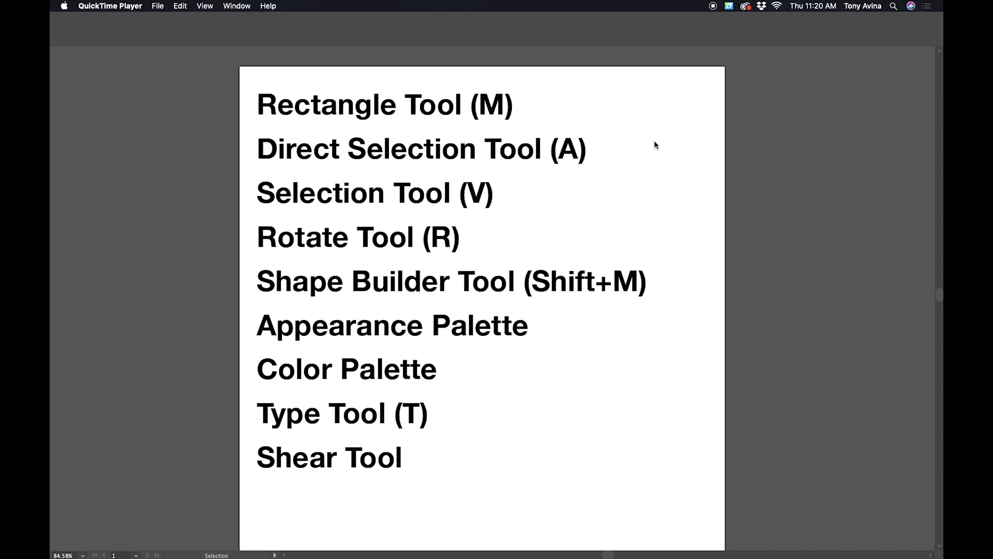
click(655, 142)
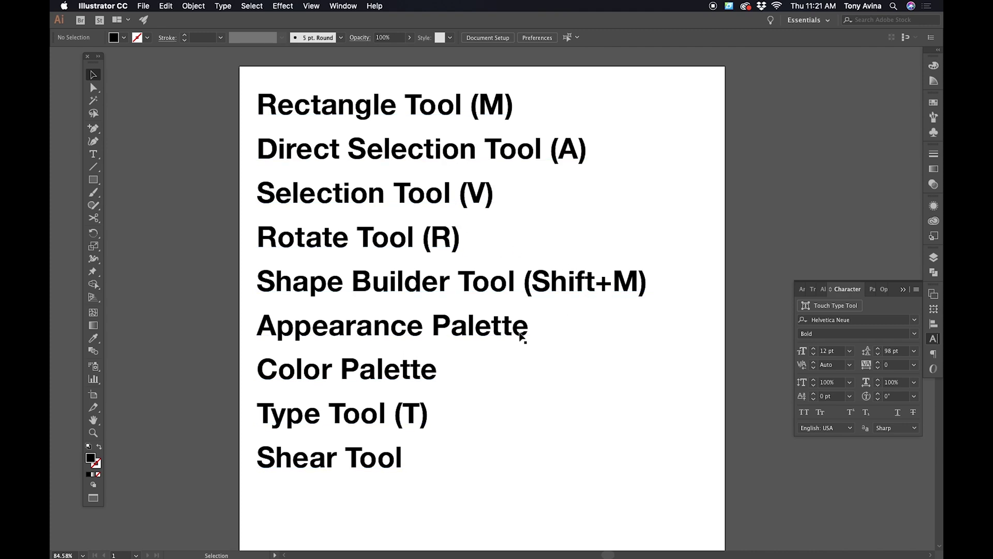
click(399, 268)
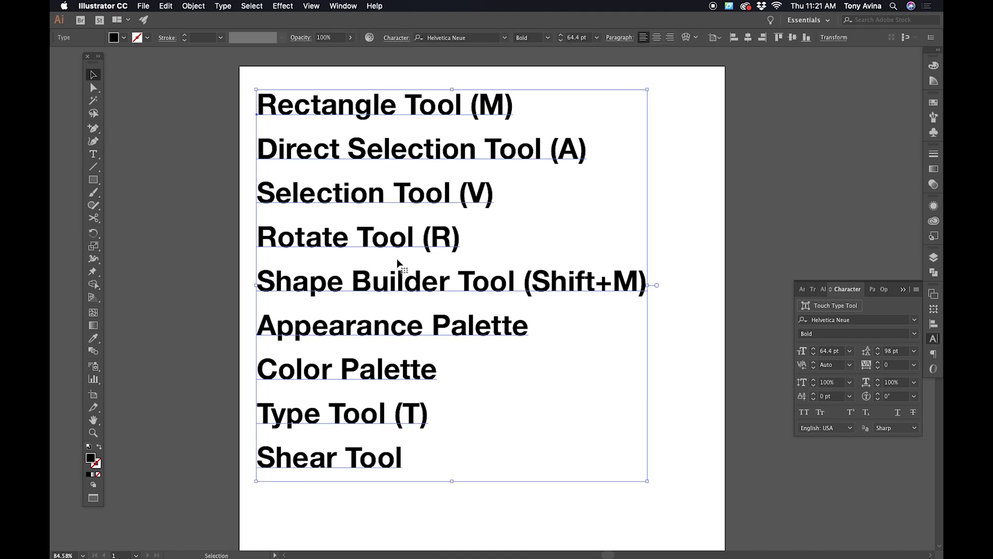
Start a new document based on the recent custom 1080 x 1296 px preset
click(143, 5)
click(147, 6)
click(144, 7)
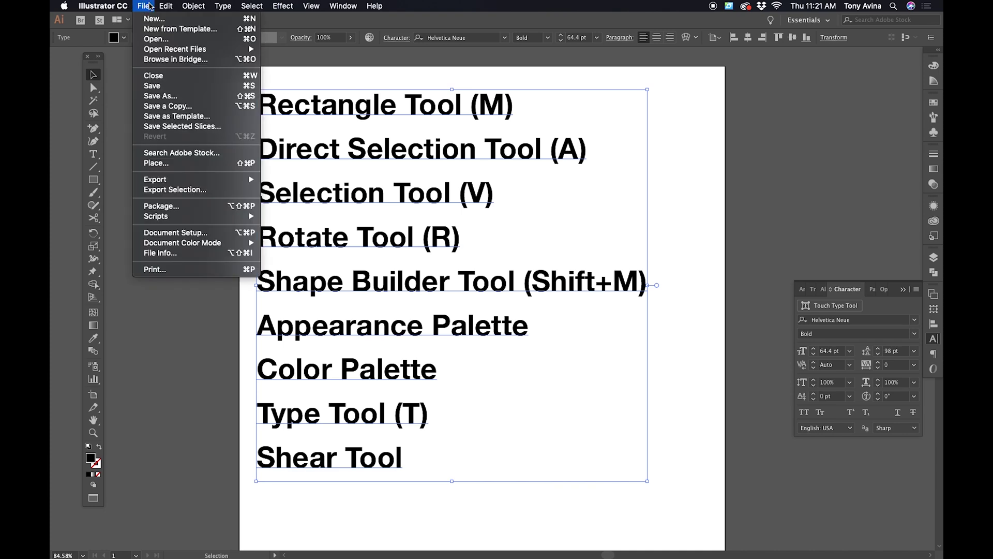
click(154, 18)
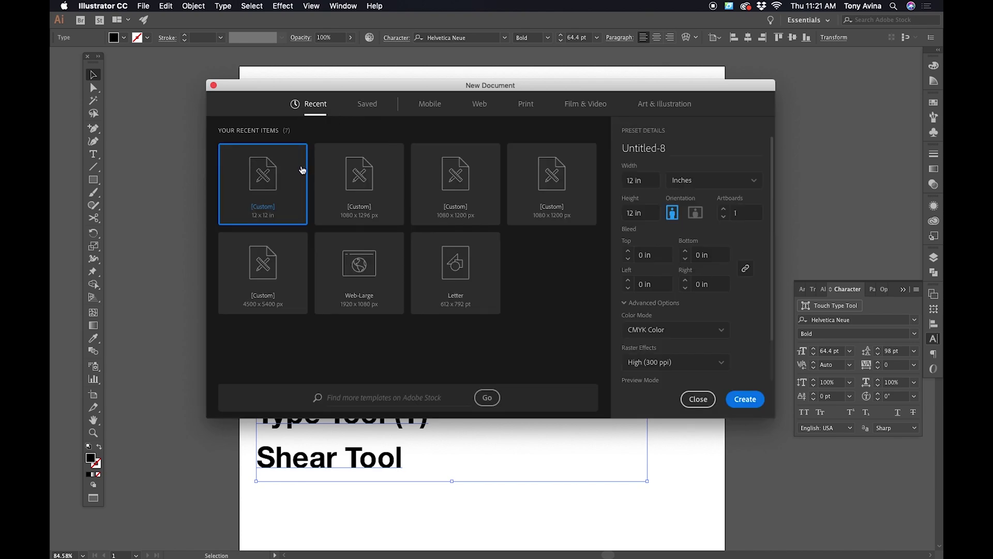
click(325, 175)
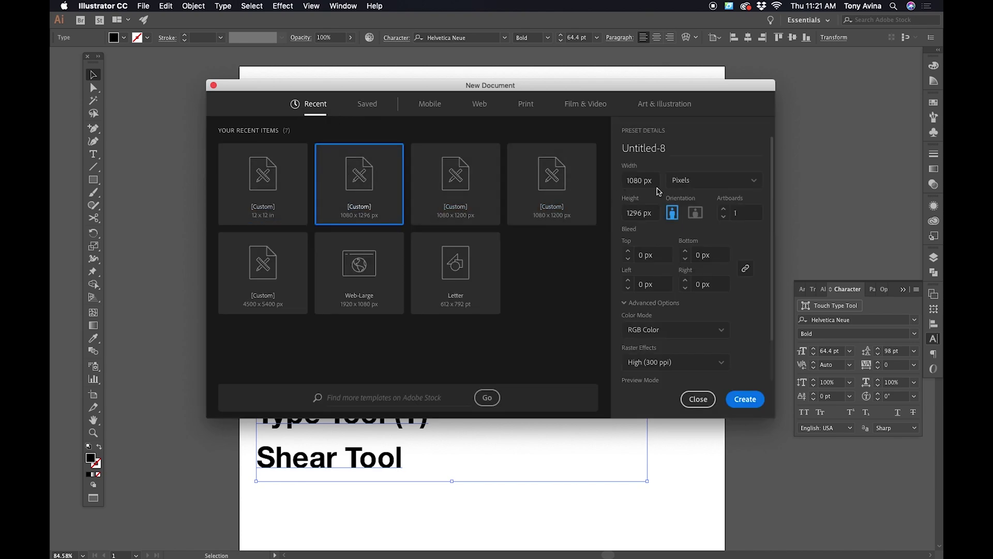
Review the preset's width, height and unit options, and create the document in pixels with RGB color
drag(628, 182, 658, 181)
click(652, 215)
click(678, 181)
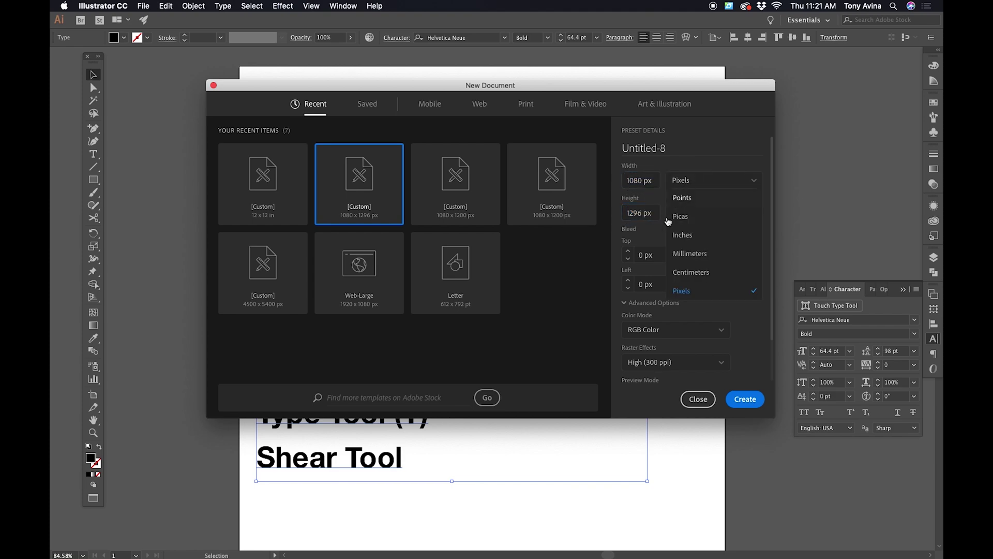
click(644, 214)
click(689, 182)
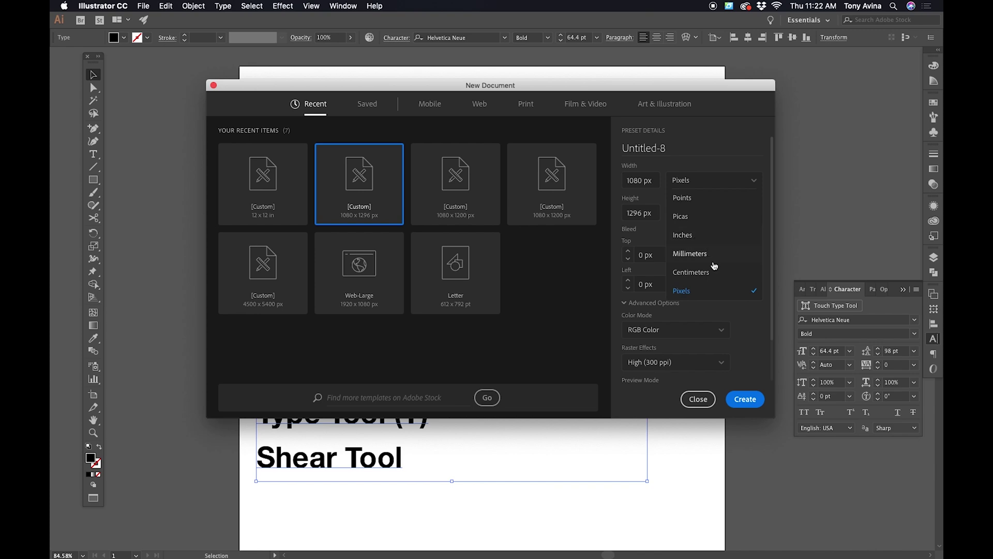
click(664, 244)
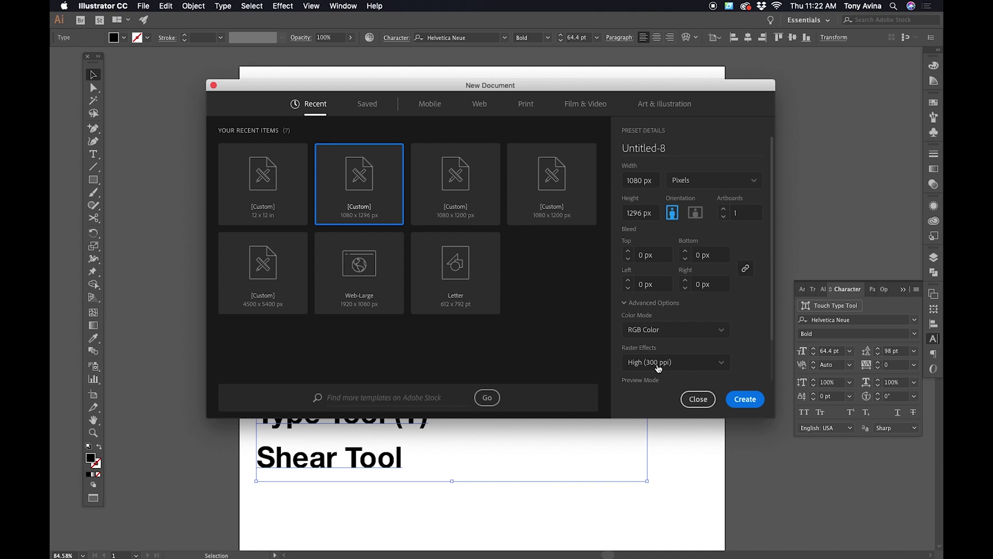
click(632, 181)
click(648, 212)
click(654, 180)
click(742, 406)
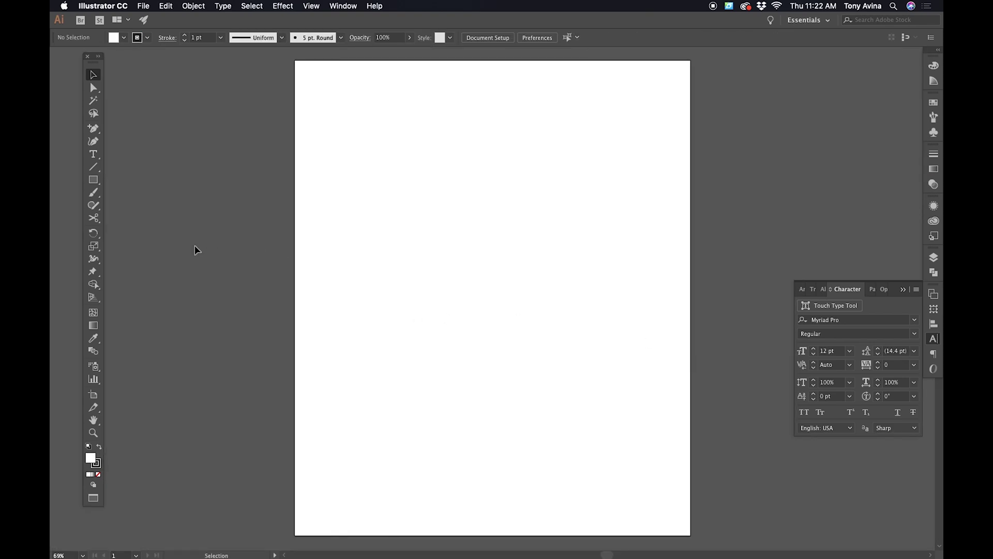
Create a 300 x 500 px rectangle and move it near the middle of the artboard
click(93, 183)
click(441, 199)
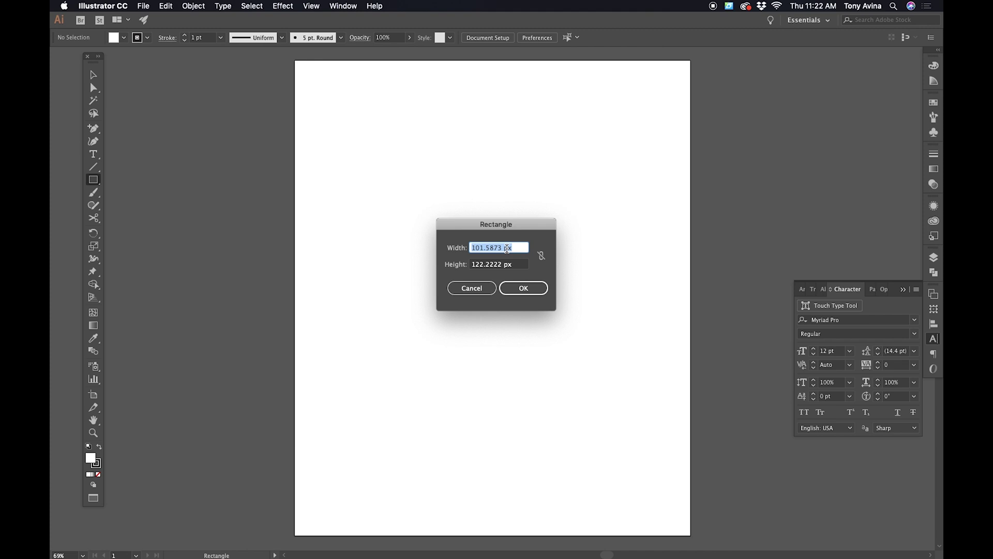
text(300)
key(Tab)
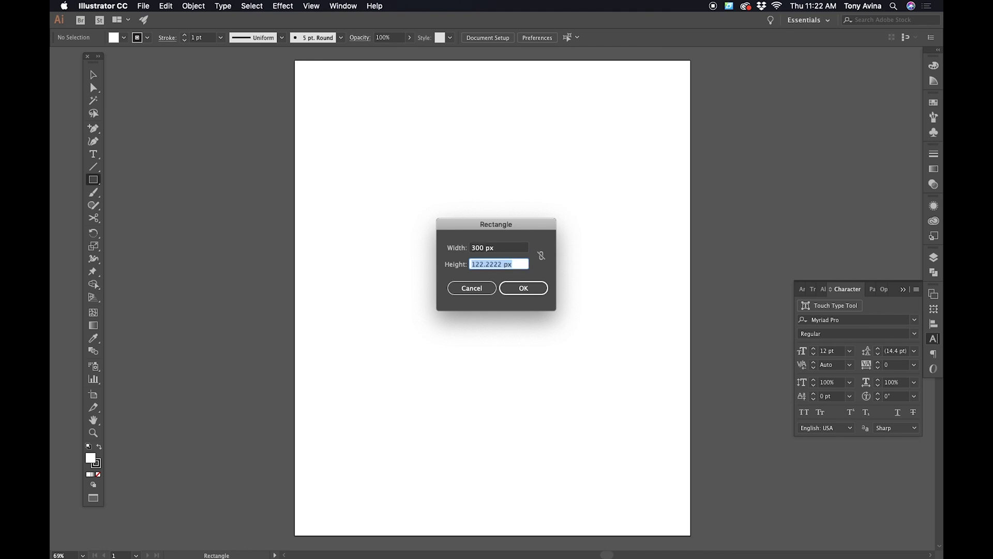
text(500)
key(Return)
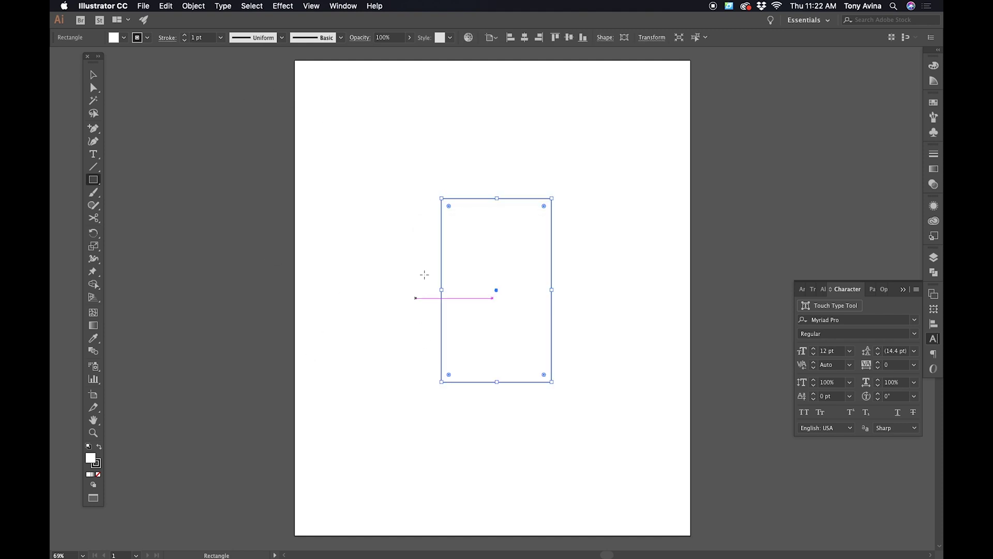
key(v)
drag(496, 290, 483, 280)
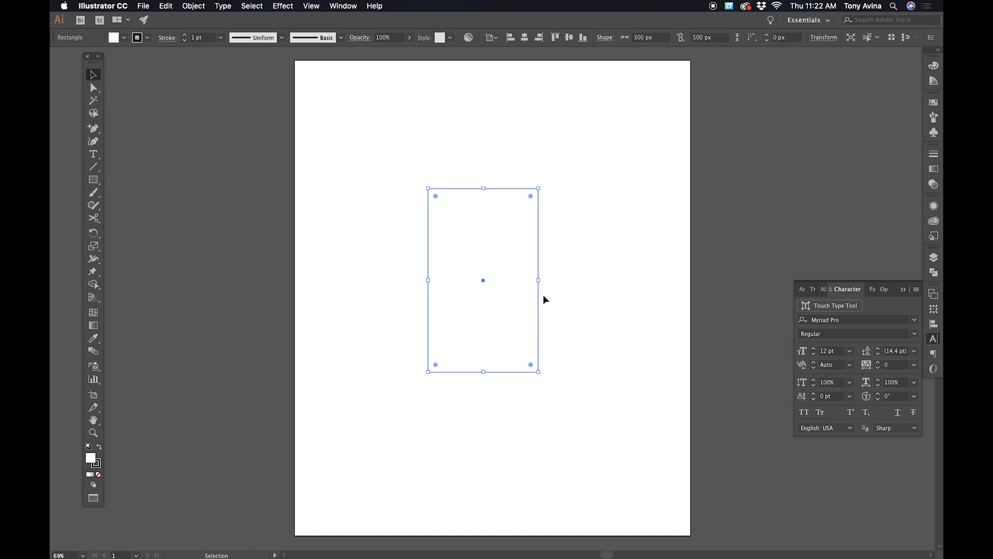
Set the rectangle's fill to none and its stroke to black, 000000, and deselect it
click(934, 67)
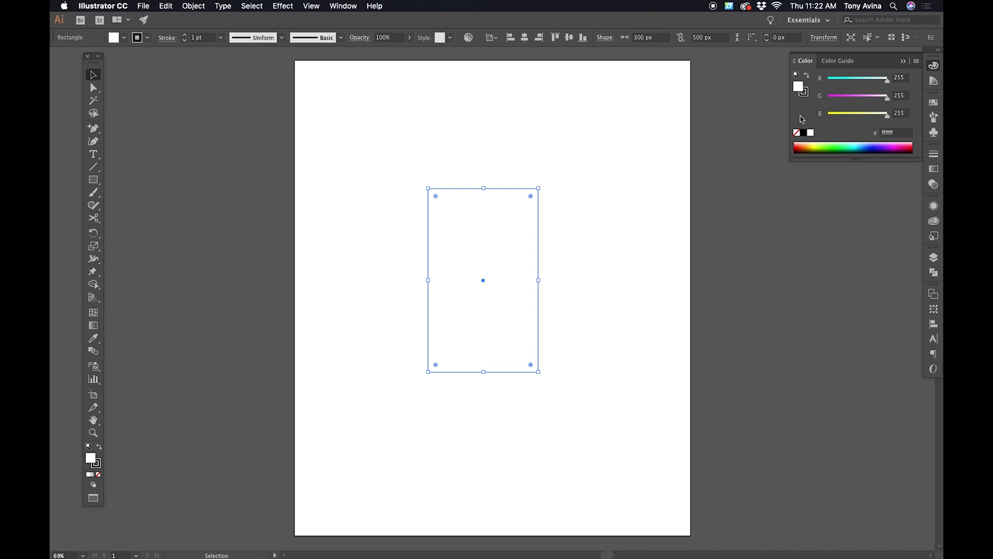
click(797, 134)
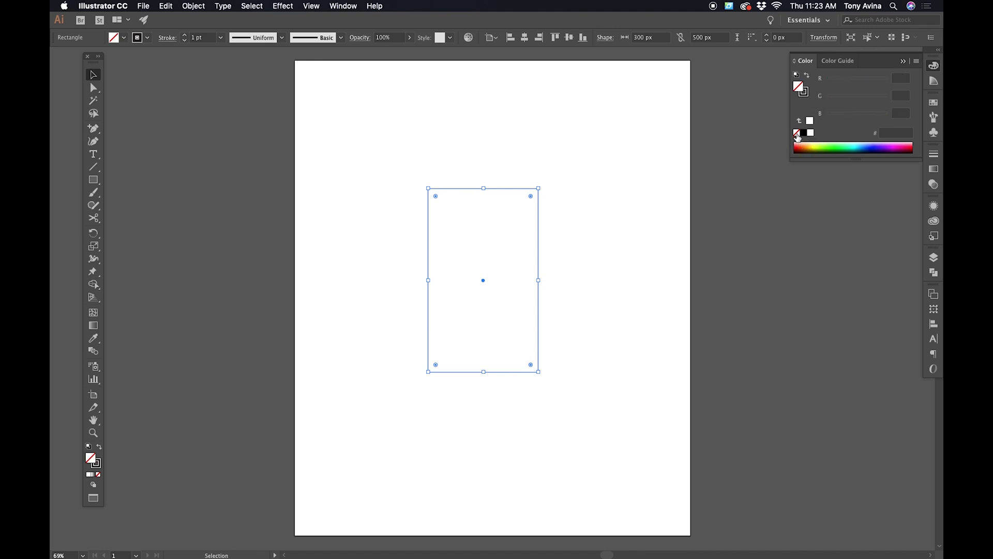
click(804, 94)
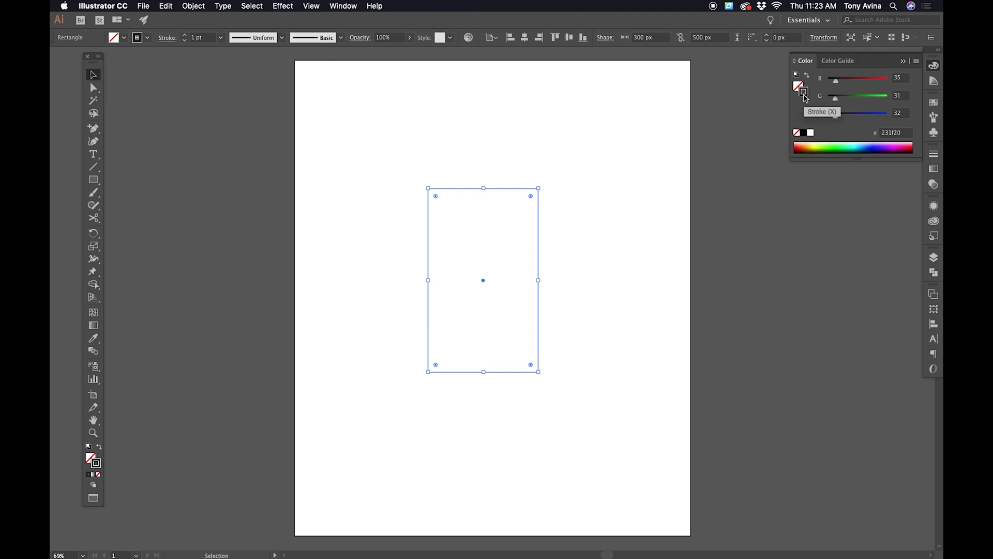
click(804, 133)
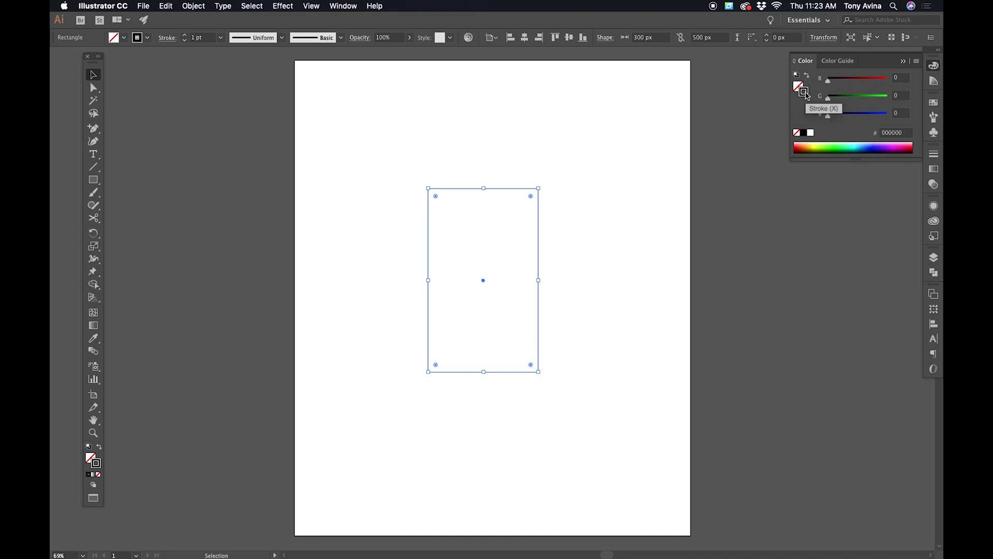
key(x)
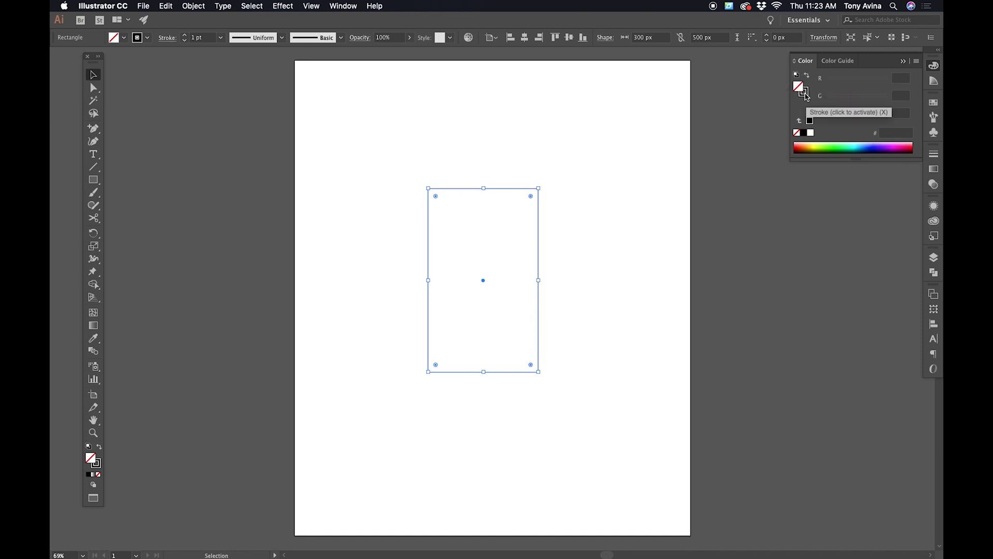
click(805, 96)
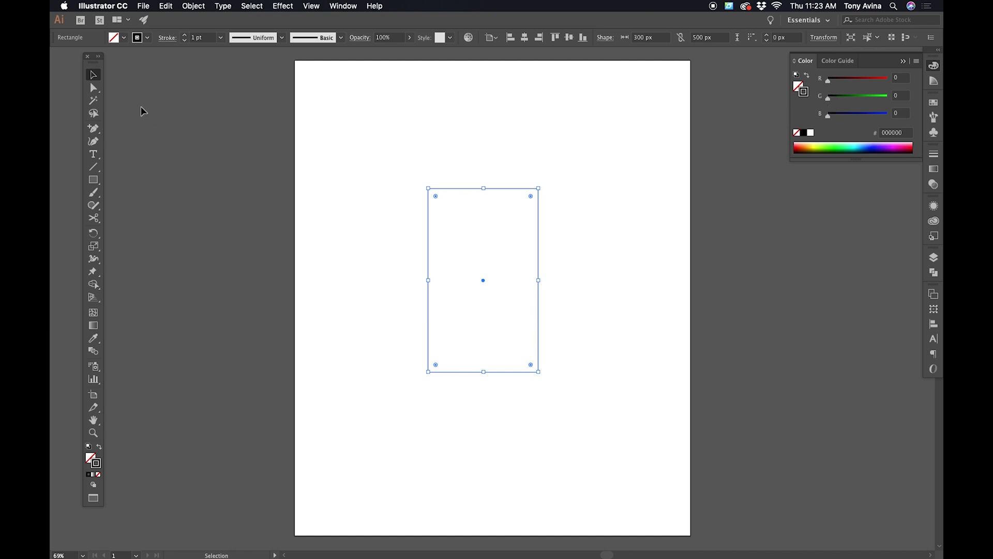
click(388, 167)
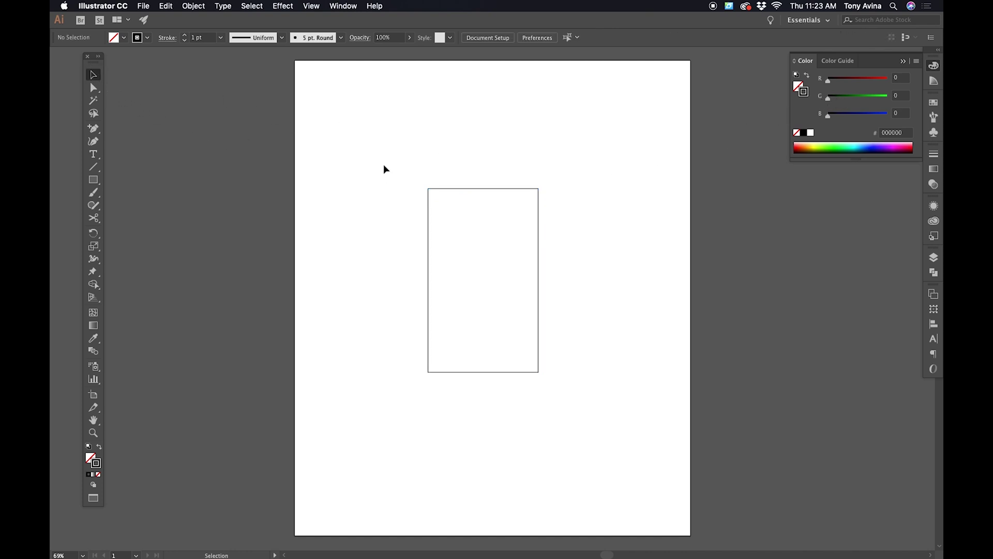
Try out direct selection of the rectangle's corner anchor points, singly, by adding corners and by enclosing them
click(95, 90)
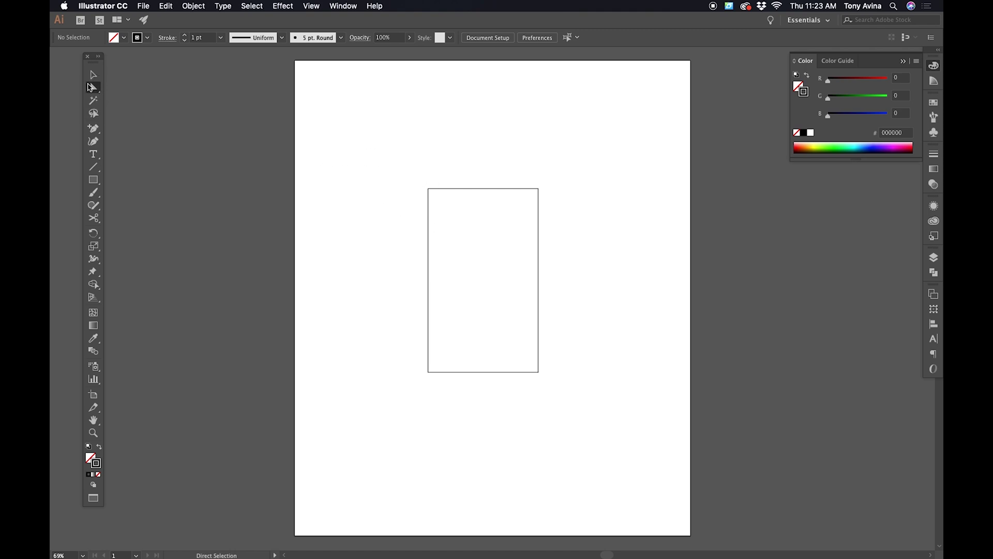
drag(408, 154, 561, 198)
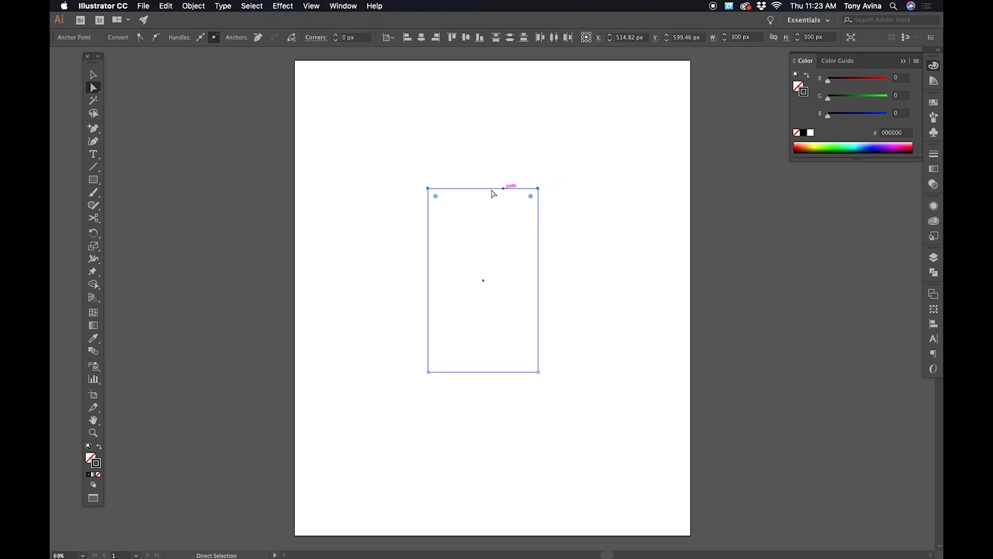
click(411, 182)
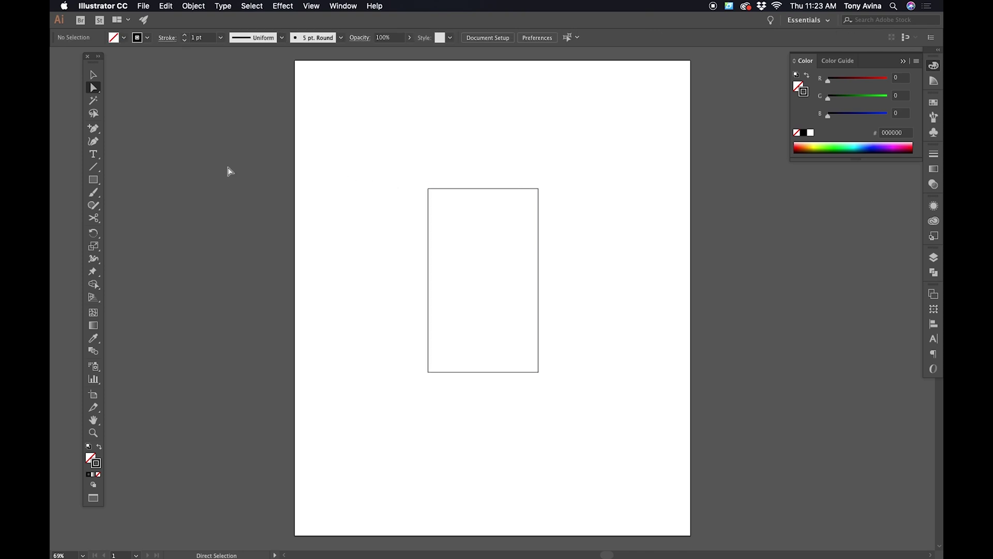
click(429, 188)
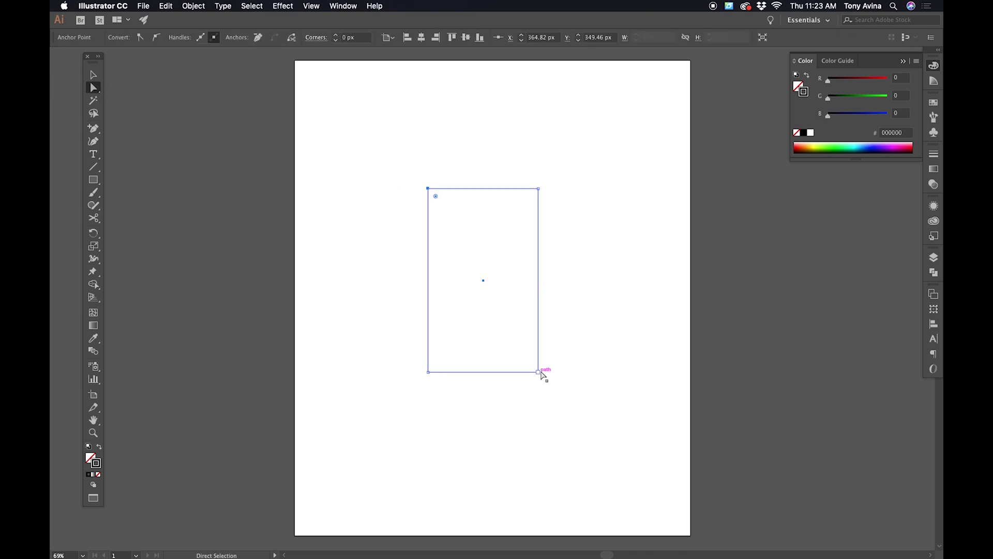
click(561, 236)
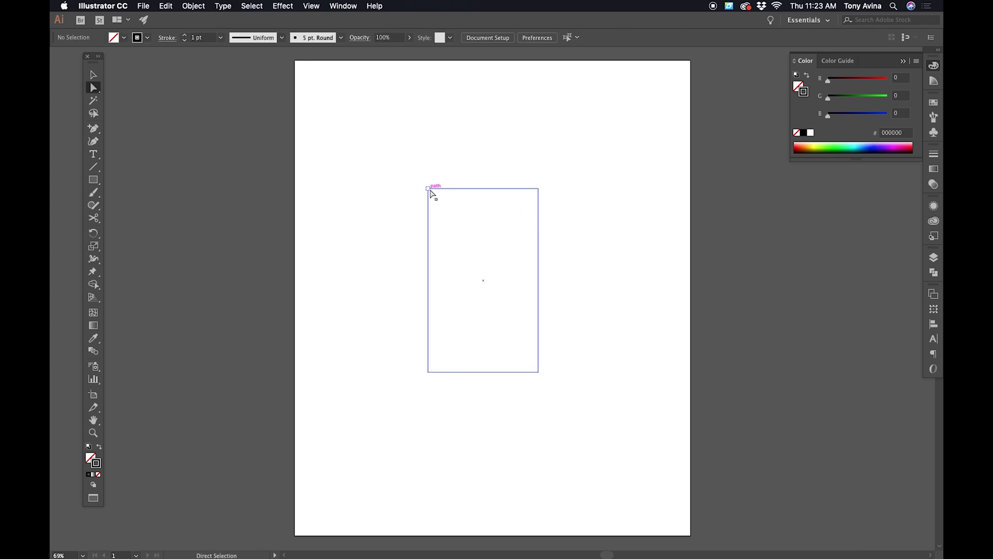
click(428, 189)
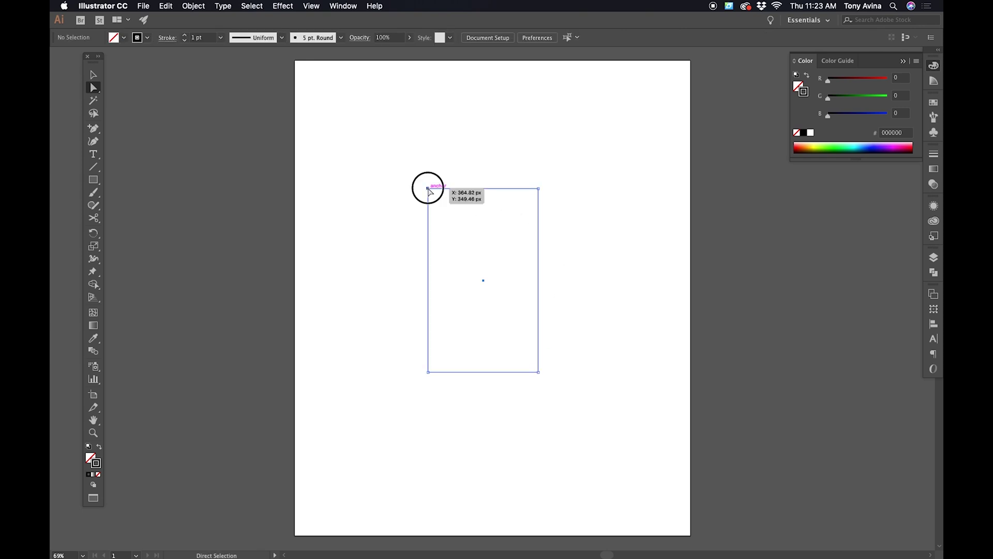
shift+click(539, 189)
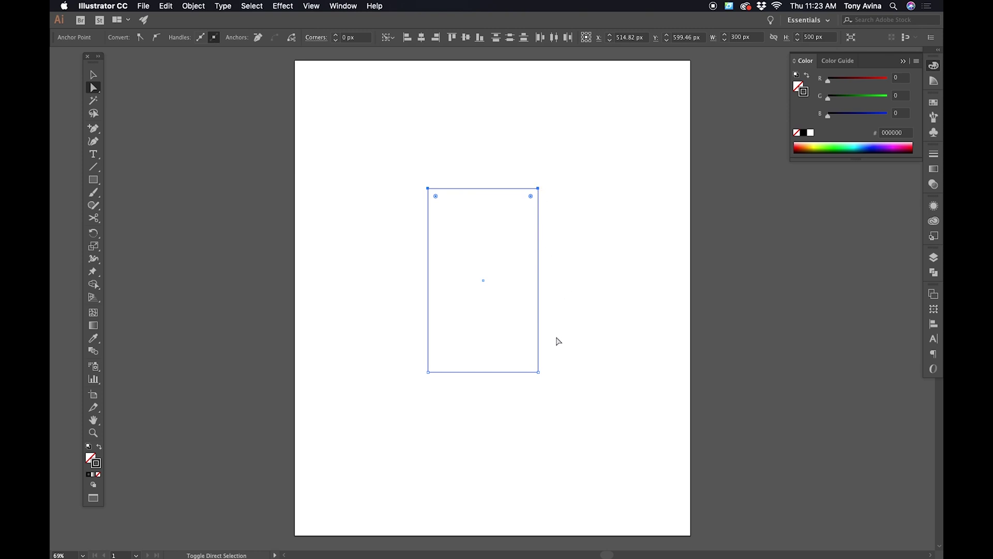
shift+click(539, 372)
drag(390, 152, 563, 241)
drag(583, 165, 410, 332)
click(373, 154)
Round the rectangle's two upper corners to the full 150 px radius, forming an arch
drag(382, 146, 566, 200)
drag(531, 198, 486, 294)
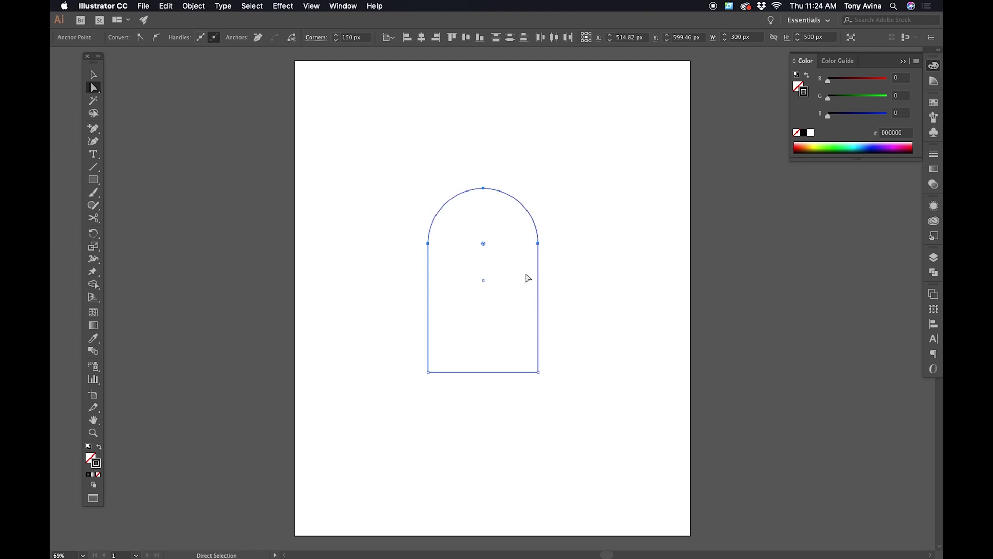
click(578, 198)
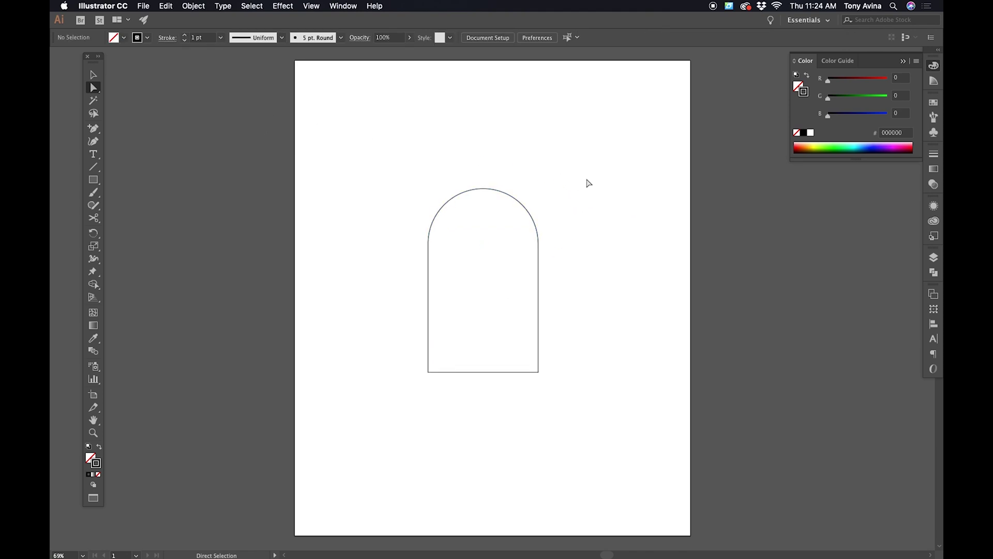
Rotate the arch shape 45° counterclockwise
click(95, 74)
click(501, 192)
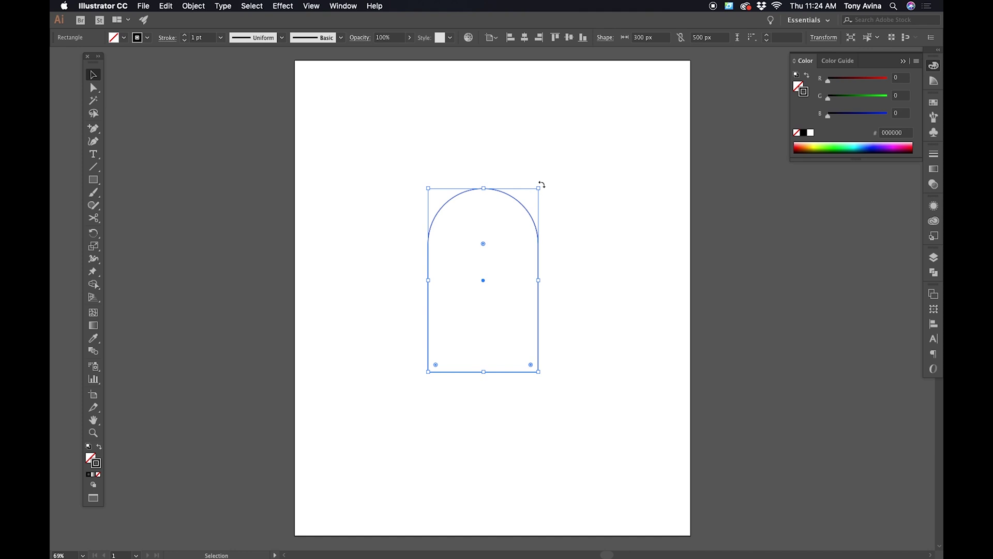
drag(544, 182, 492, 188)
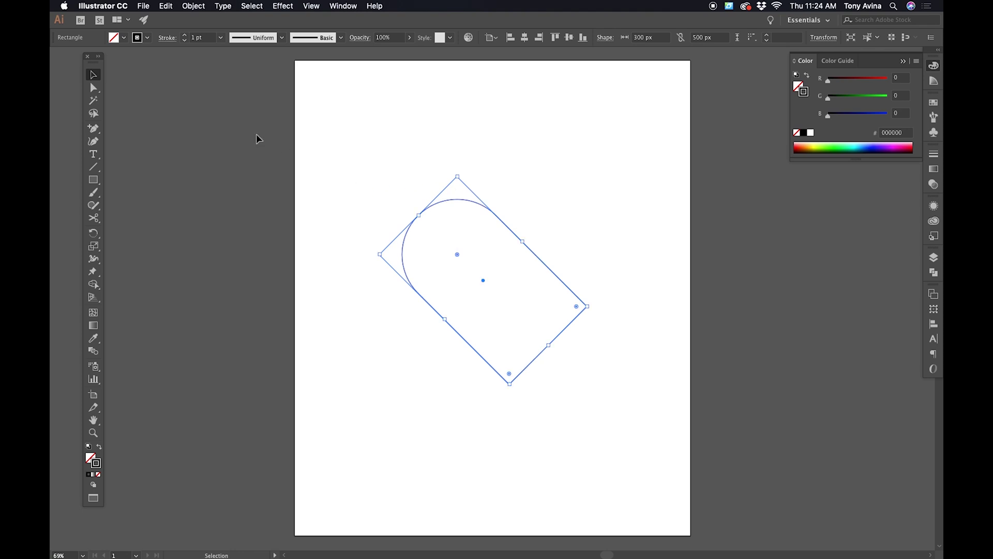
Rotate a copy of the arch 90° clockwise about a point near its center, overlapping the original as a heart
click(95, 235)
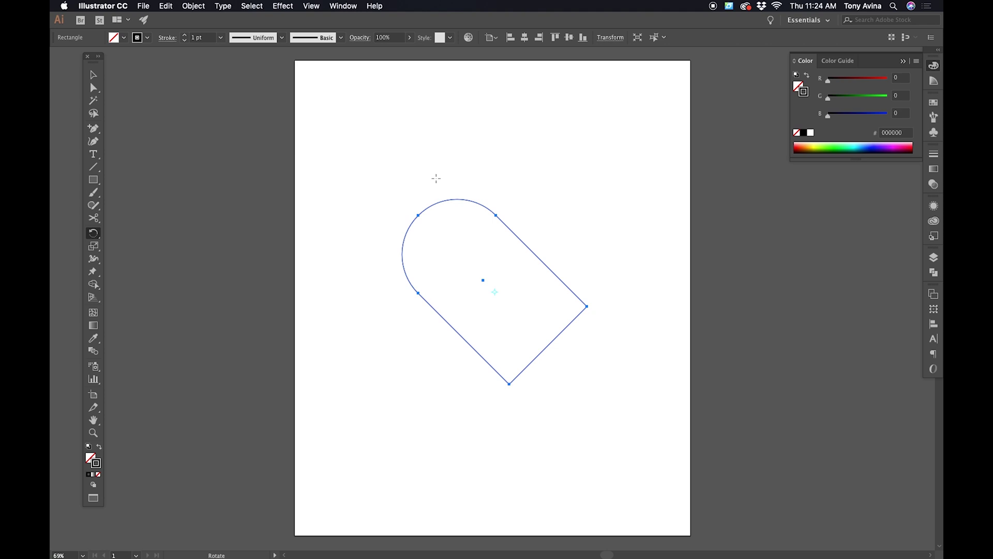
drag(458, 179, 533, 200)
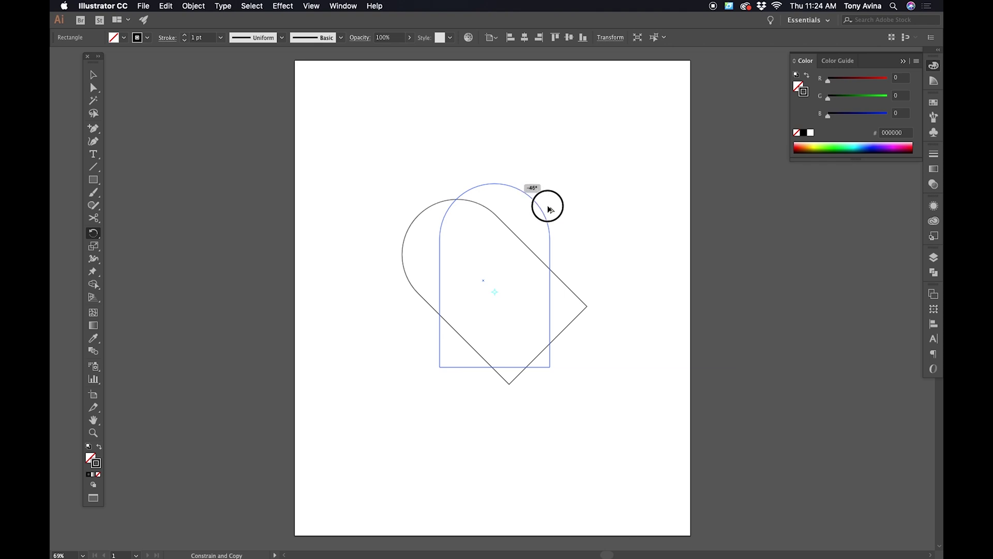
drag(559, 222, 572, 247)
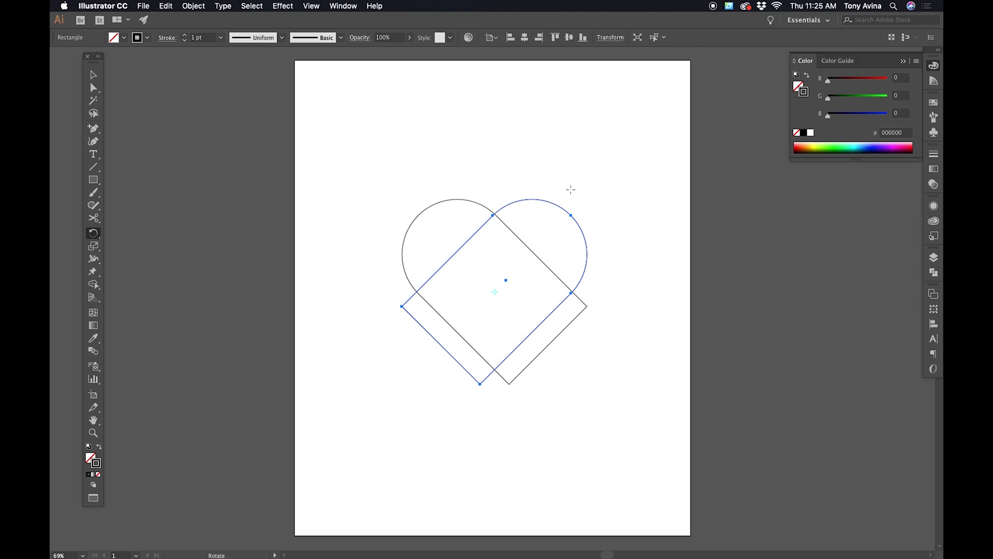
Select both overlapping arches and cut away the two strips protruding below the heart with Shape Builder
click(94, 75)
click(440, 196)
drag(491, 260, 477, 245)
key(z)
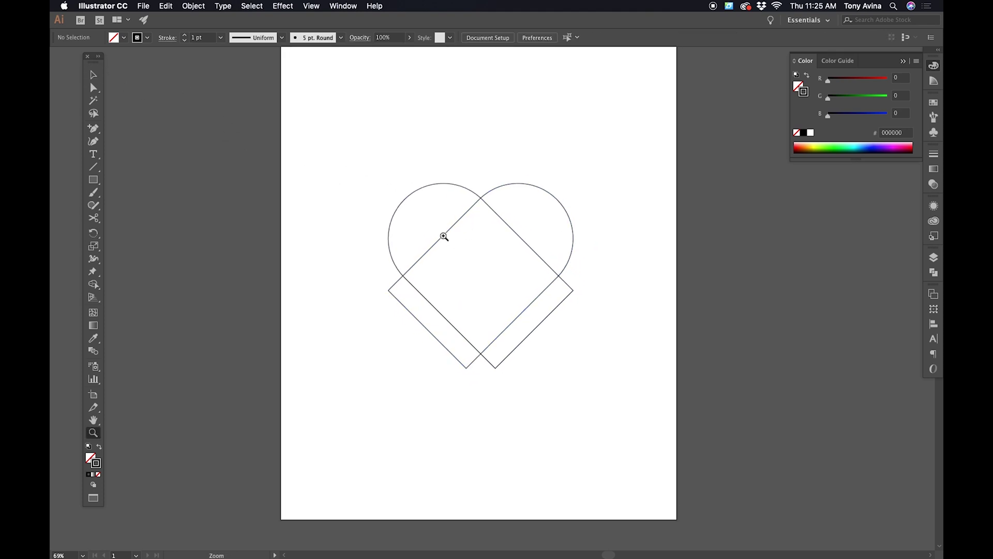
click(93, 284)
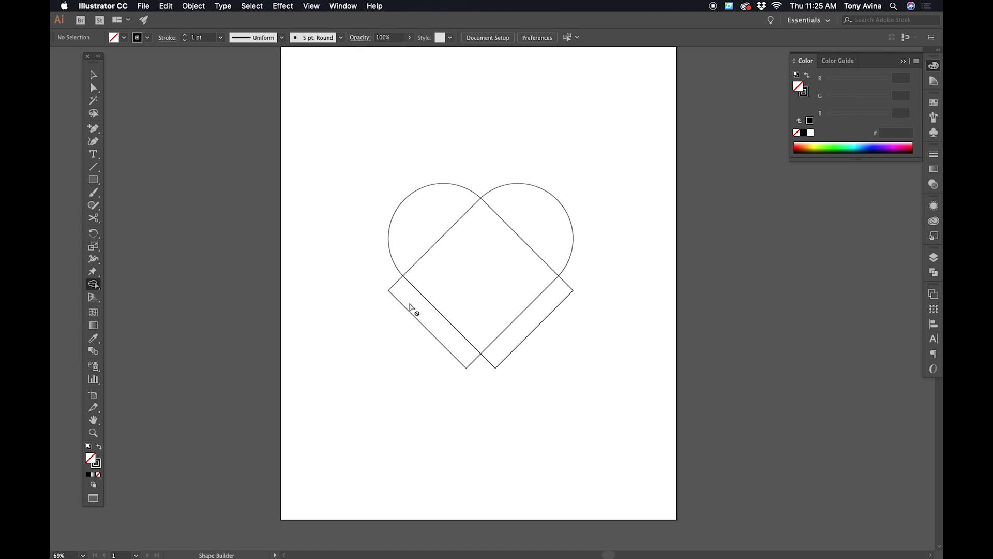
key(v)
drag(257, 119, 636, 413)
click(285, 110)
drag(311, 110, 655, 470)
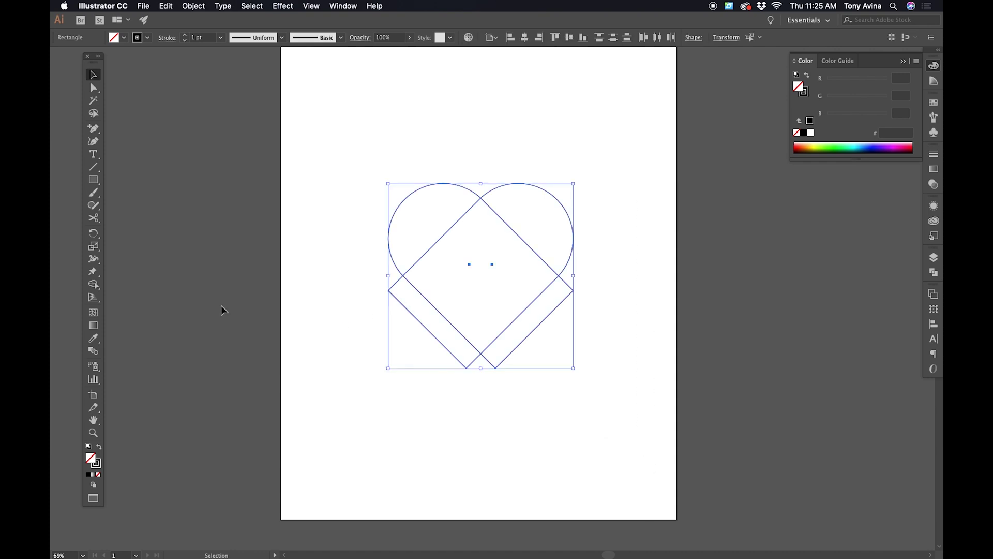
click(97, 286)
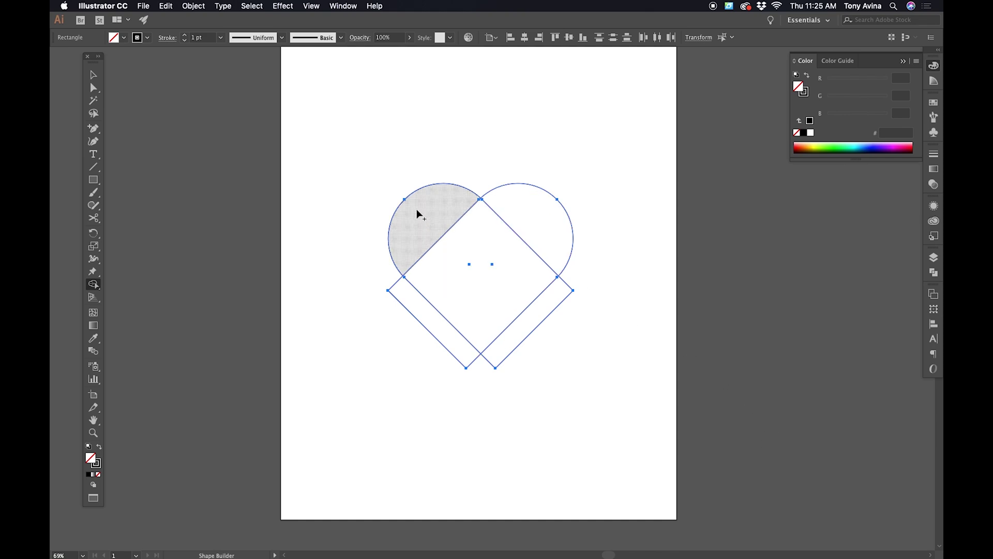
alt+click(553, 309)
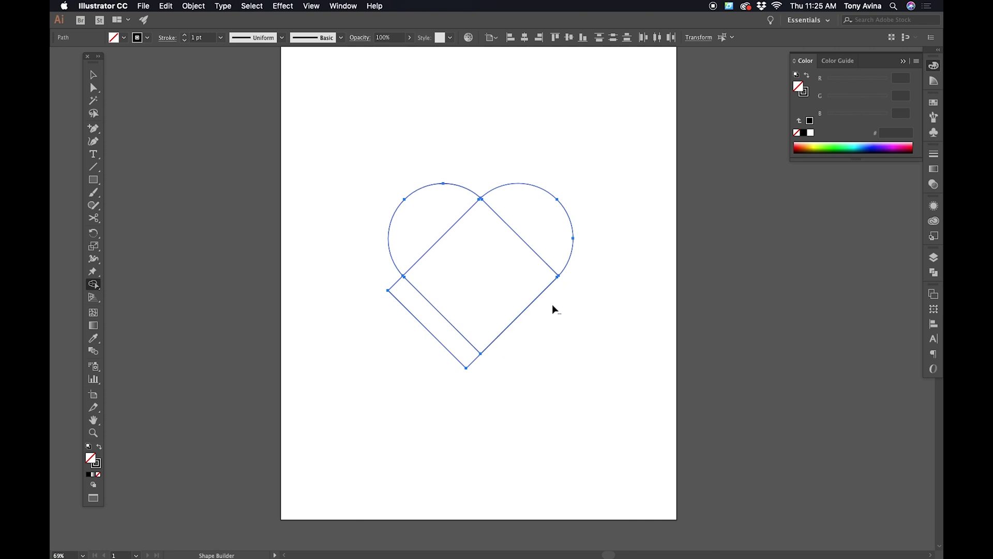
alt+click(452, 345)
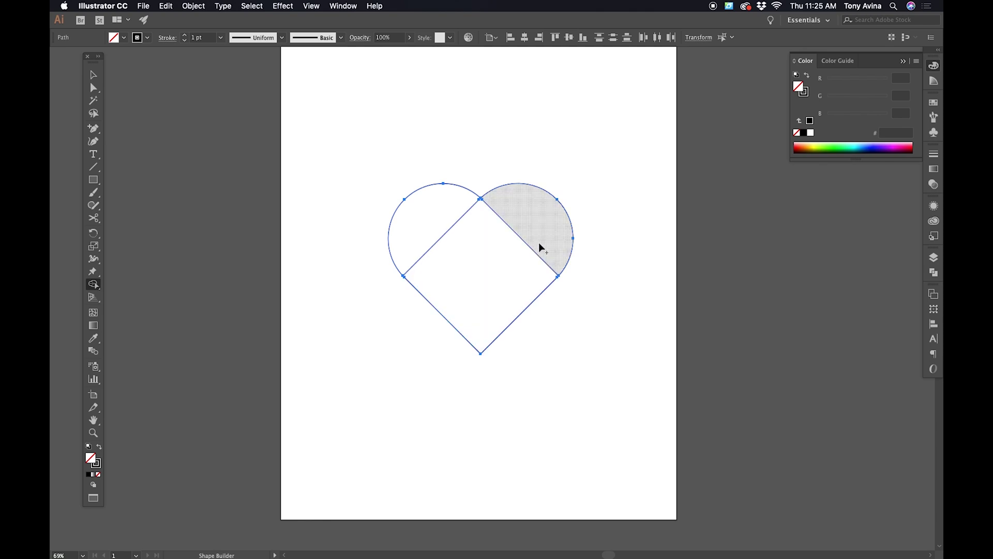
Merge the two round lobes and the central square into one heart with Shape Builder, leaving it deselected
mouse_move(548, 234)
mouse_down()
mouse_move(531, 263)
mouse_move(483, 265)
mouse_move(443, 253)
mouse_move(421, 228)
mouse_up()
click(93, 75)
click(288, 162)
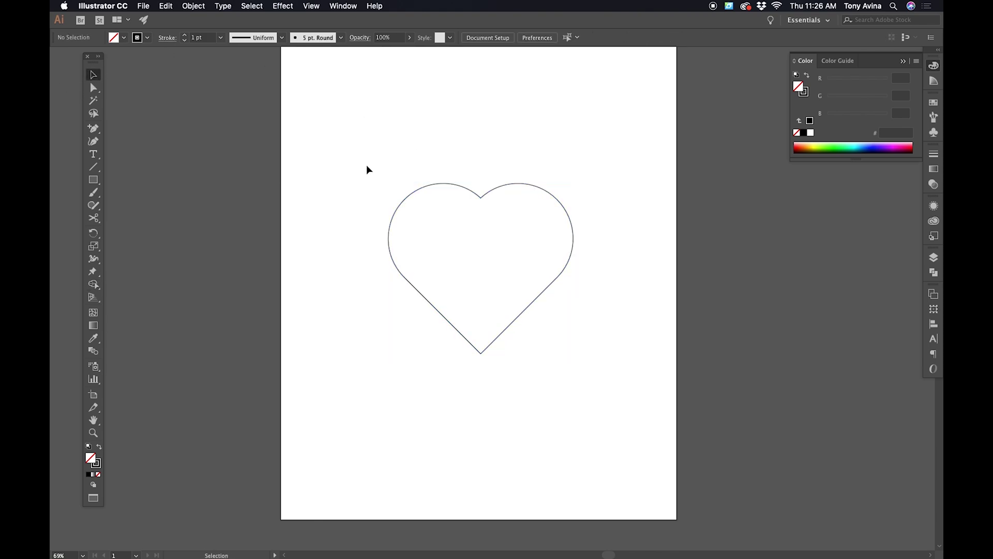
drag(367, 149, 259, 148)
Swap the heart's fill and stroke so the fill is black with no stroke, and scale it uniformly to 150%
click(495, 202)
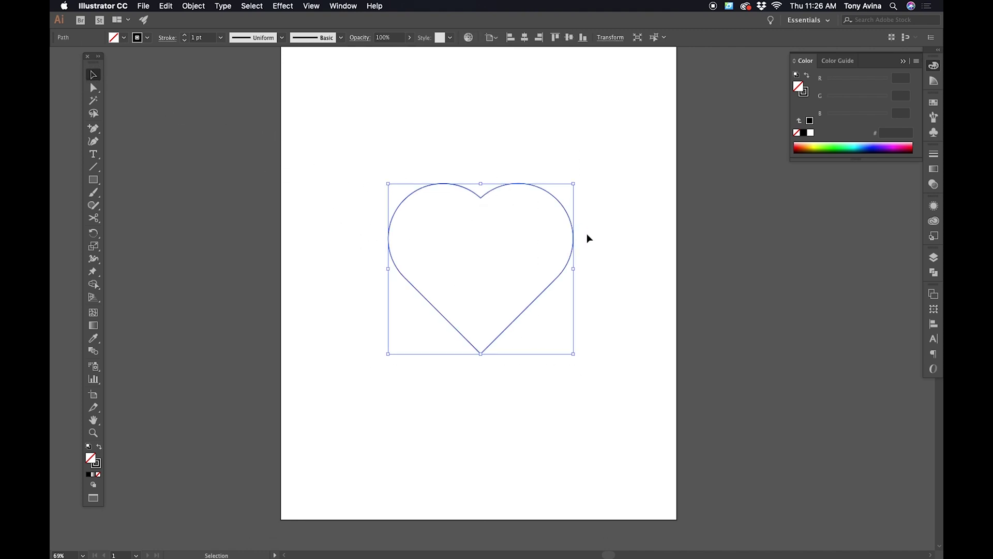
click(807, 77)
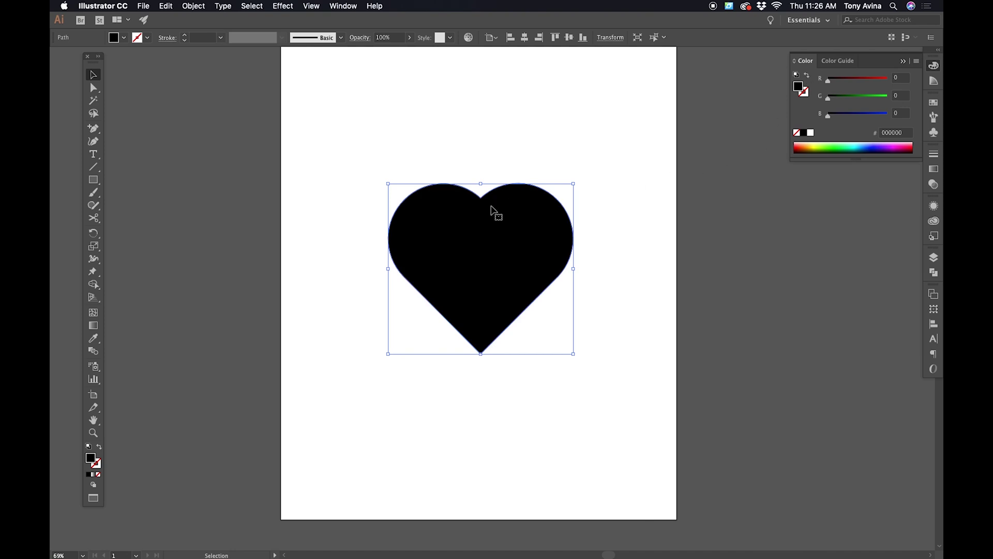
double_click(93, 246)
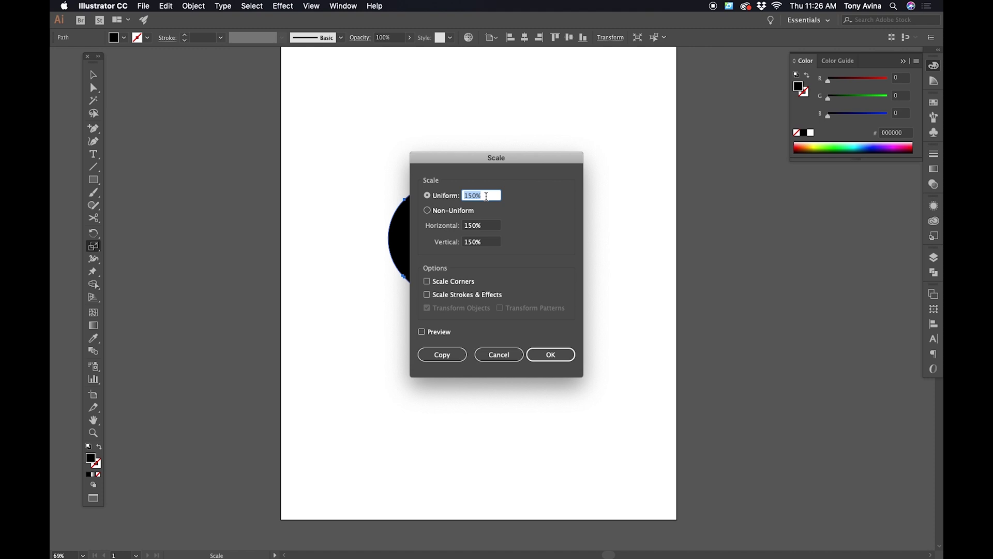
click(559, 354)
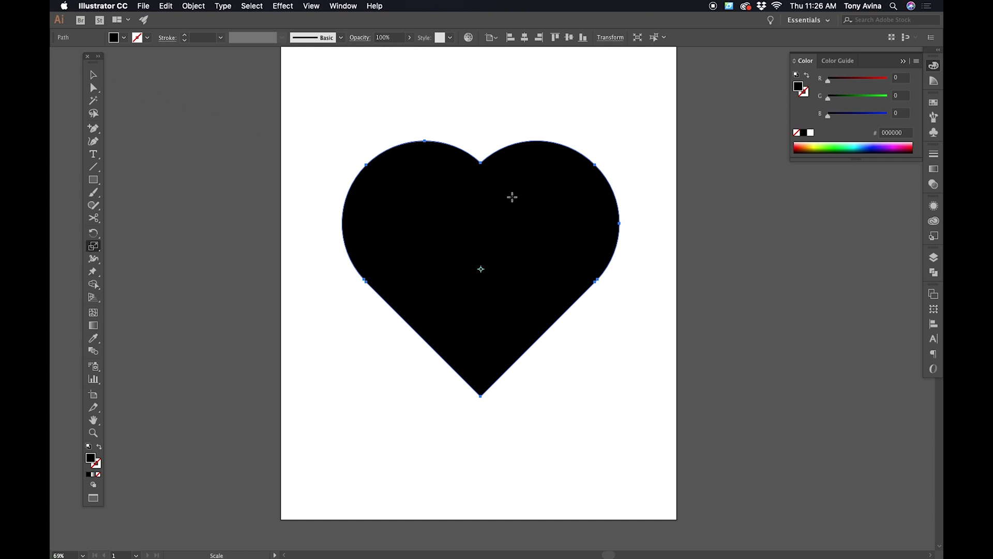
click(91, 77)
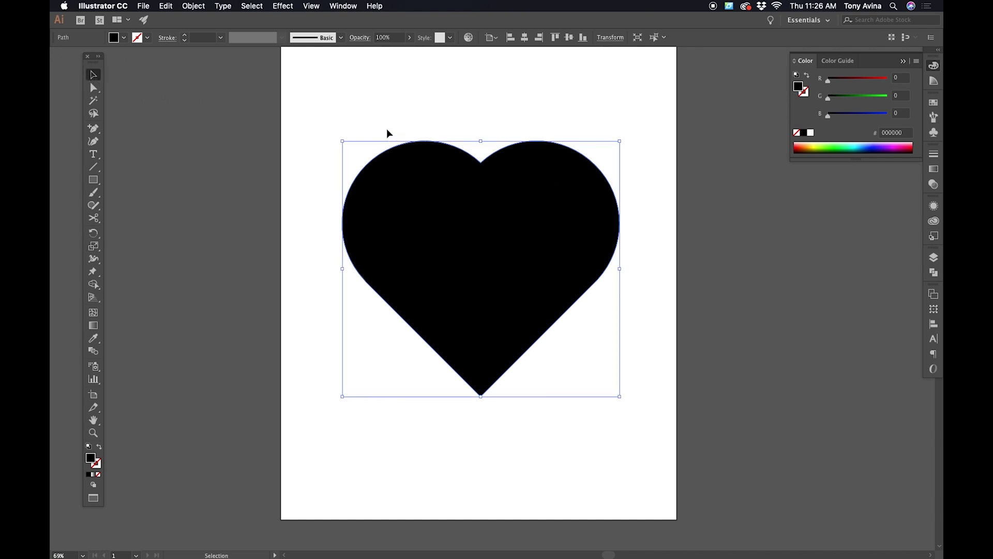
click(620, 181)
drag(621, 181, 597, 186)
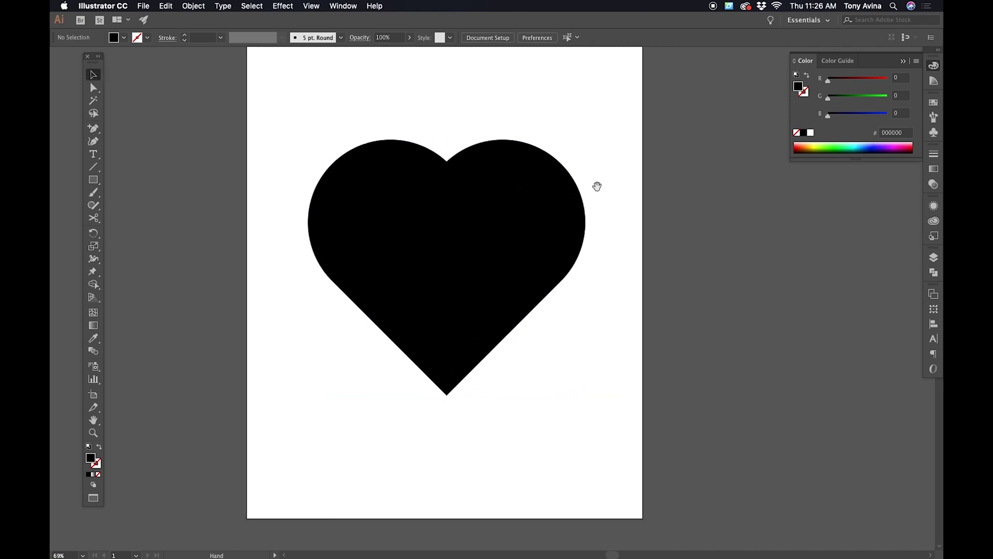
Give the heart a dark red stroke, swatch C=15 M=100 Y=90 K=10, through its Appearance settings
click(553, 200)
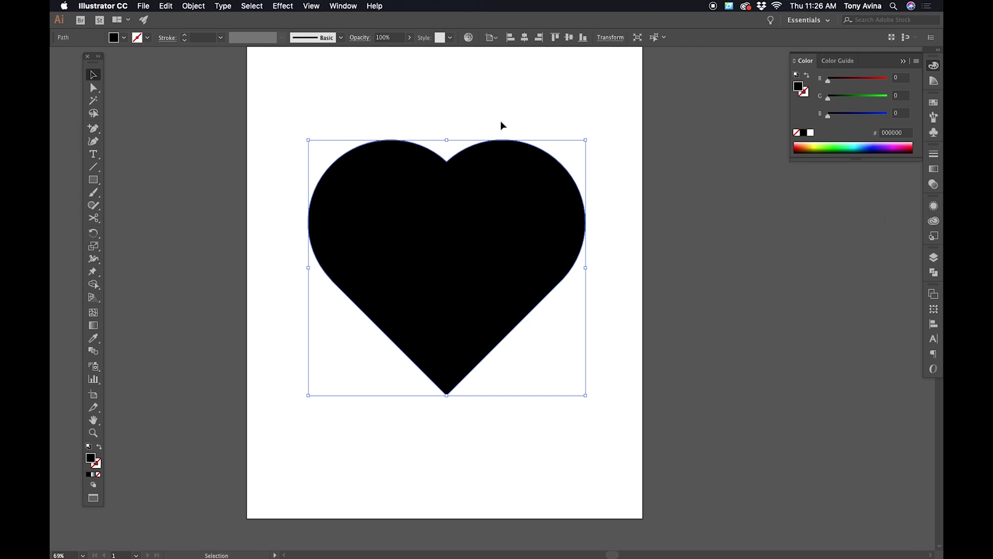
click(343, 6)
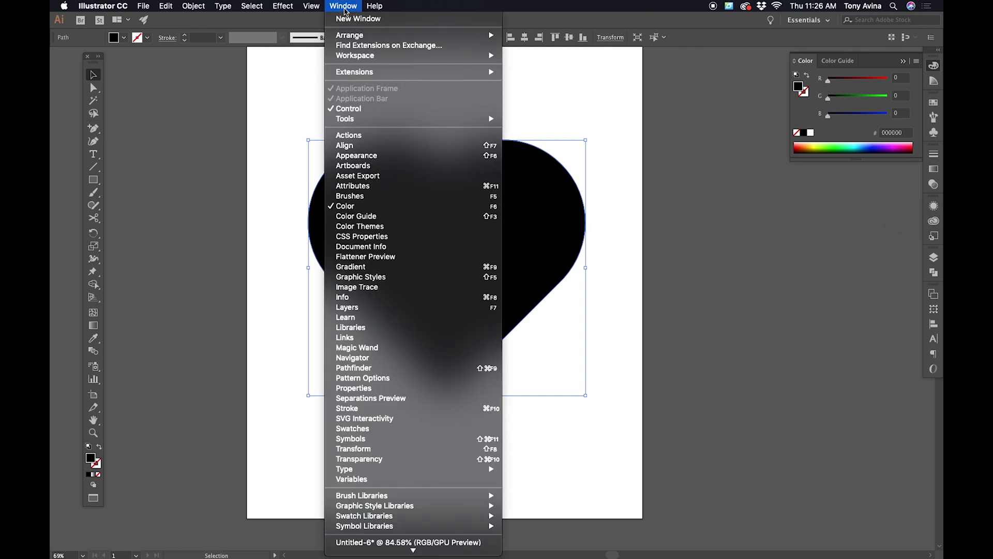
click(356, 157)
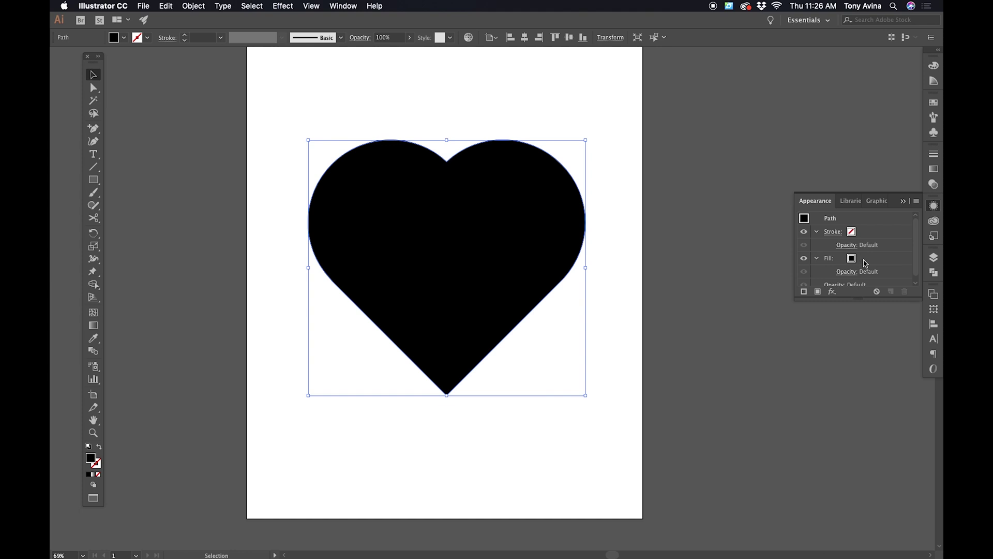
click(863, 233)
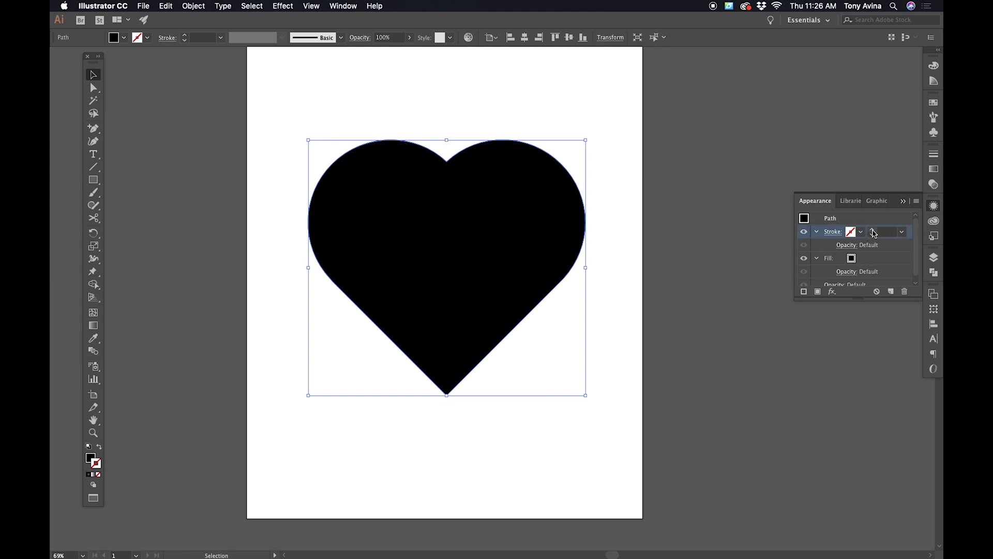
click(861, 233)
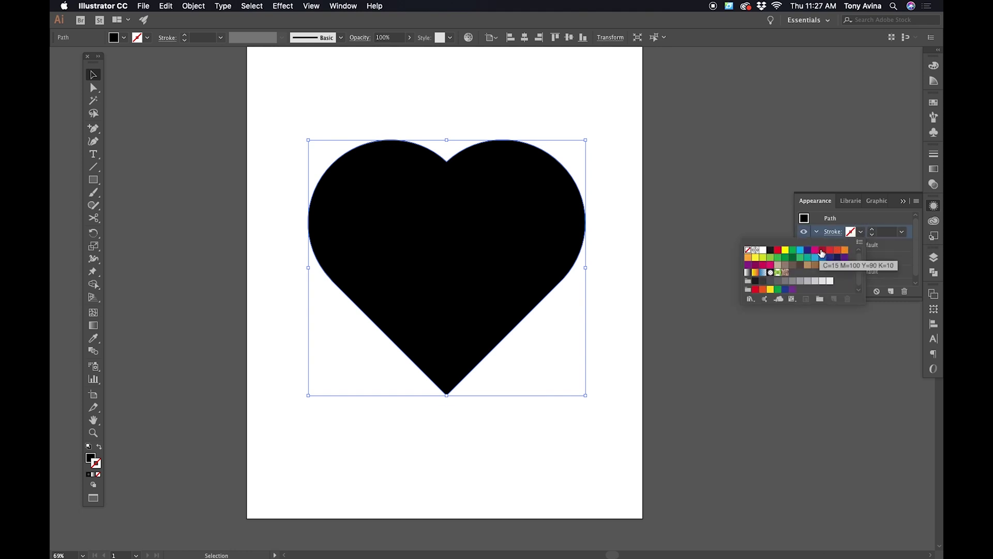
click(824, 254)
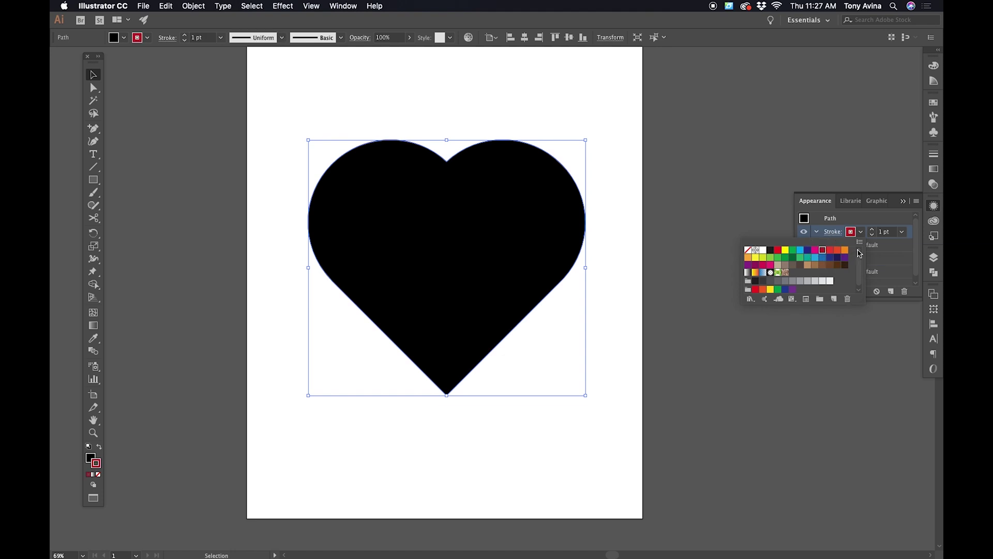
Increase the heart's red stroke weight to 51 pt and move the stroke beneath the fill
click(872, 231)
click(872, 230)
click(872, 230)
click(872, 230)
click(872, 230)
click(872, 231)
click(872, 231)
click(872, 230)
click(872, 231)
click(872, 231)
click(871, 231)
click(872, 231)
click(873, 231)
click(873, 231)
click(873, 231)
click(872, 231)
click(873, 231)
click(872, 231)
click(872, 231)
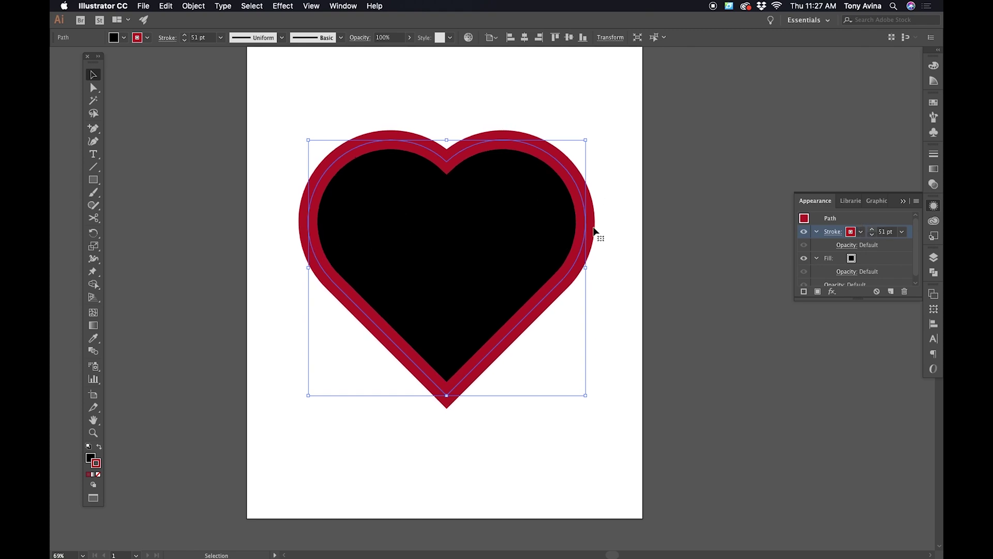
click(909, 239)
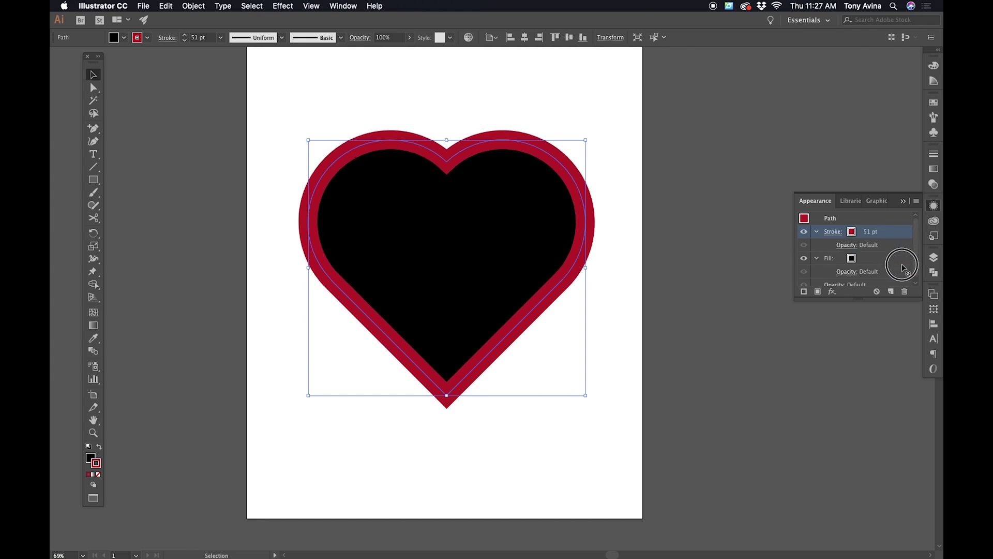
drag(895, 234, 892, 280)
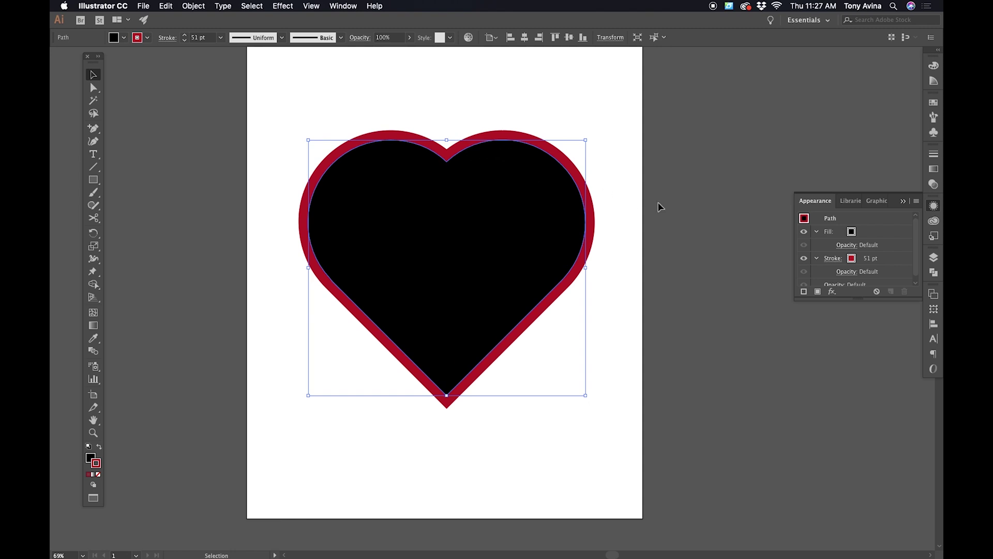
Duplicate the heart's red stroke, set the lower copy's weight to 52 pt, and enlarge the Appearance panel
click(877, 263)
click(891, 291)
scroll(905, 259, down, 2)
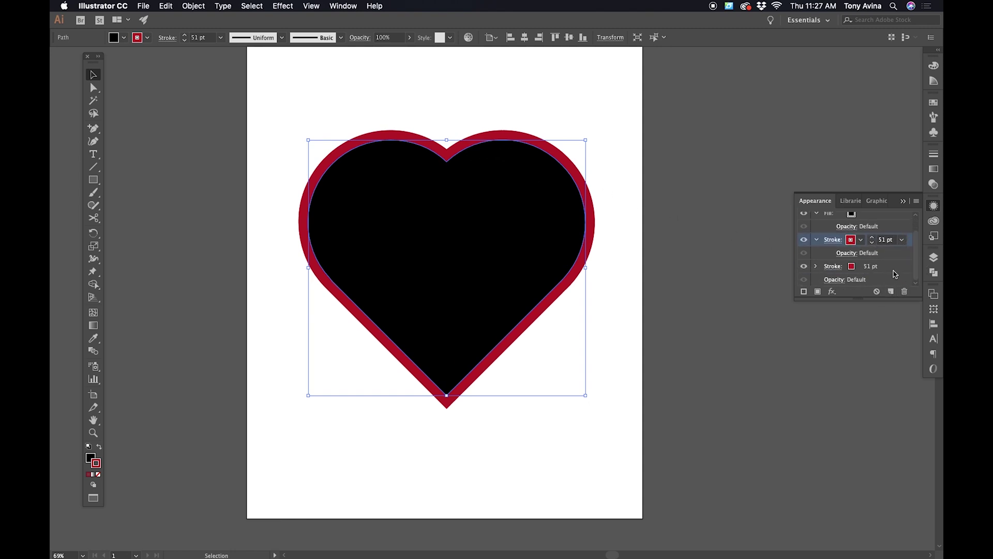
click(874, 268)
click(872, 265)
click(867, 274)
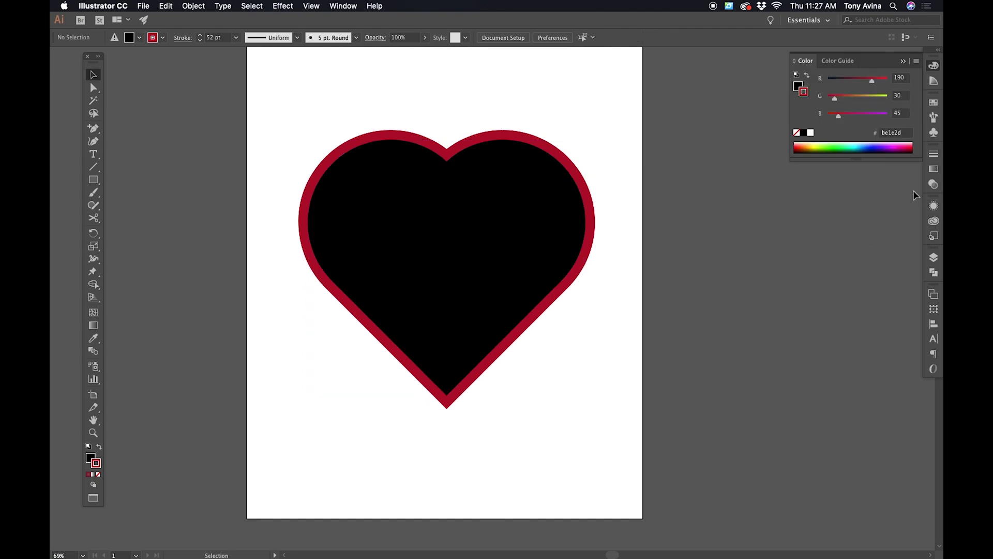
click(934, 206)
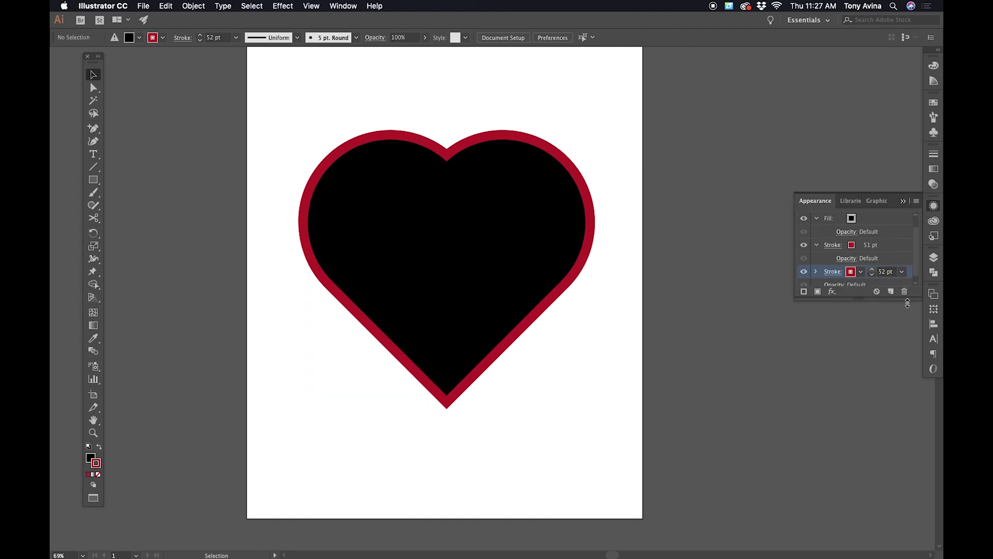
drag(908, 304, 904, 369)
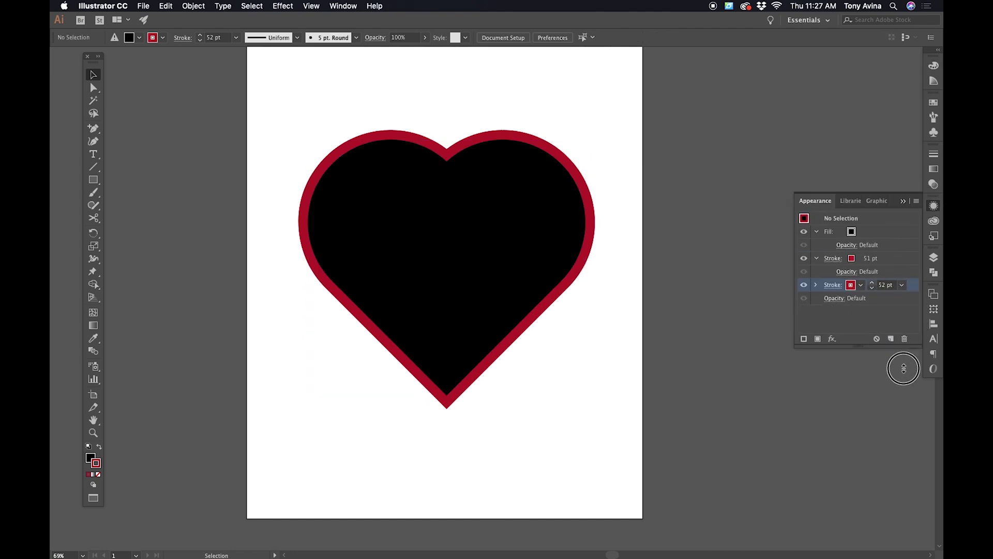
click(861, 285)
click(799, 303)
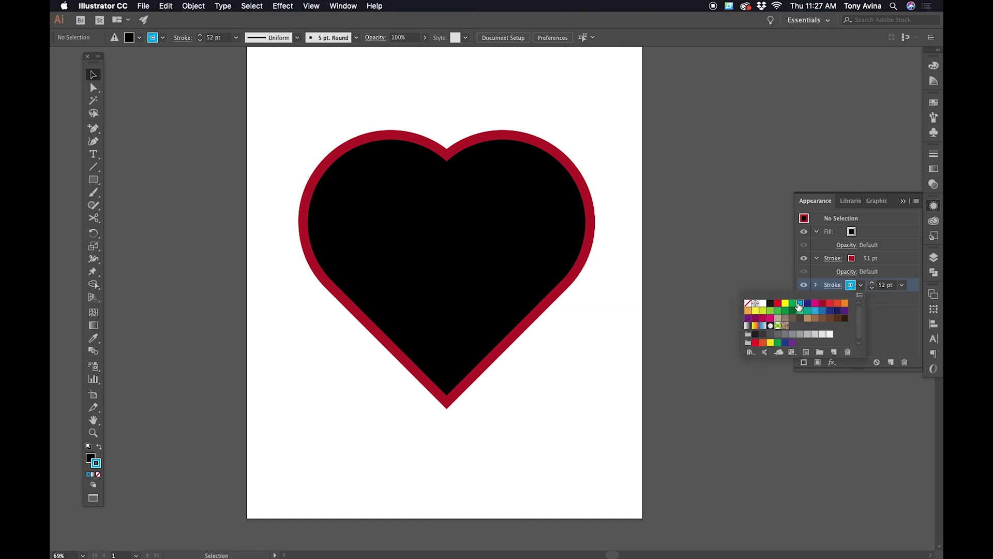
click(873, 287)
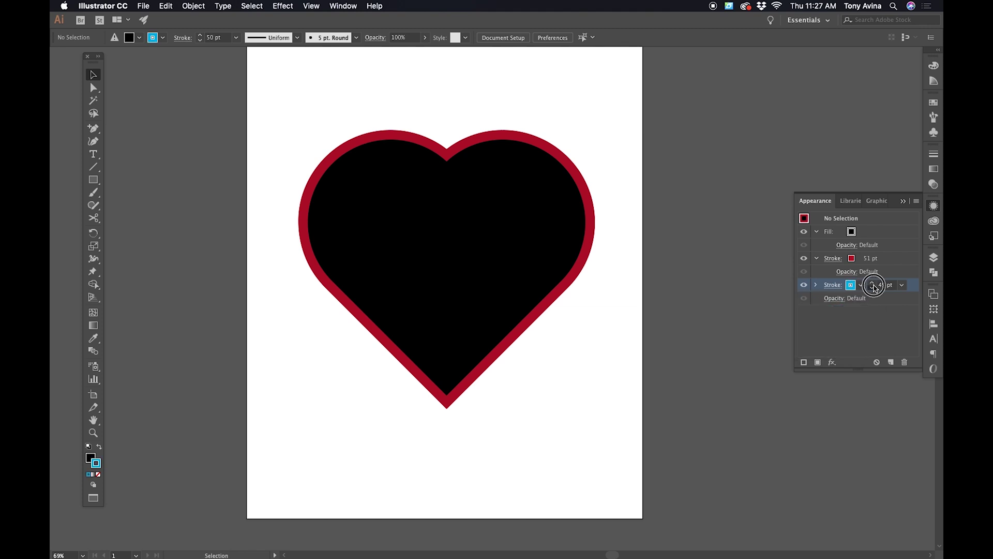
Reselect the heart, recolor its lowest stroke cyan, and set that stroke's weight to 86 pt
click(592, 209)
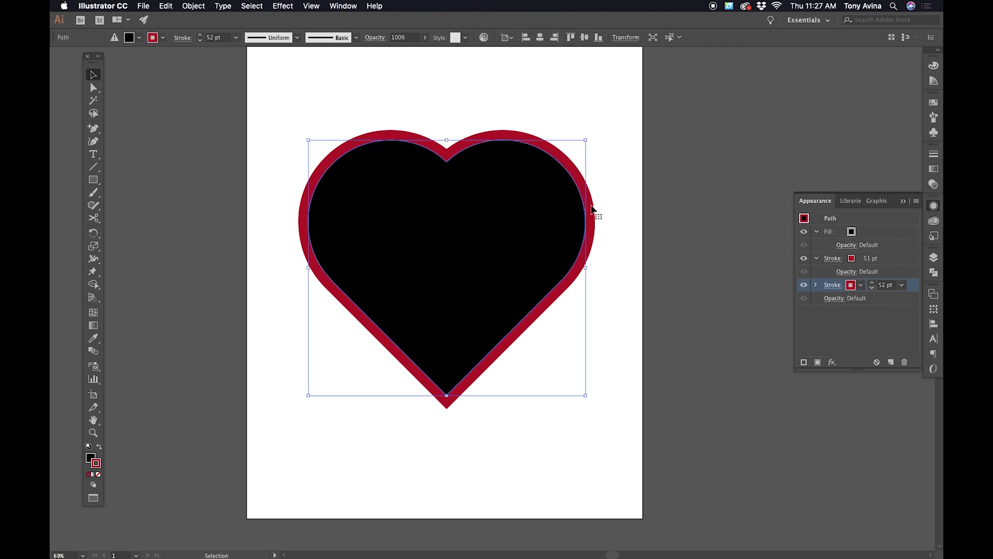
click(861, 290)
click(799, 303)
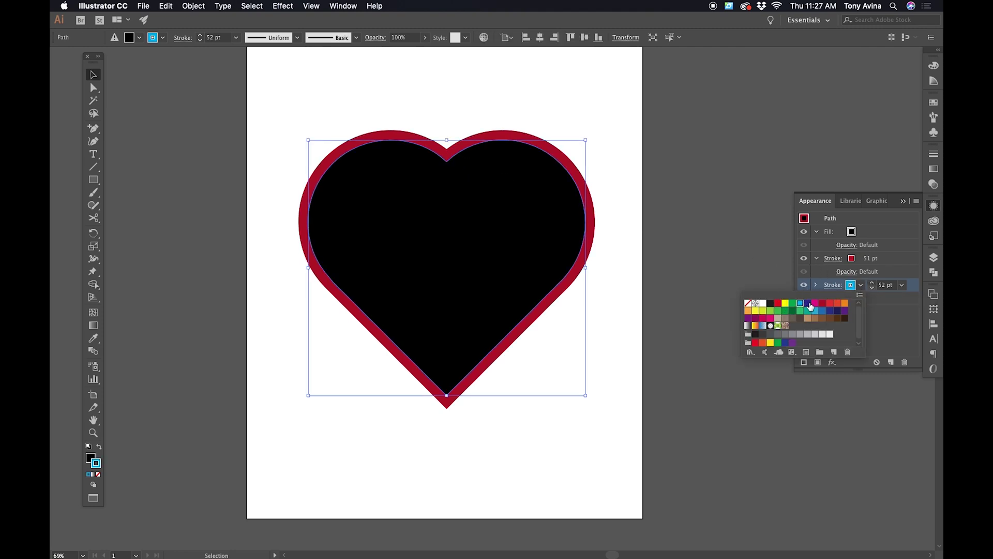
click(873, 283)
click(872, 283)
click(872, 282)
click(872, 283)
click(873, 284)
click(873, 284)
click(872, 284)
click(872, 284)
click(872, 284)
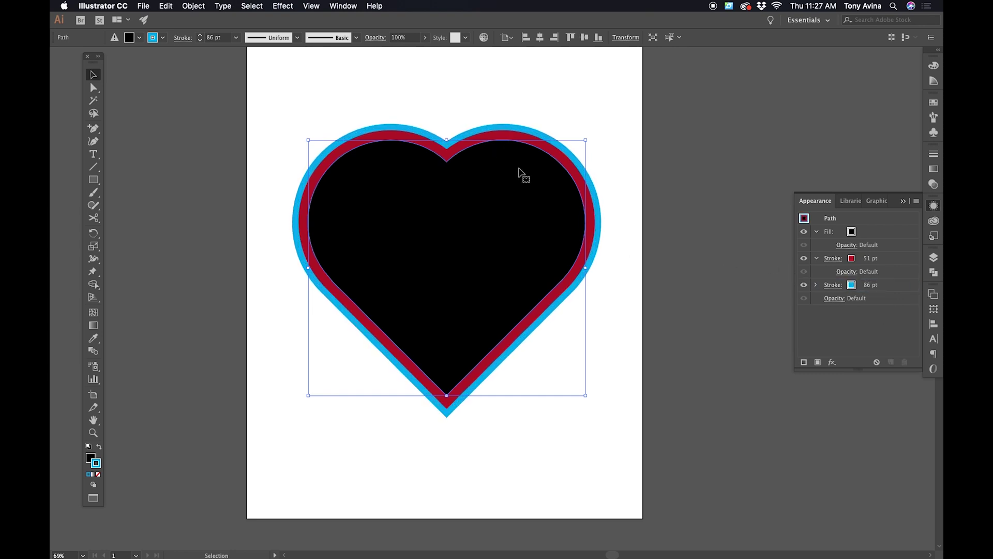
Move the heart's black fill beneath both strokes and delete the cyan stroke
mouse_move(873, 232)
mouse_down()
mouse_move(823, 231)
mouse_move(857, 312)
mouse_move(856, 291)
mouse_up()
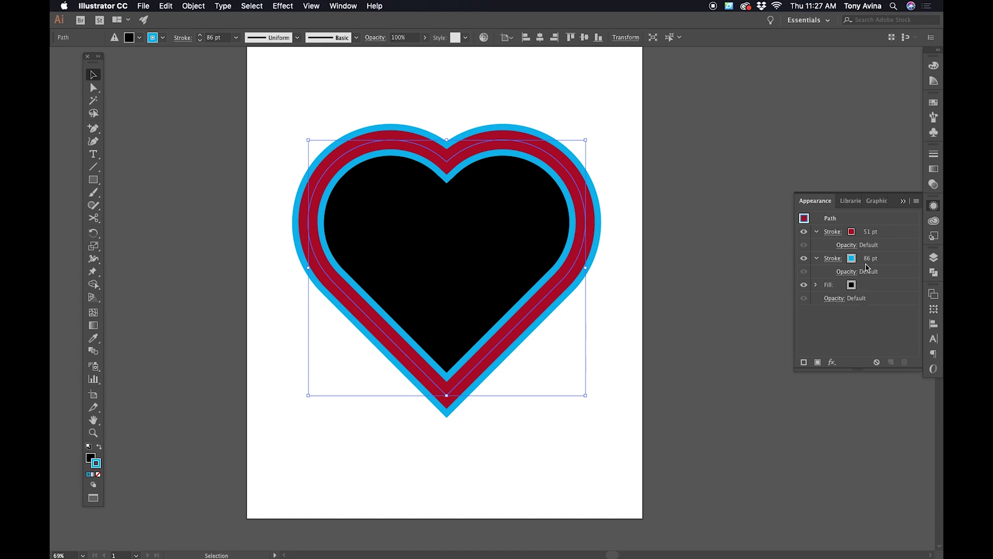
drag(879, 262, 904, 362)
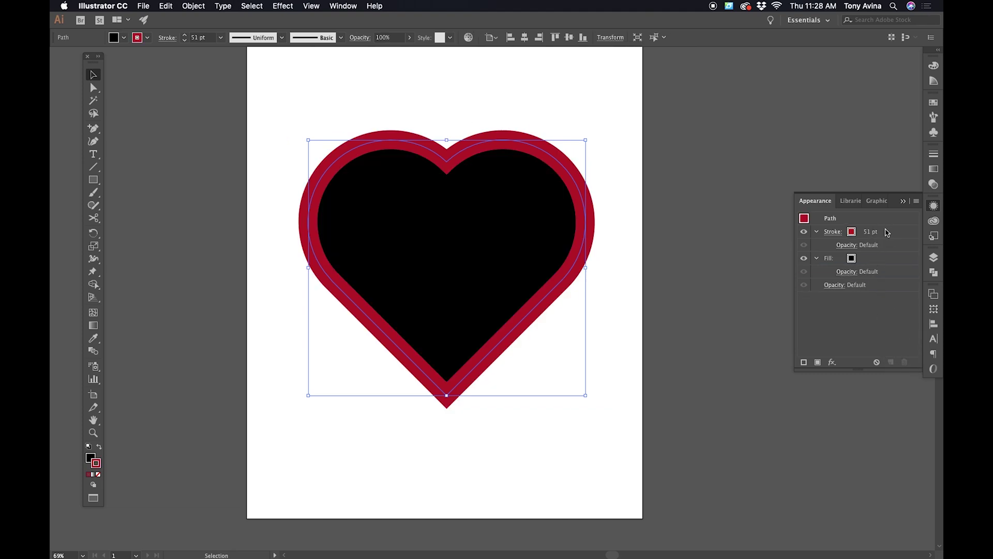
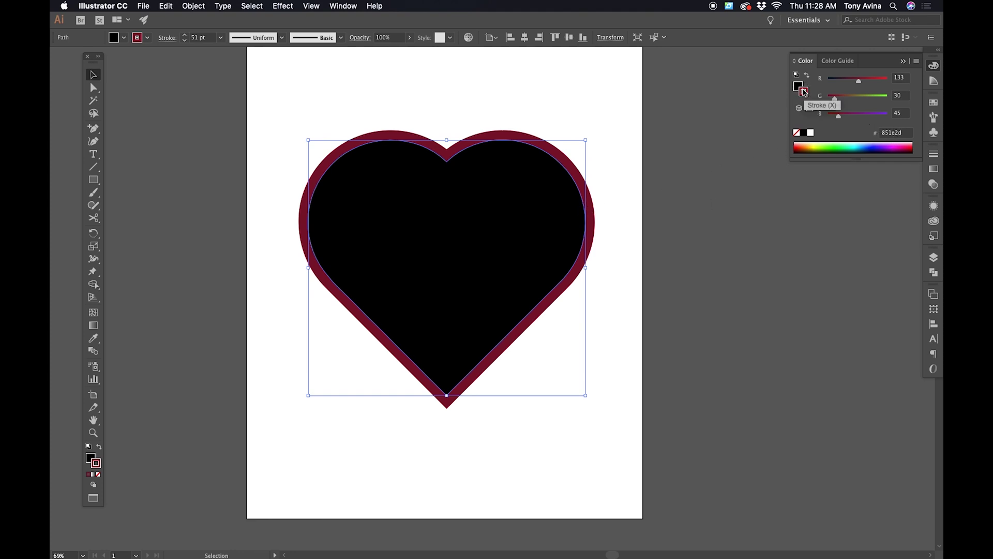
Recolor the heart's fill to red with RGB values 201, 43, 32 and deselect the heart
click(797, 86)
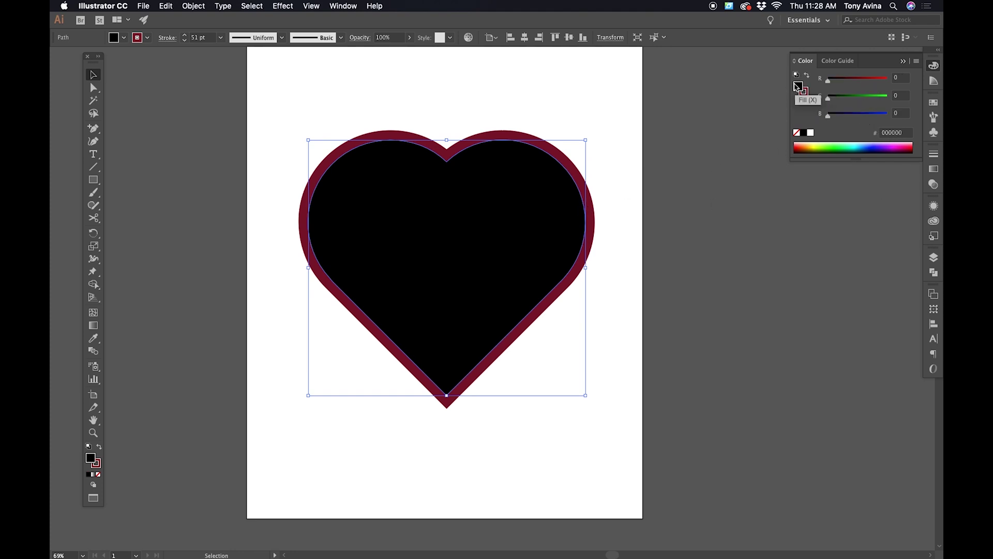
drag(829, 81, 837, 115)
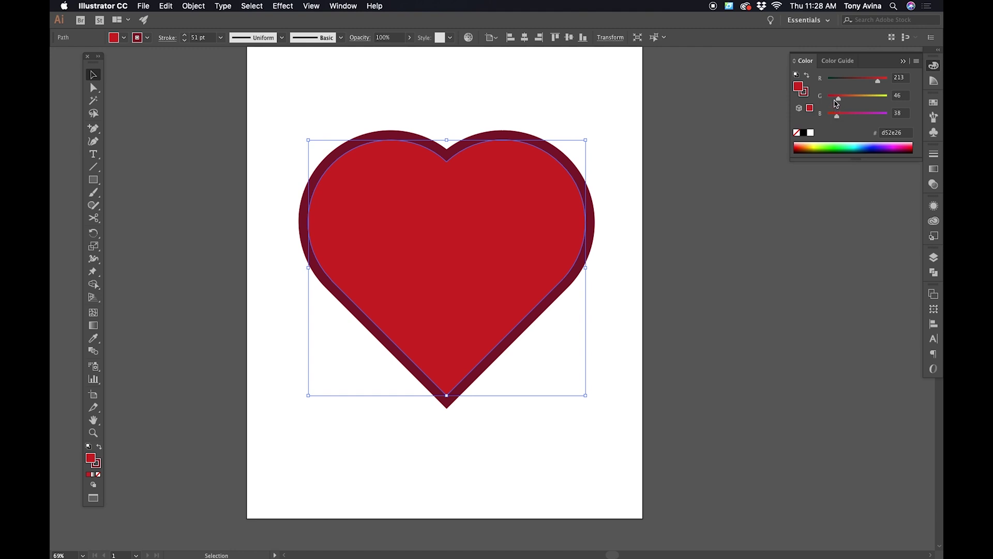
click(871, 82)
drag(837, 117, 840, 104)
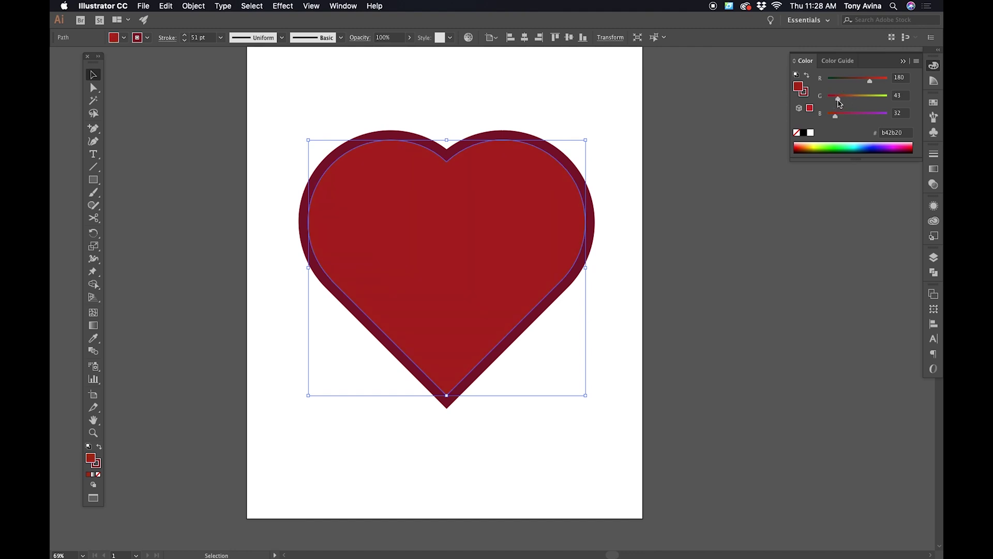
click(874, 82)
click(215, 98)
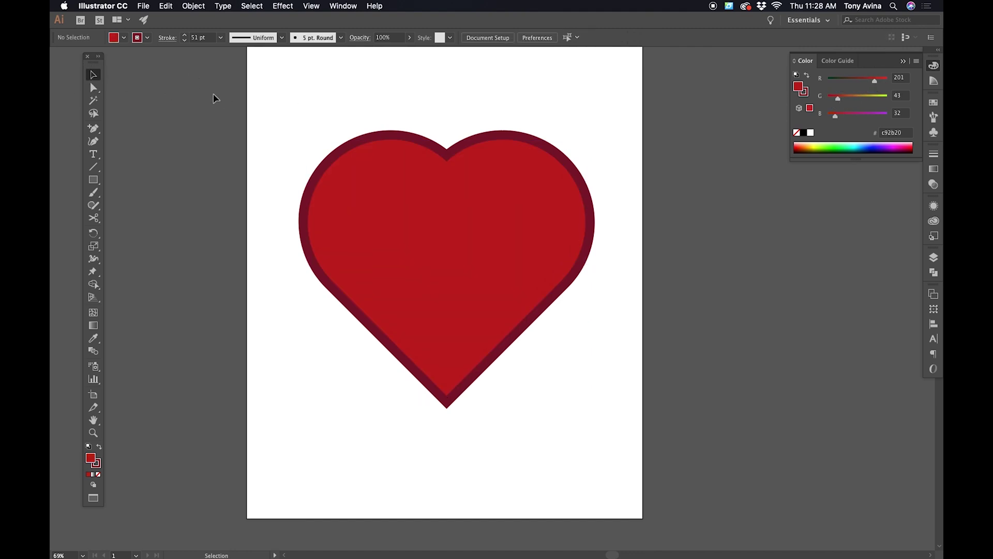
Select the heart, examine its fill's hex color code, and deselect it
click(502, 172)
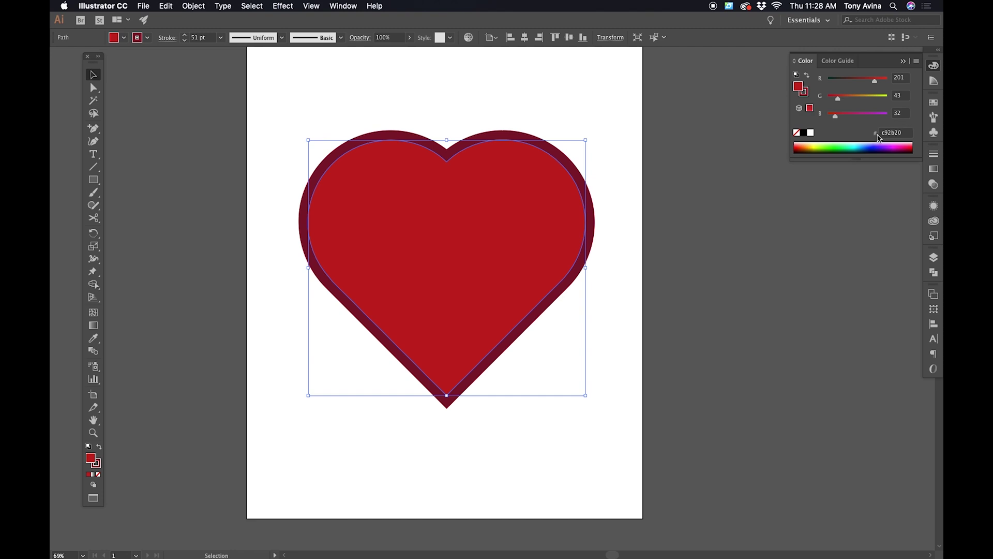
click(897, 133)
double_click(885, 133)
key(Return)
click(603, 134)
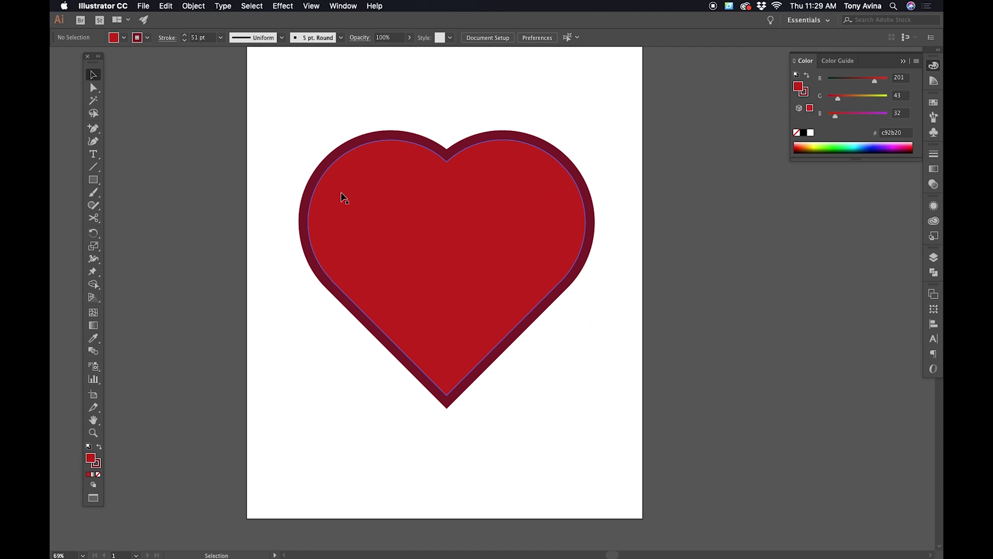
Activate the Type tool and set its font to Lobster Two Bold
click(94, 155)
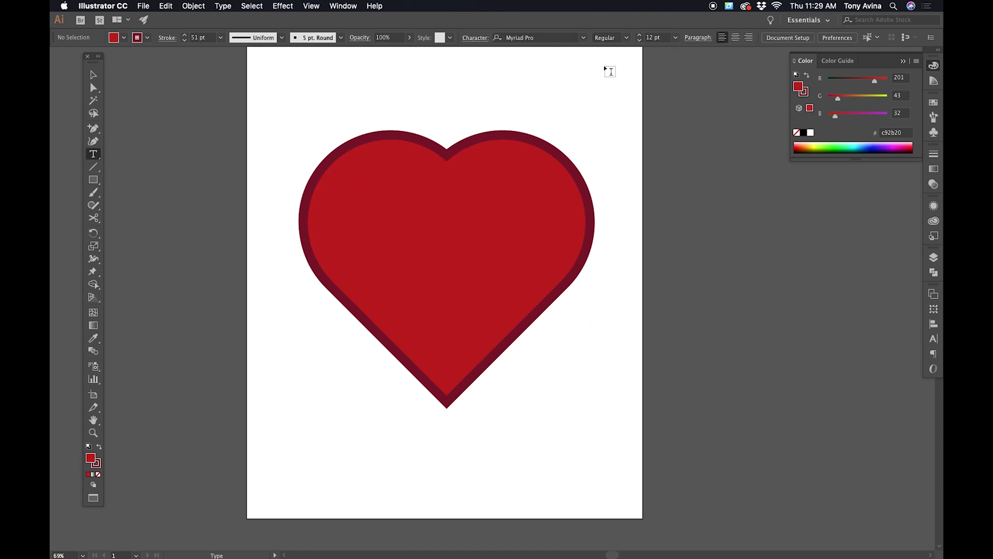
click(552, 40)
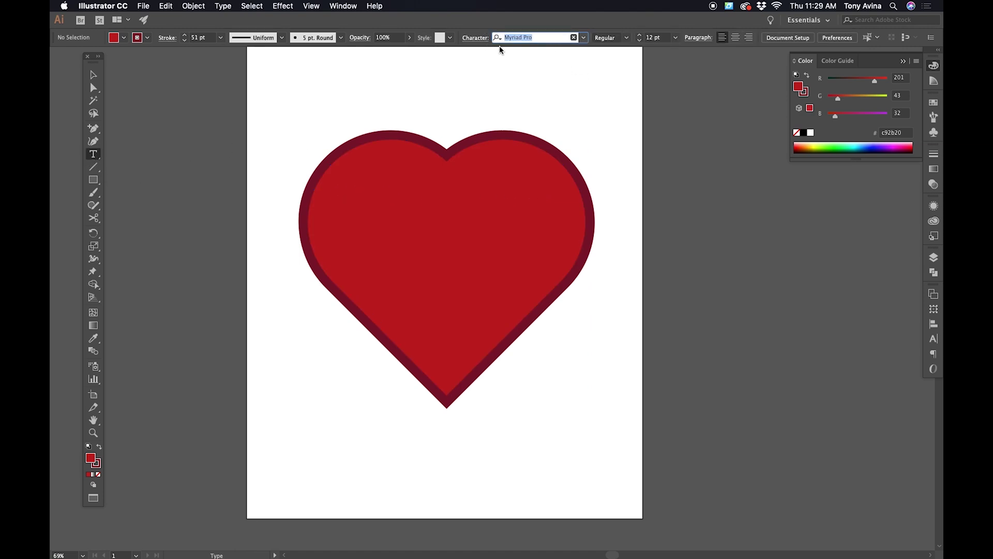
text(lob)
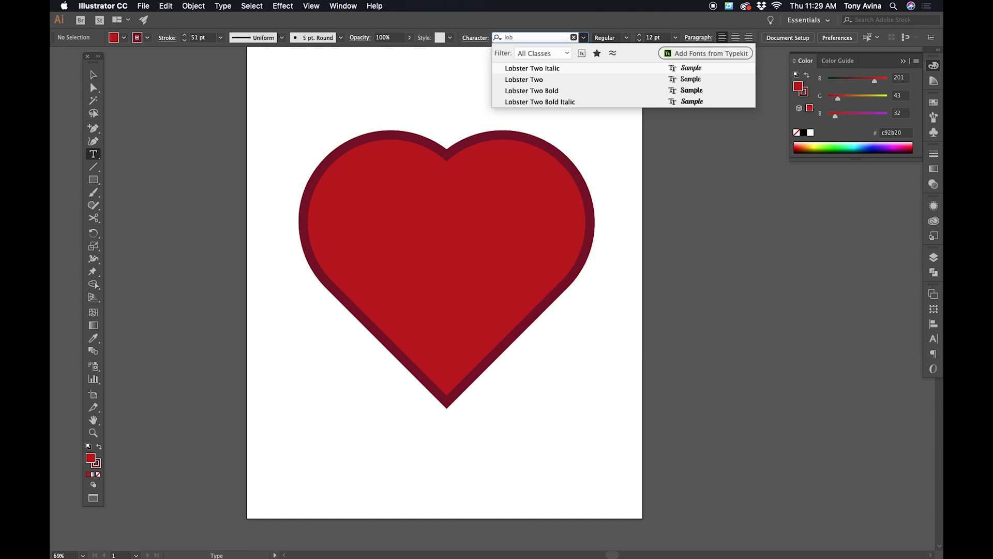
key(Down)
key(Down)
key(Down)
key(Up)
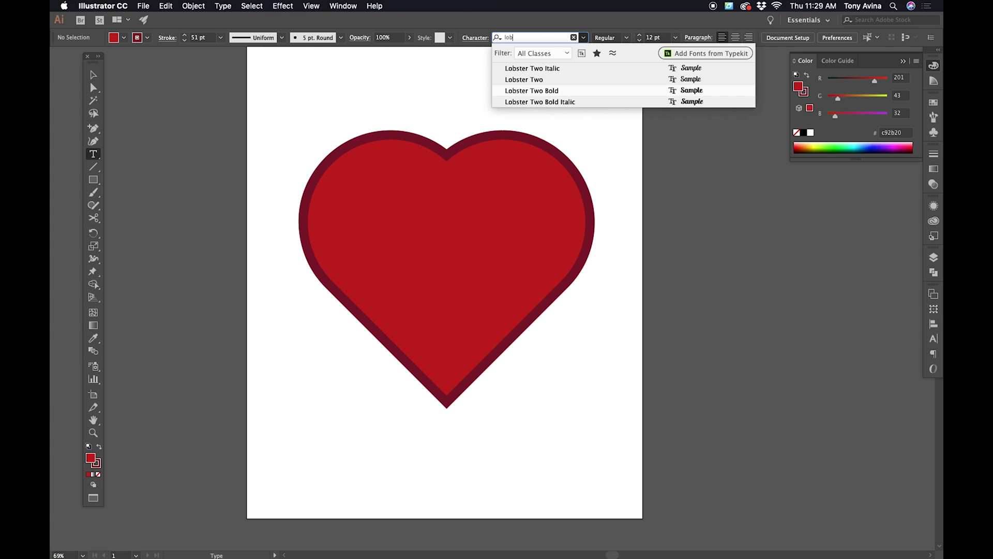
key(Return)
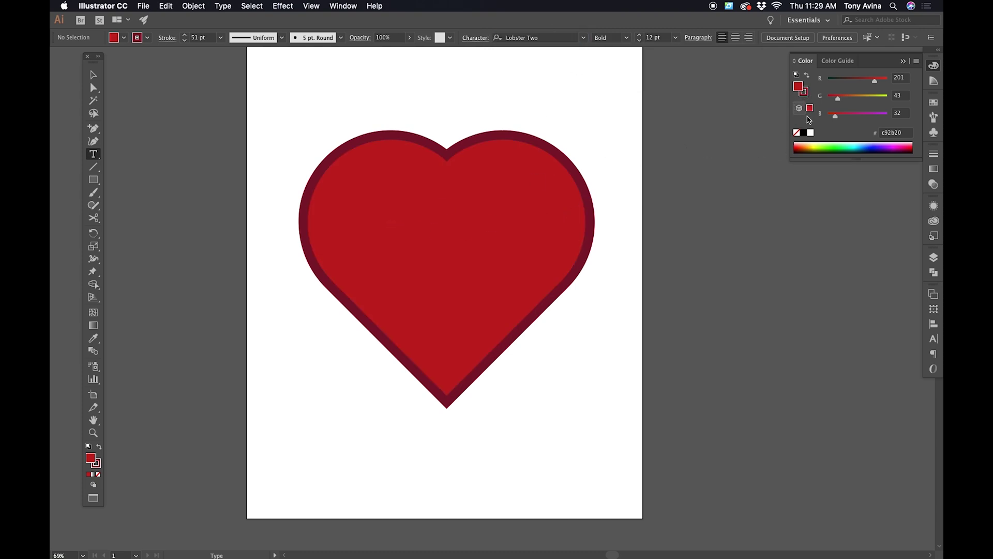
Set the default stroke to none and the fill to white for new text
click(805, 94)
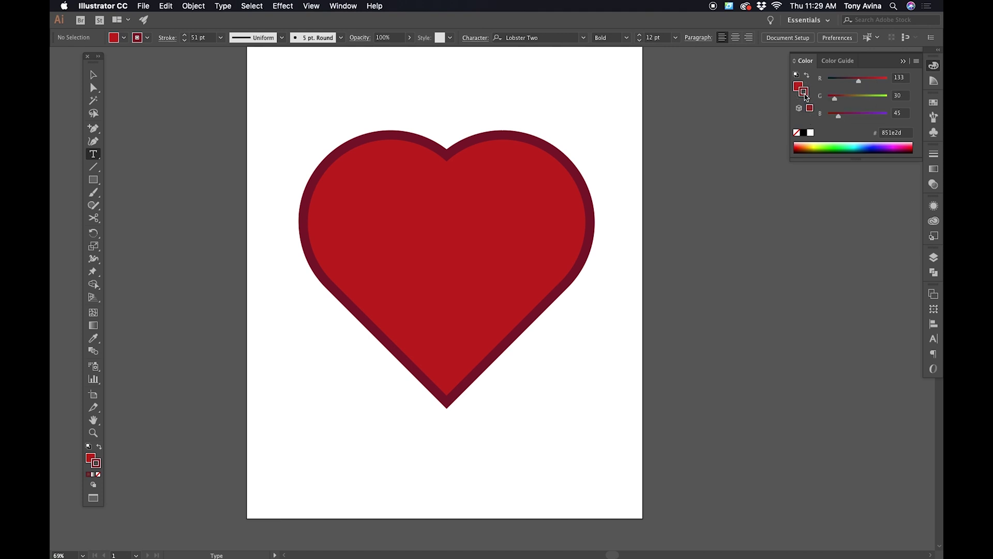
click(797, 132)
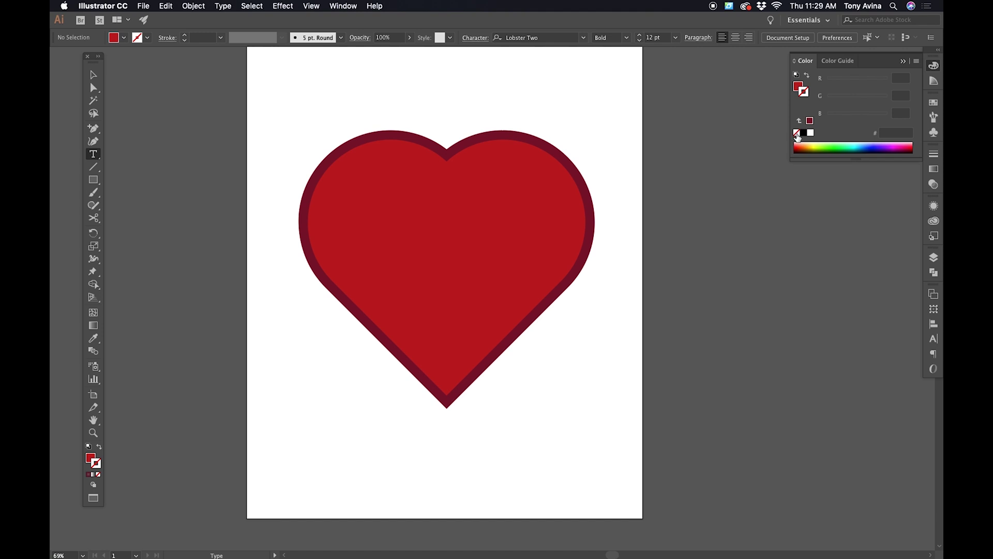
click(799, 87)
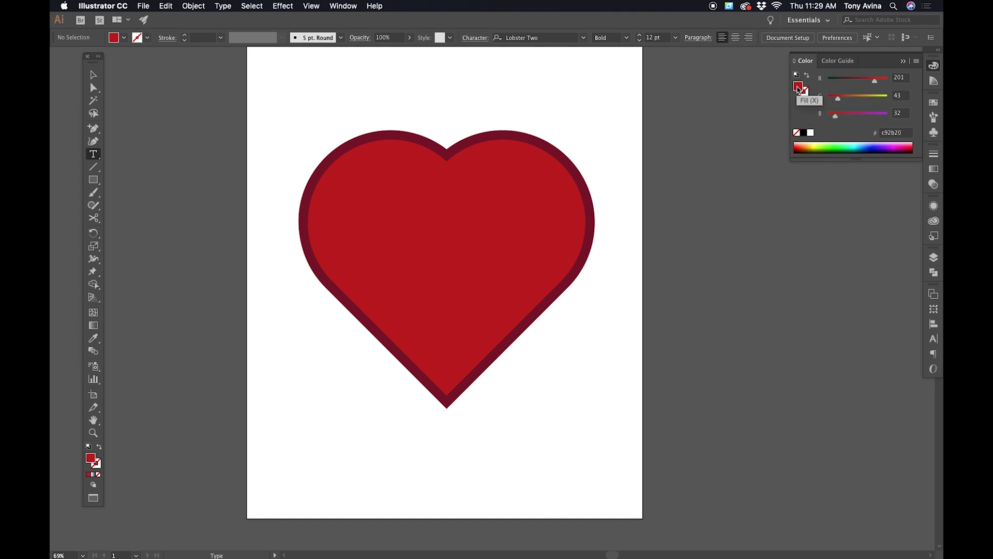
click(811, 134)
Add white text on the heart with "True" on the first line and "Loce" on the second
click(391, 213)
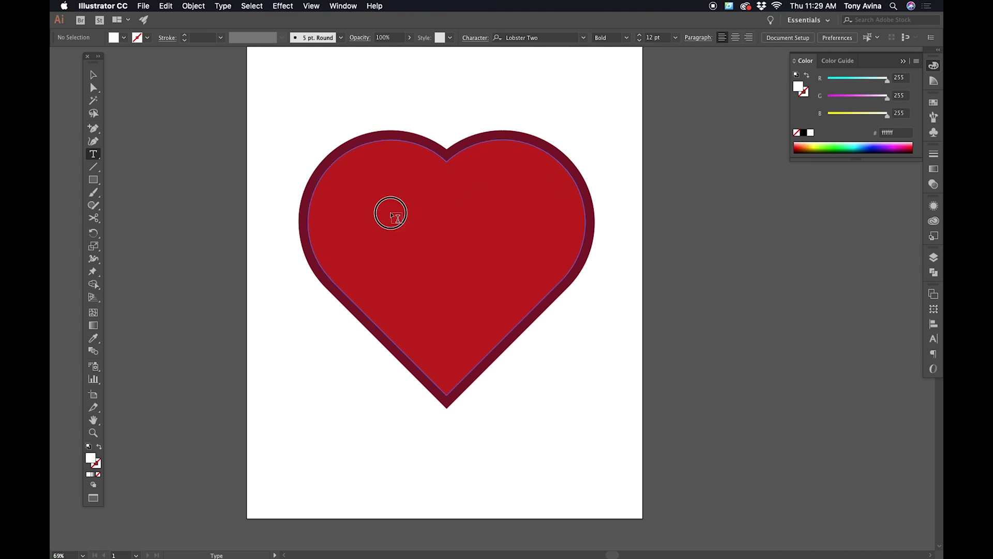
click(811, 132)
key(BackSpace)
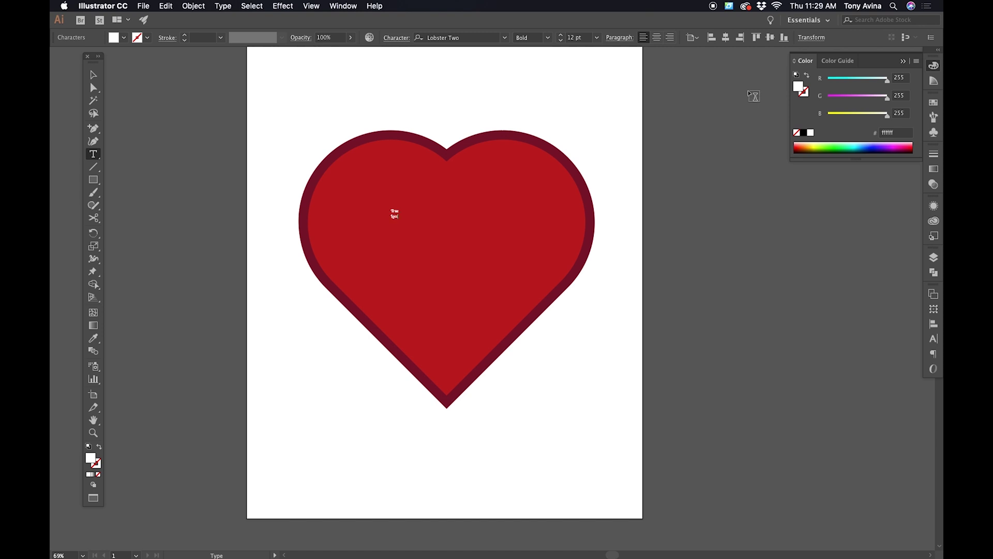
Select the text object on the heart and set its font size to 72 pt
click(94, 75)
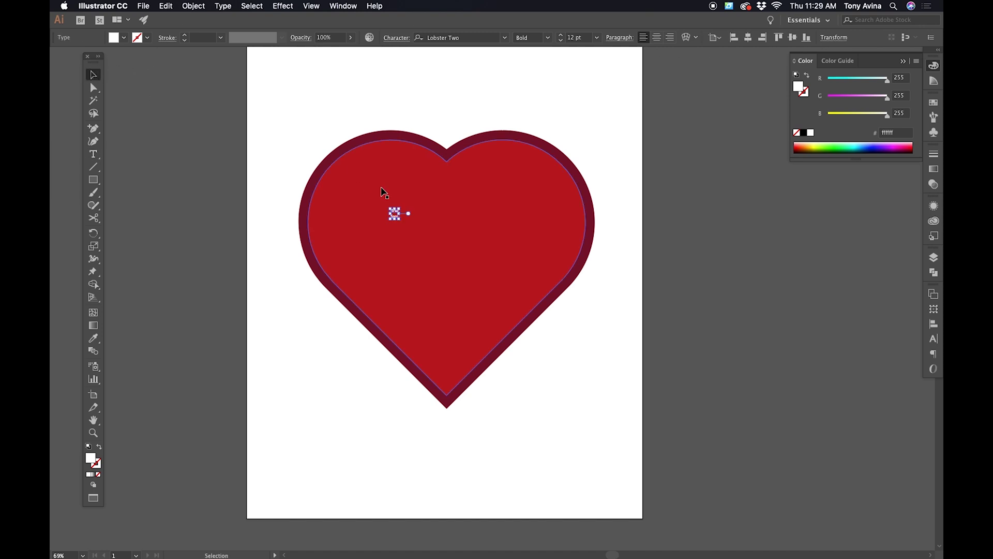
click(597, 37)
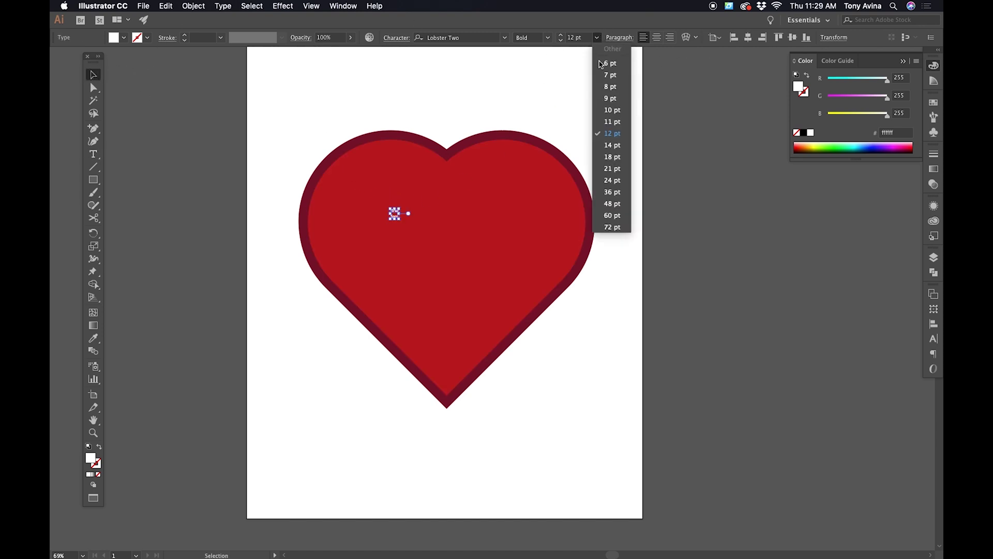
click(609, 227)
Correct the text's second line to read "Love" and finish editing
double_click(423, 239)
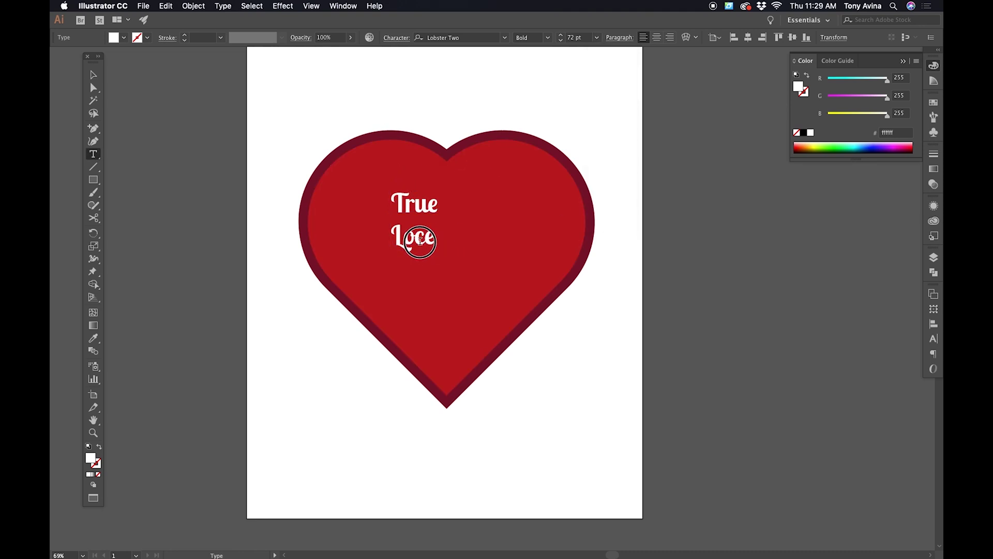
key(shift+Left)
text(v)
key(Escape)
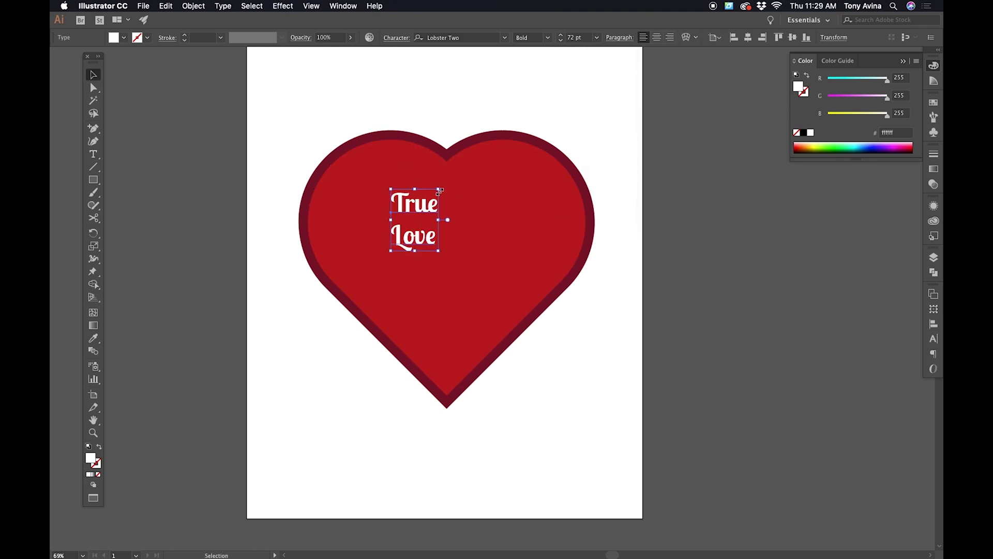
Scale the "True Love" text up to about 195 pt and position it near the heart's center
drag(439, 191, 494, 117)
drag(467, 175, 476, 232)
drag(502, 175, 541, 143)
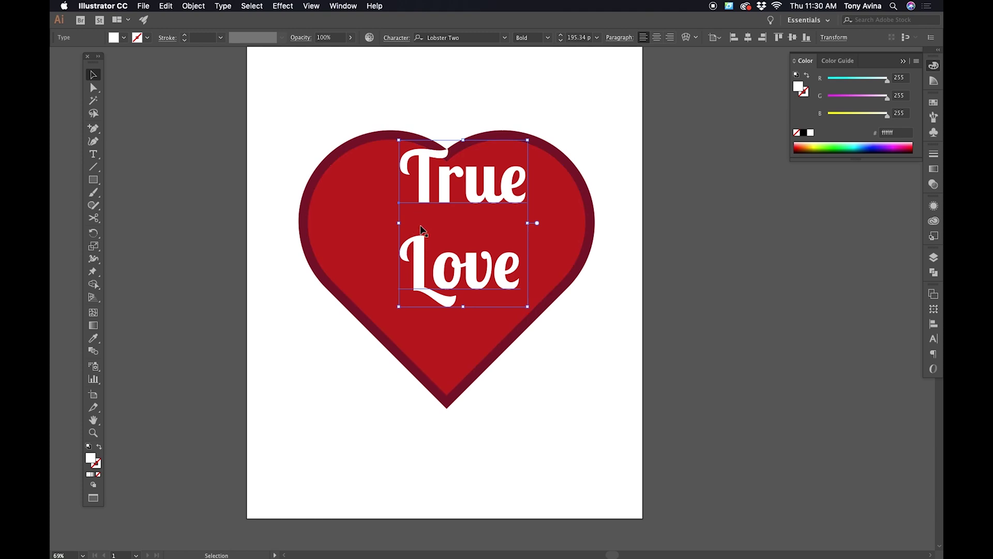
drag(442, 192, 433, 209)
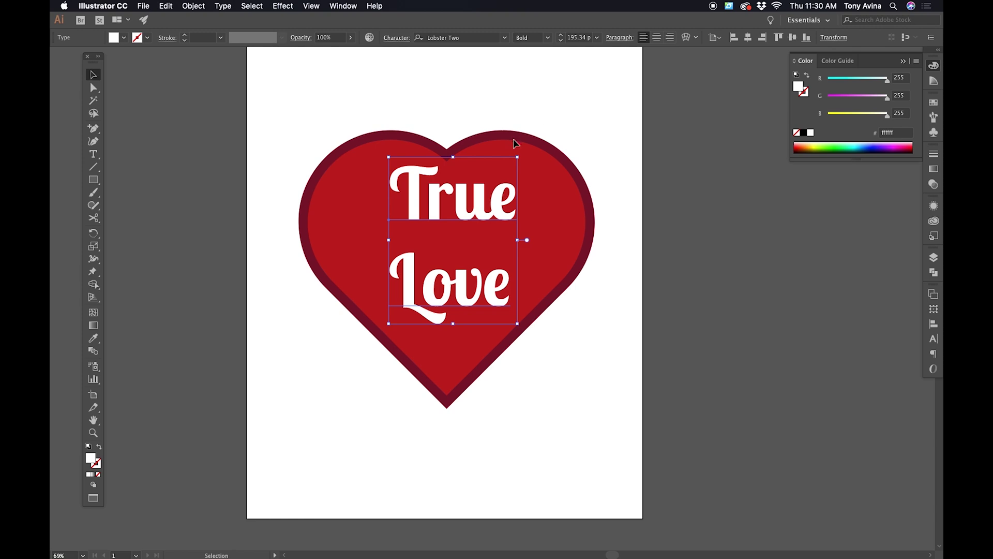
Increase the "True Love" text's font size to 250 pt and move it back to the heart's center
click(562, 37)
click(562, 37)
click(562, 37)
click(561, 37)
click(562, 40)
click(561, 41)
click(561, 40)
click(561, 41)
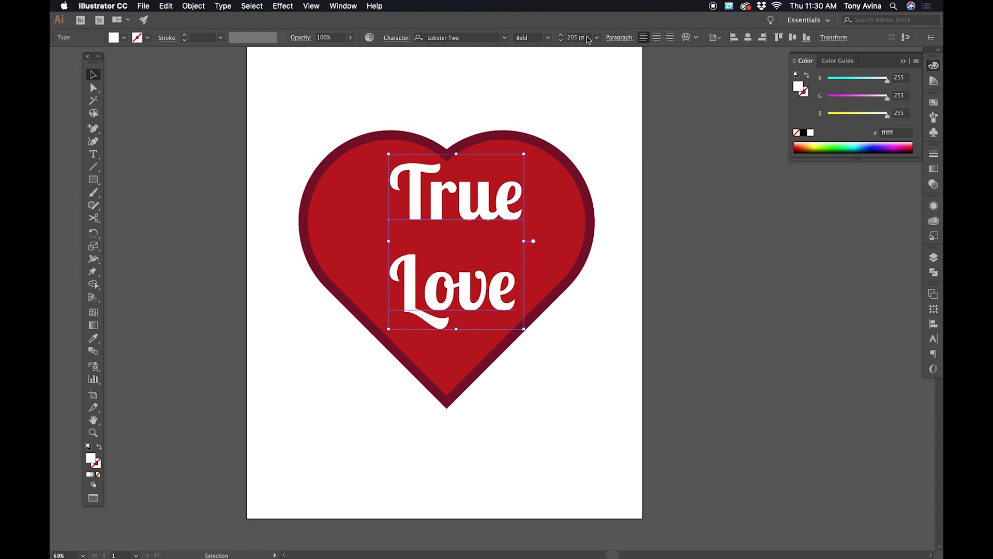
click(561, 36)
click(561, 36)
click(560, 35)
click(561, 35)
click(561, 36)
click(561, 36)
drag(527, 190, 508, 213)
click(561, 35)
click(560, 35)
click(561, 35)
click(561, 36)
click(561, 35)
drag(509, 206, 502, 200)
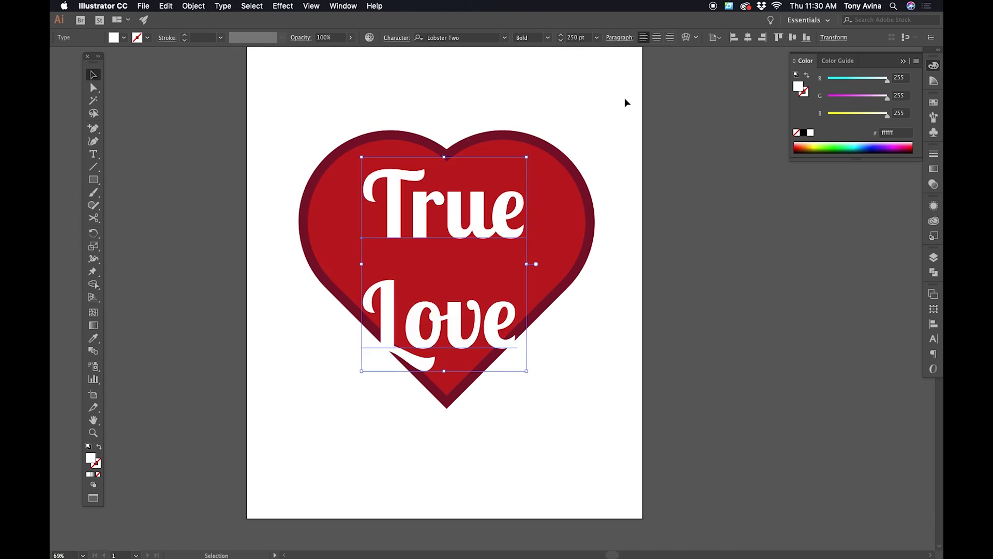
Center-align the "True Love" paragraph and move the text back over the middle of the heart
click(656, 37)
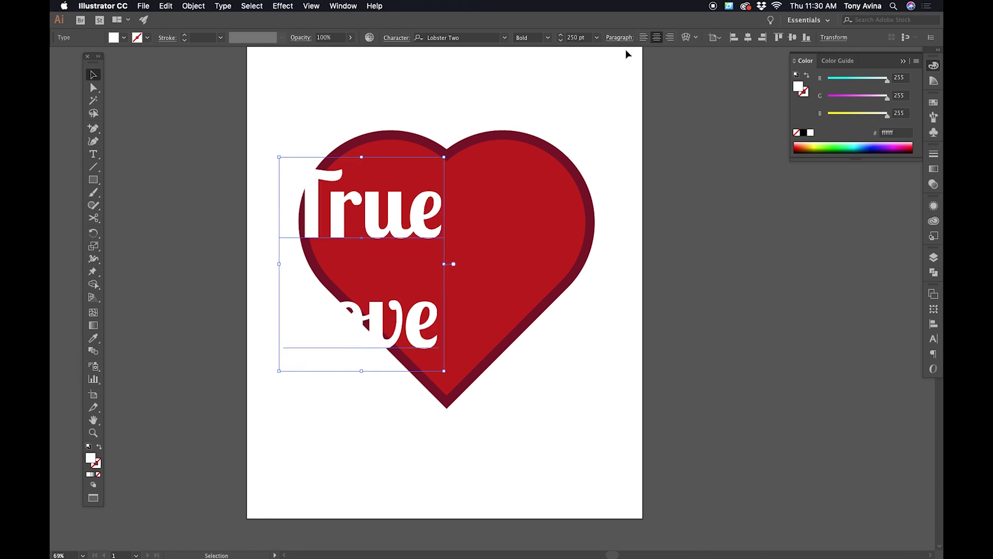
click(934, 339)
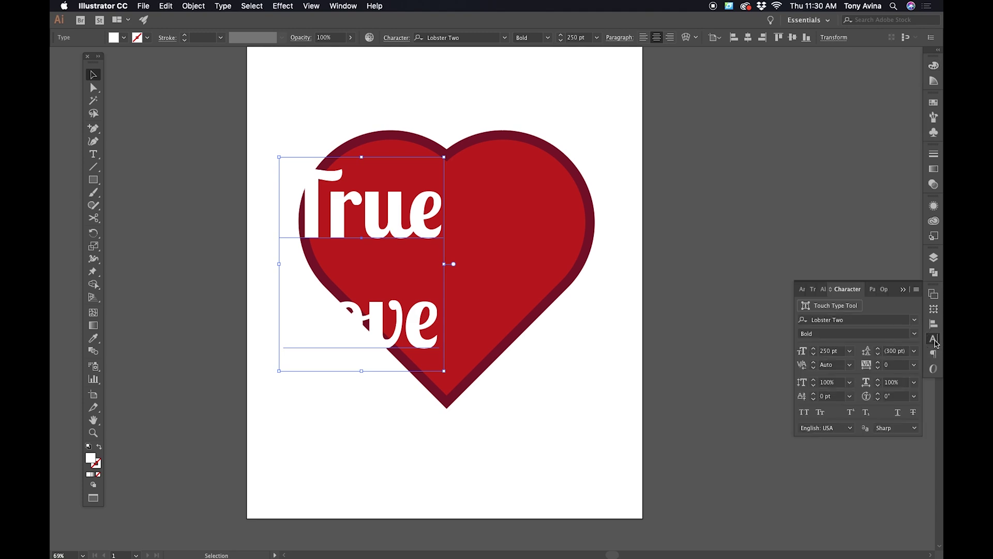
click(872, 290)
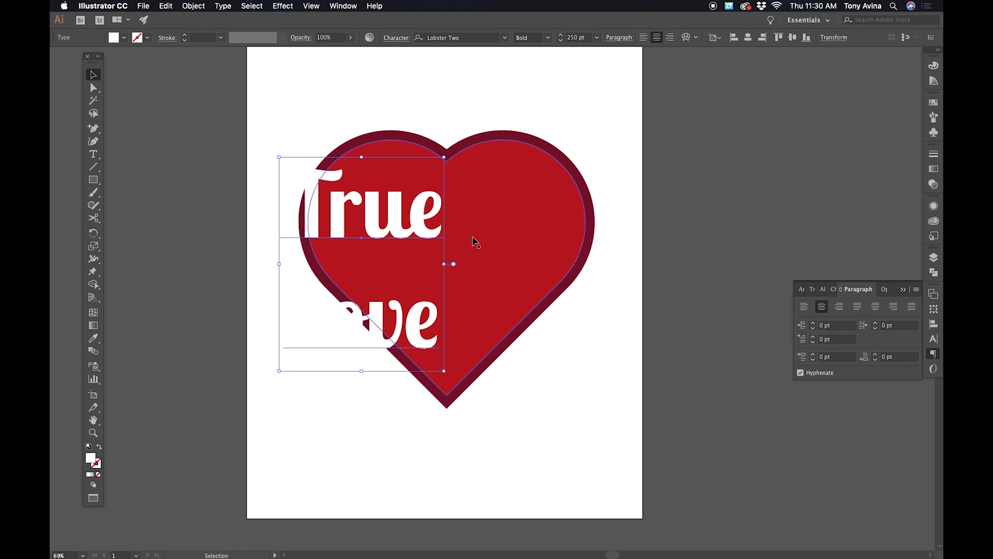
drag(417, 228, 494, 228)
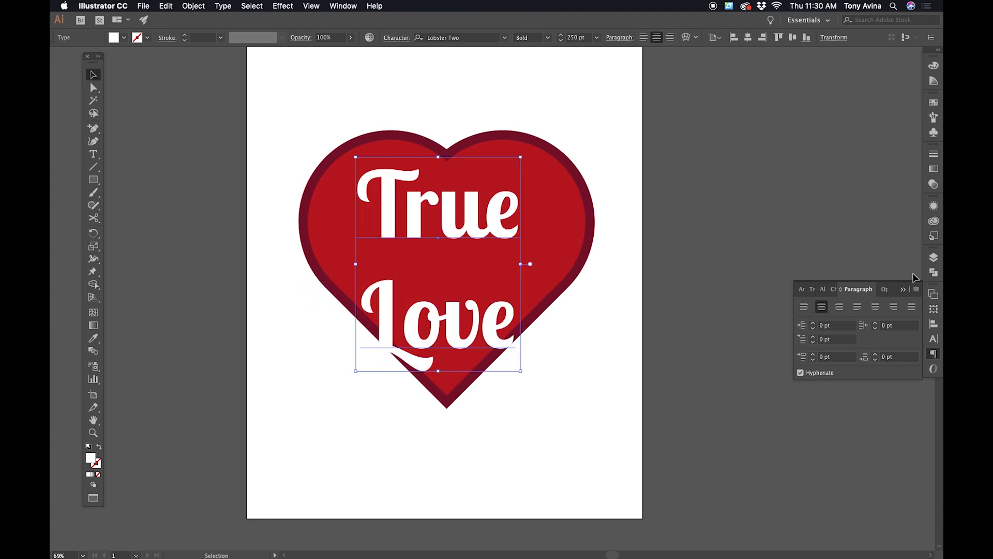
Reduce the leading of the "True Love" text to 217 pt
click(934, 339)
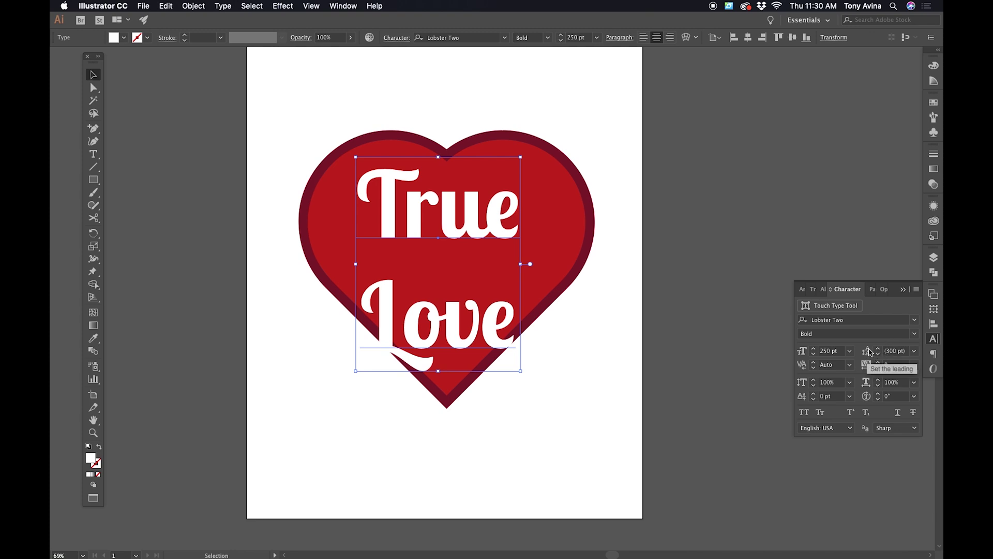
click(914, 351)
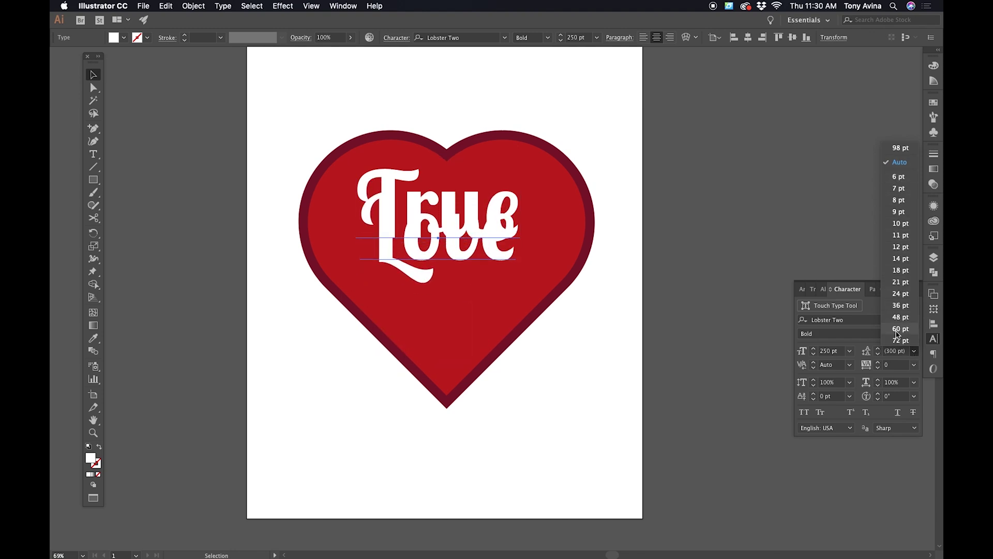
click(868, 344)
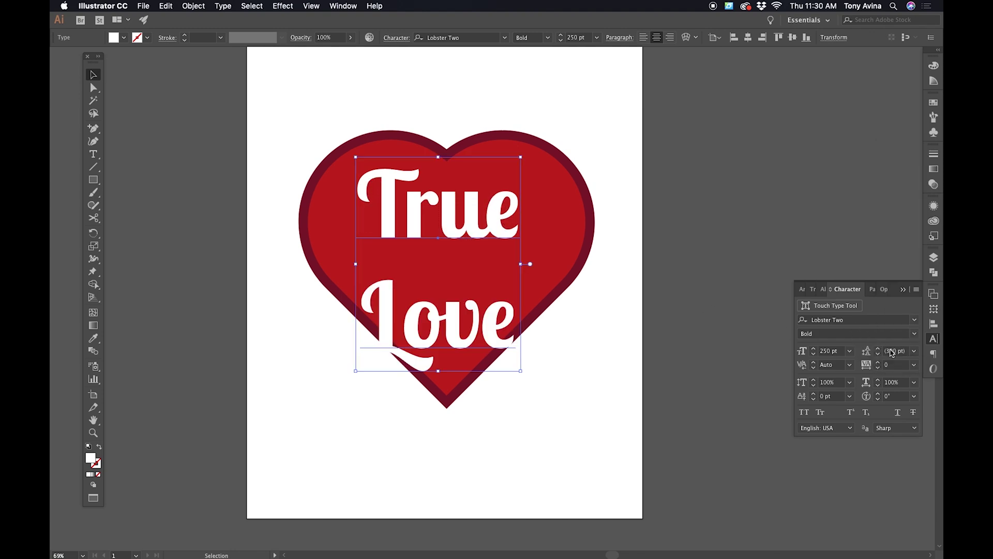
click(878, 356)
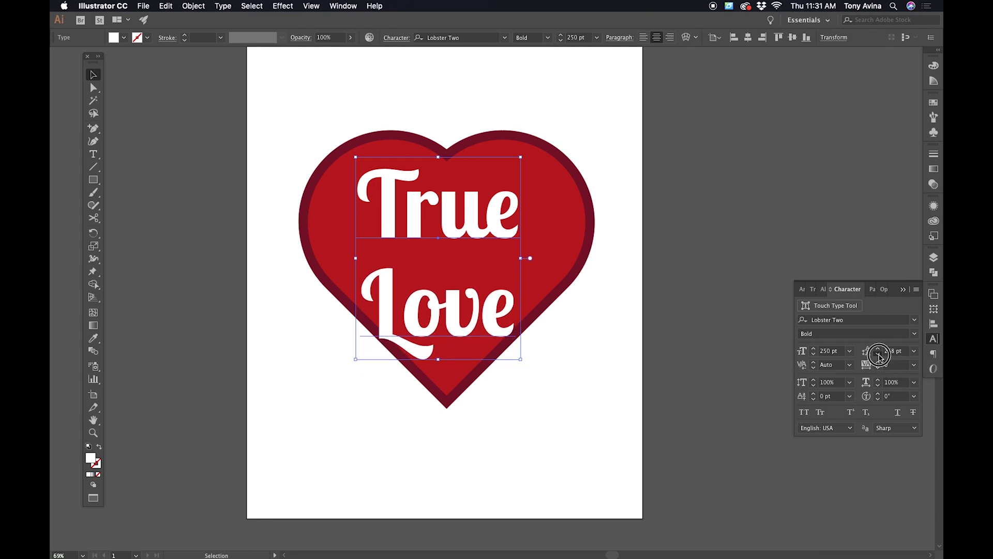
click(878, 356)
click(878, 356)
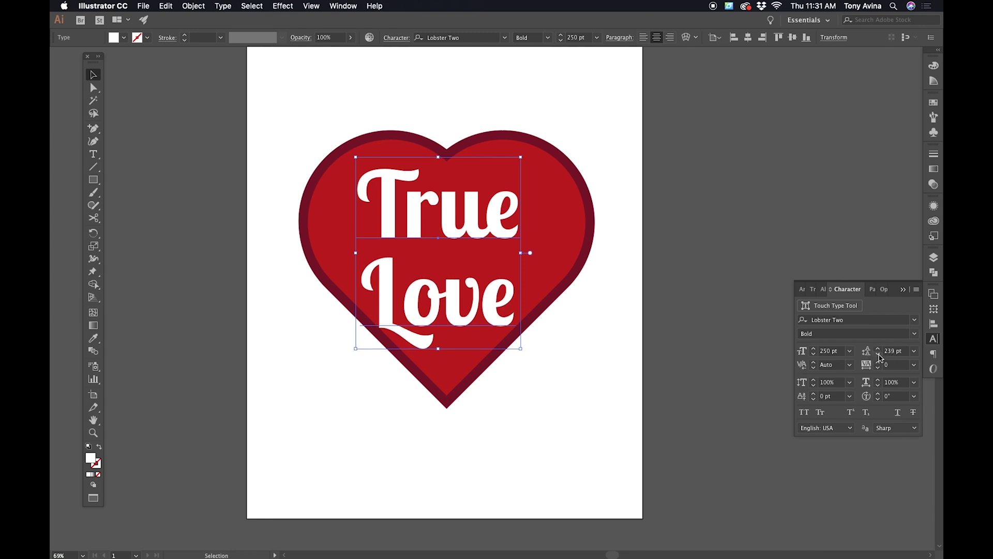
click(877, 356)
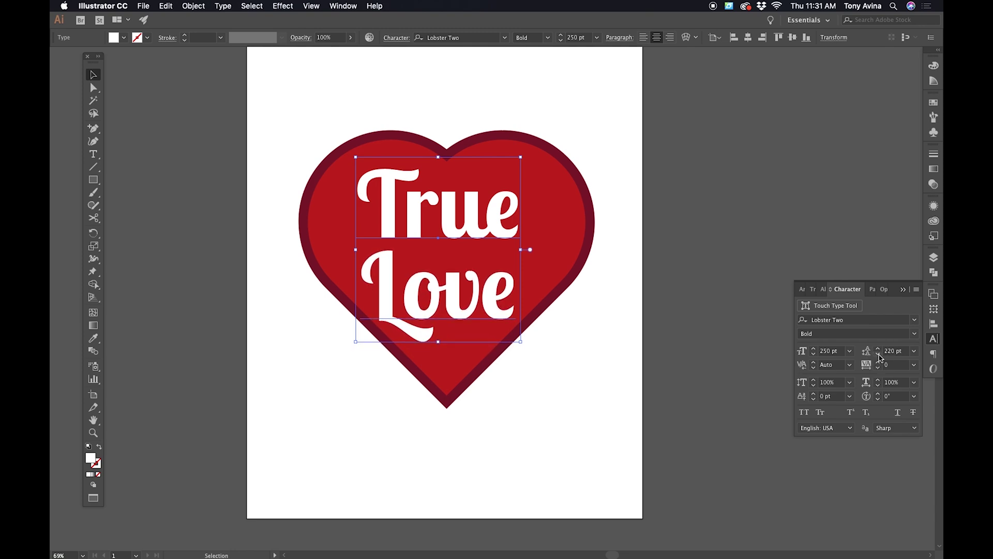
click(878, 356)
click(878, 356)
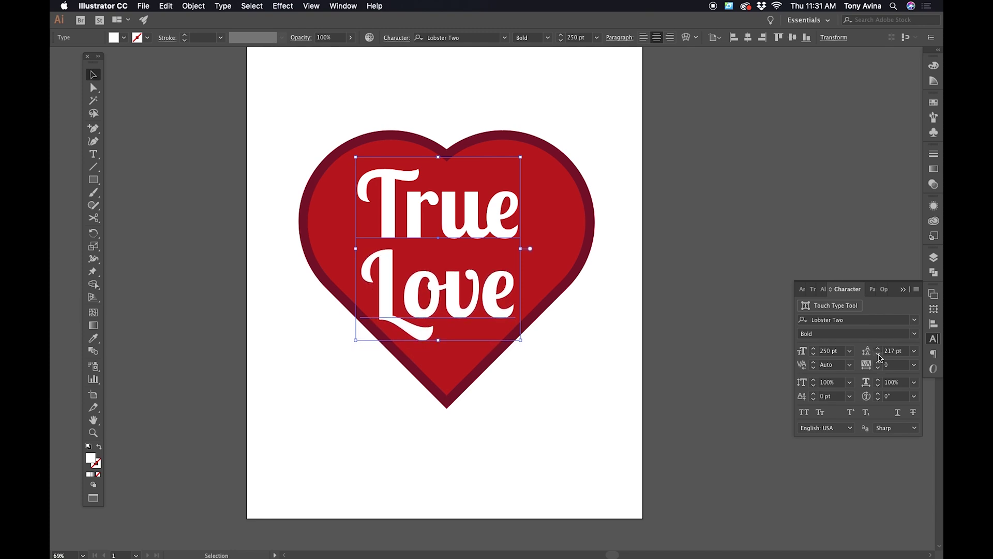
Set the leading of the "True Love" text to 210 pt and deselect it
click(878, 355)
click(878, 356)
click(878, 356)
click(877, 356)
click(878, 356)
click(878, 356)
click(878, 356)
click(878, 356)
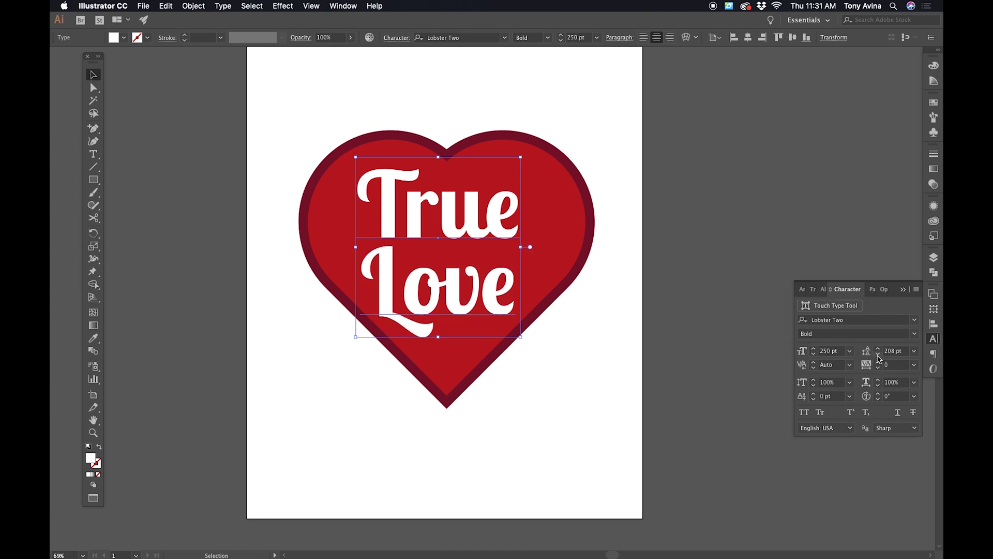
click(878, 349)
click(878, 348)
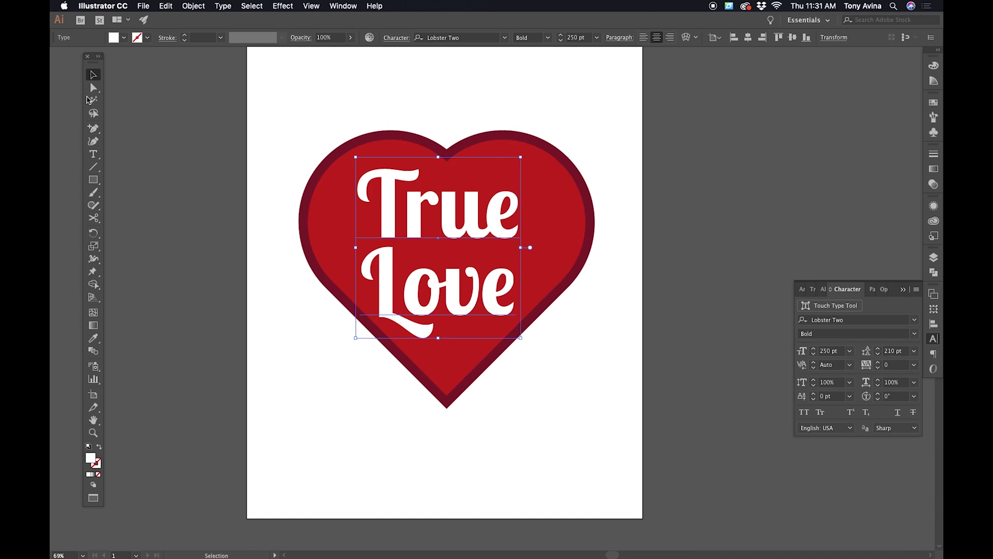
click(173, 116)
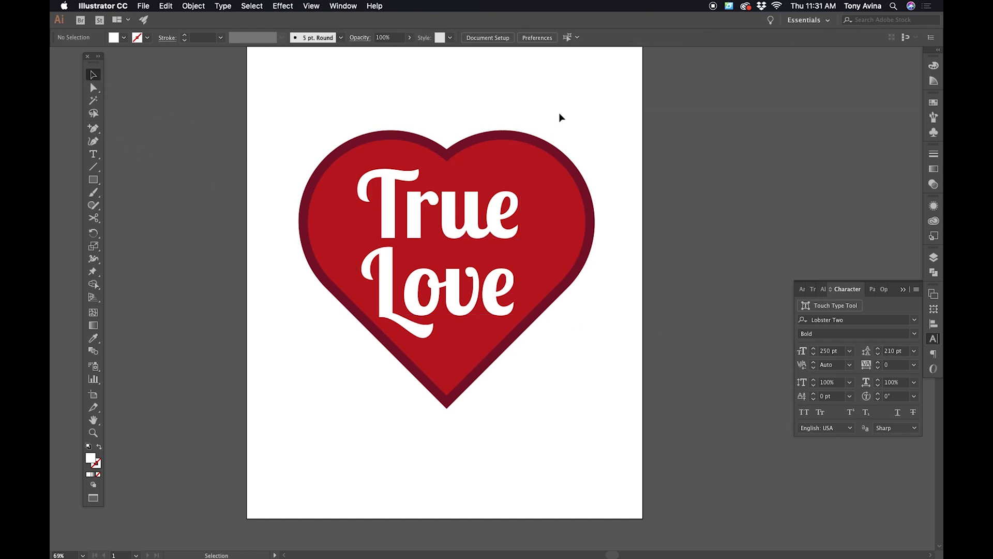
Shift the "True Love" text slightly right, then align it and the heart to the artboard's horizontal center
drag(475, 217, 483, 216)
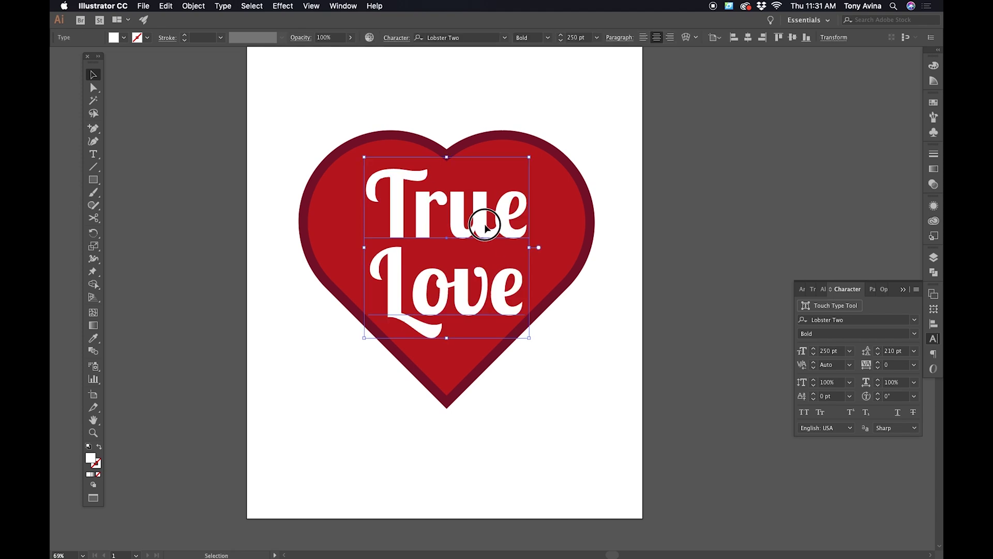
click(603, 98)
drag(591, 106, 421, 348)
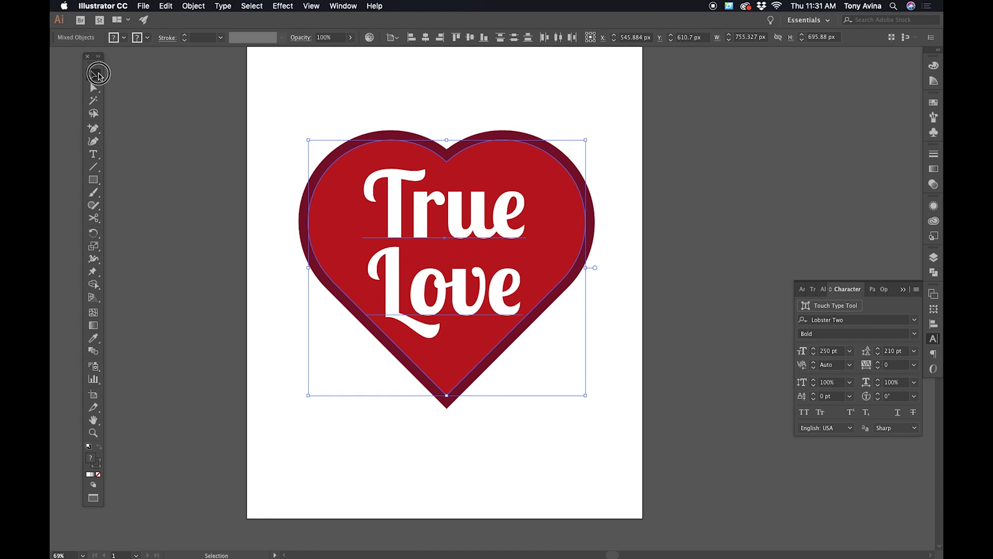
click(290, 88)
drag(290, 88, 511, 290)
click(342, 6)
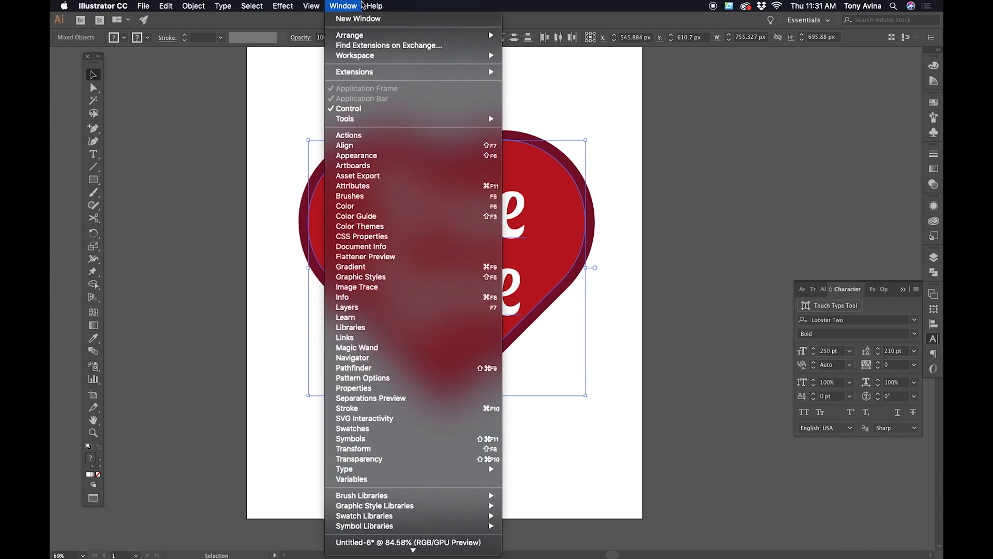
click(350, 146)
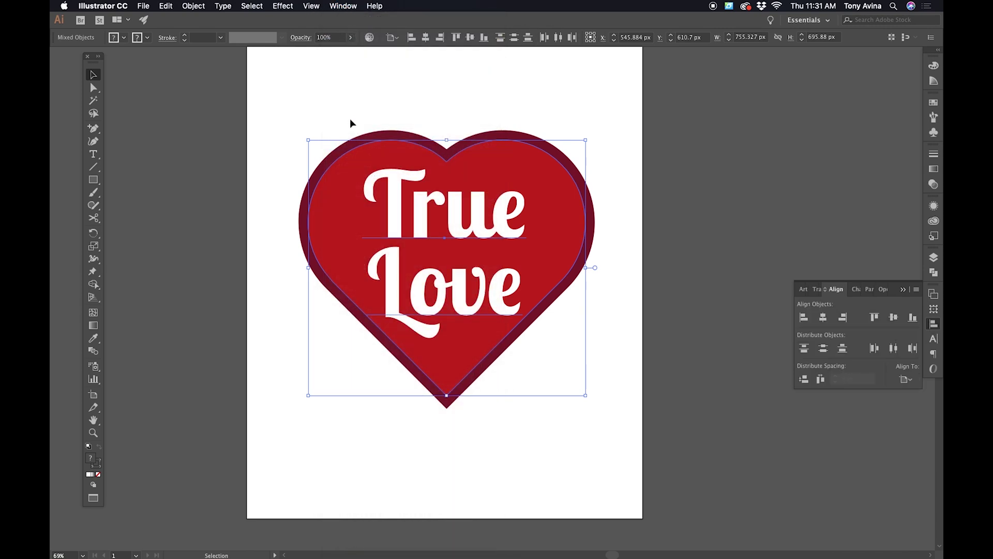
click(823, 318)
click(677, 235)
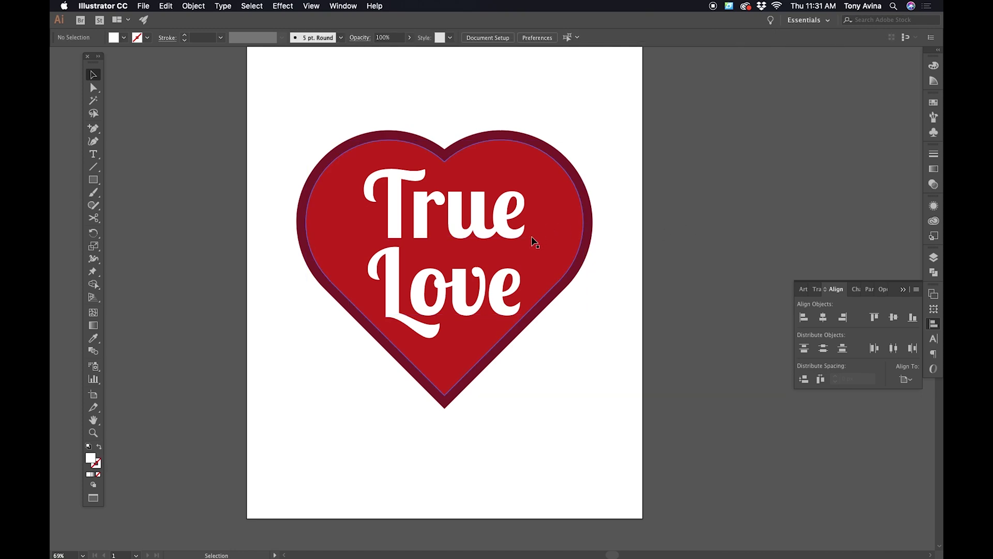
click(495, 235)
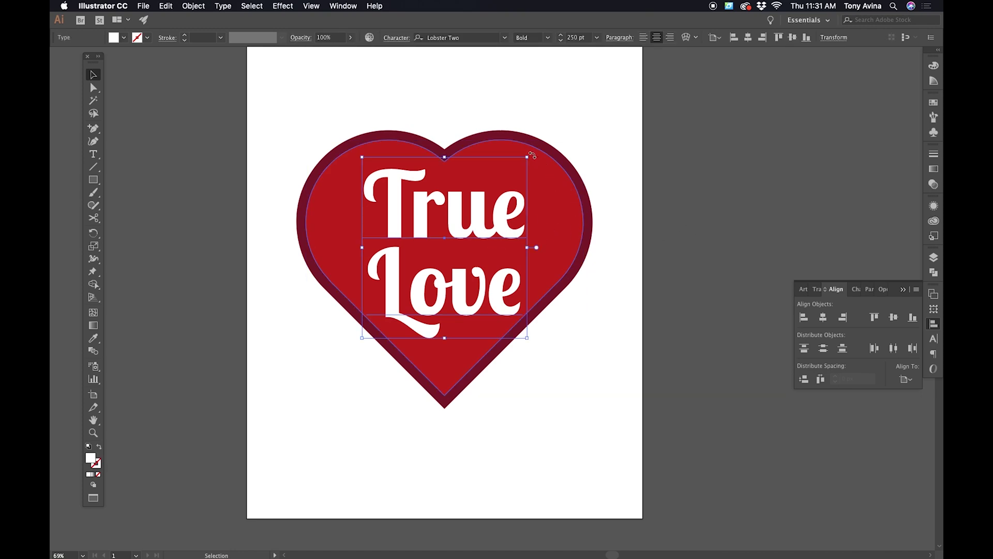
drag(531, 154, 521, 133)
click(656, 124)
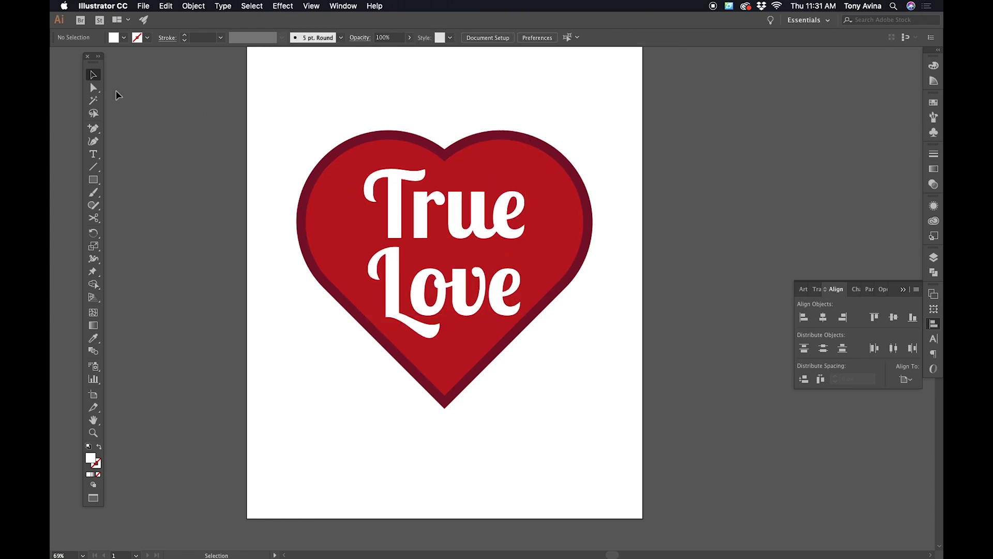
Rotate the "True Love" text slightly counterclockwise so its baselines slope upward to the right
click(450, 225)
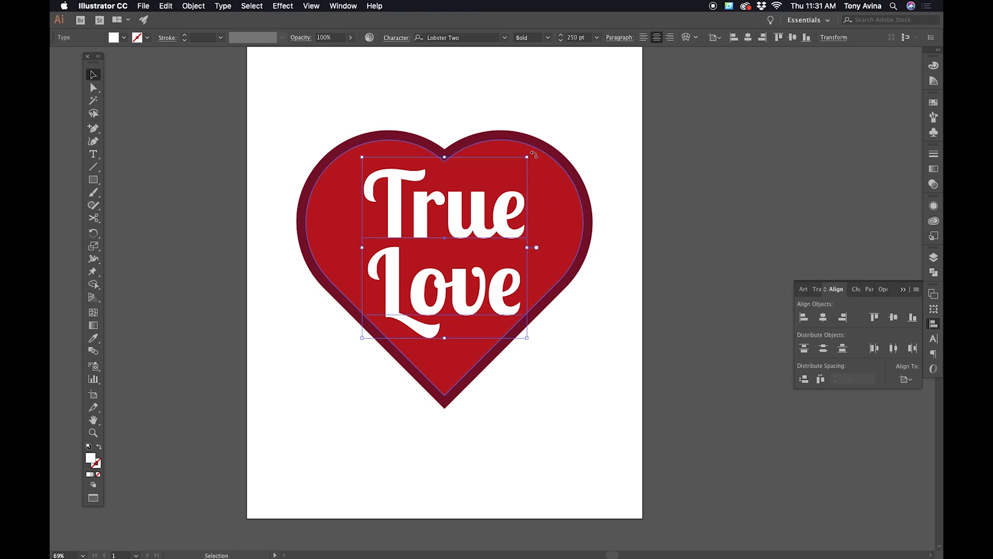
click(531, 154)
drag(531, 154, 506, 131)
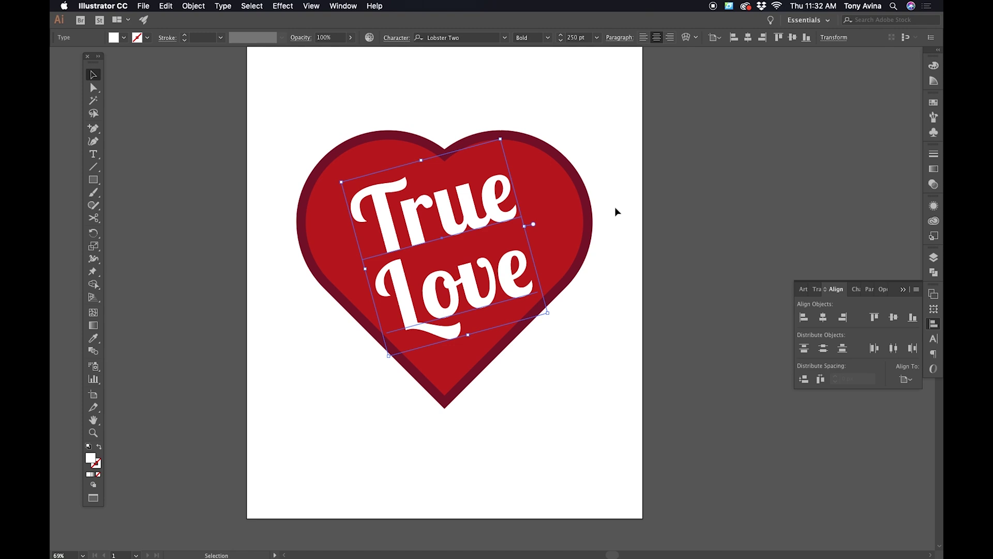
click(245, 101)
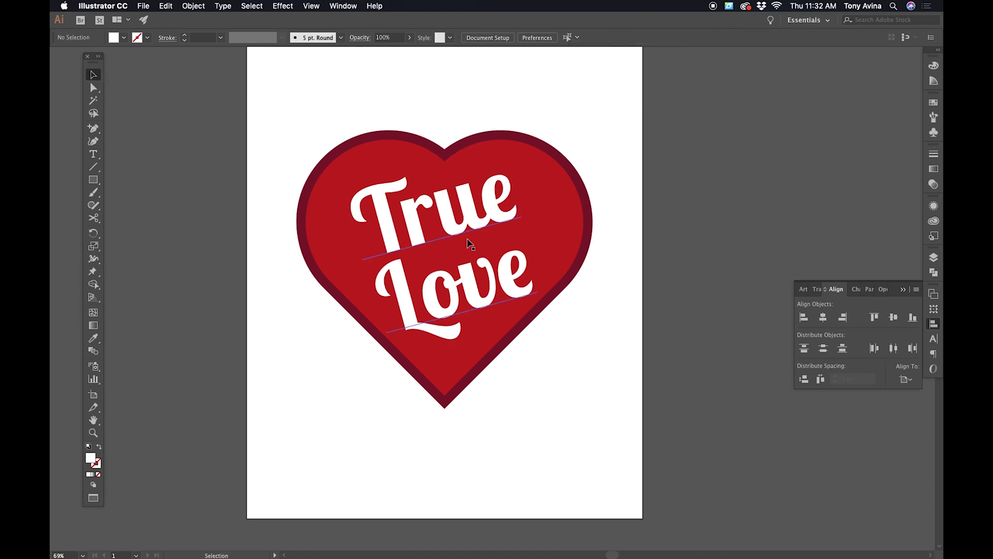
Try slanting the rotated "True Love" text to the right with the Shear tool
mouse_move(494, 296)
mouse_down()
mouse_move(482, 271)
mouse_move(501, 285)
mouse_move(492, 295)
mouse_up()
key(Right)
key(Right)
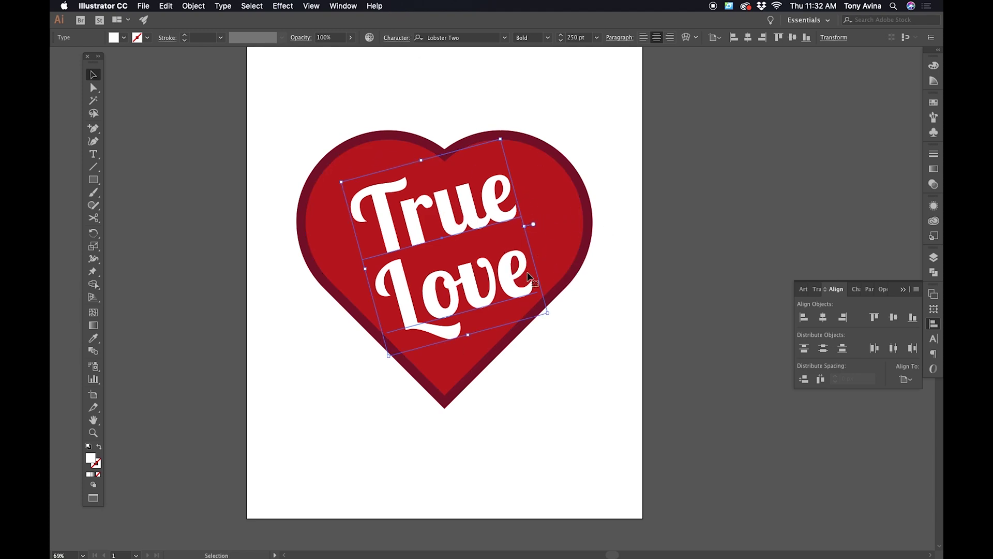
click(93, 232)
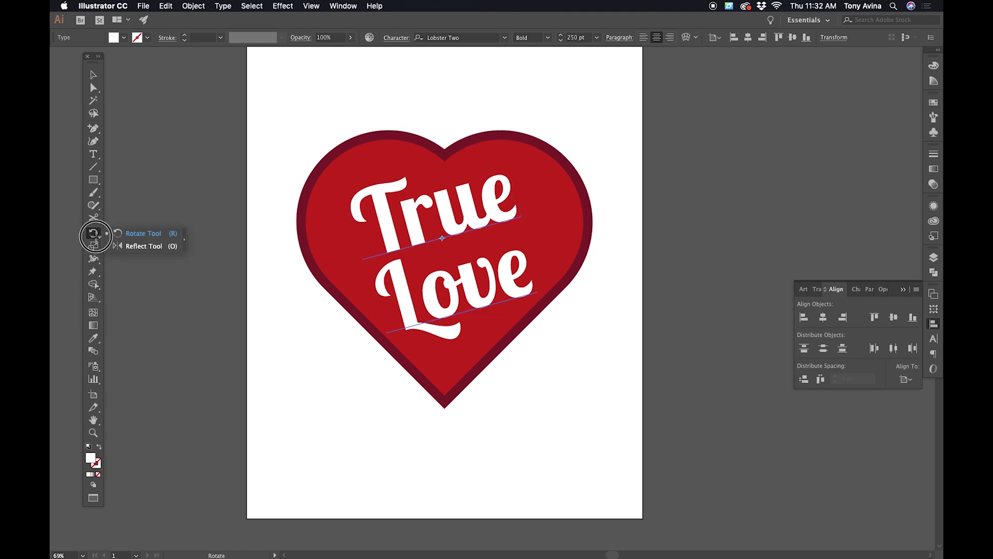
click(91, 248)
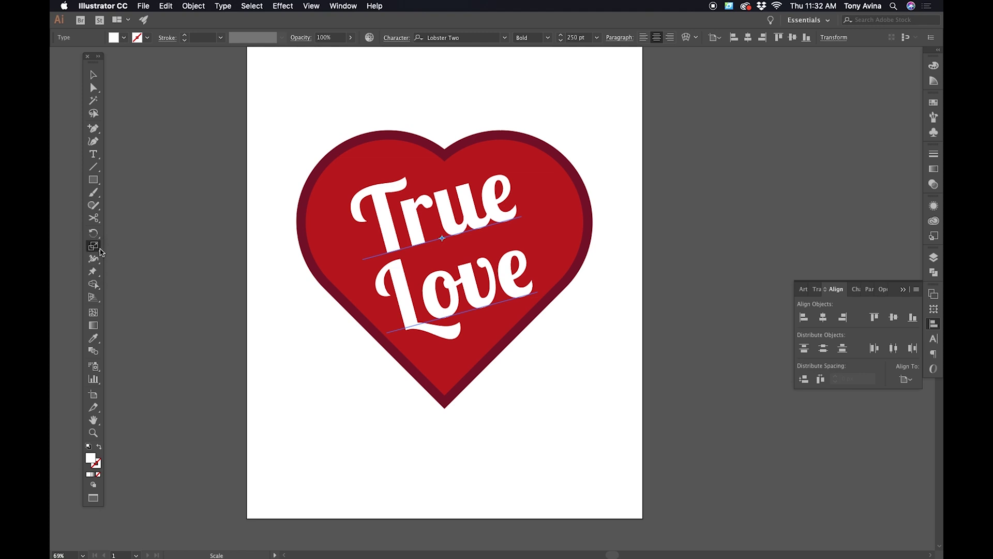
drag(95, 252, 119, 257)
drag(443, 112, 485, 116)
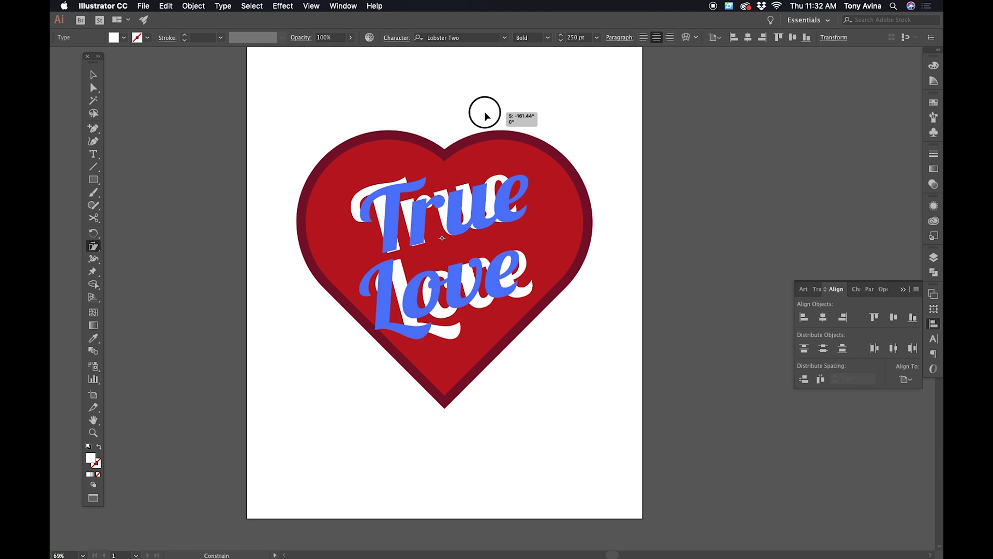
drag(485, 116, 485, 113)
click(93, 75)
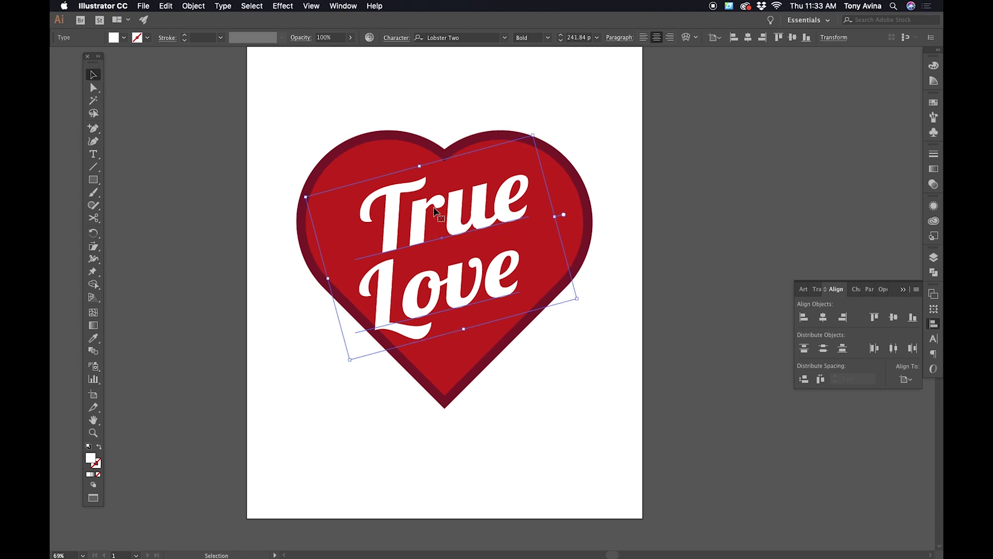
key(a)
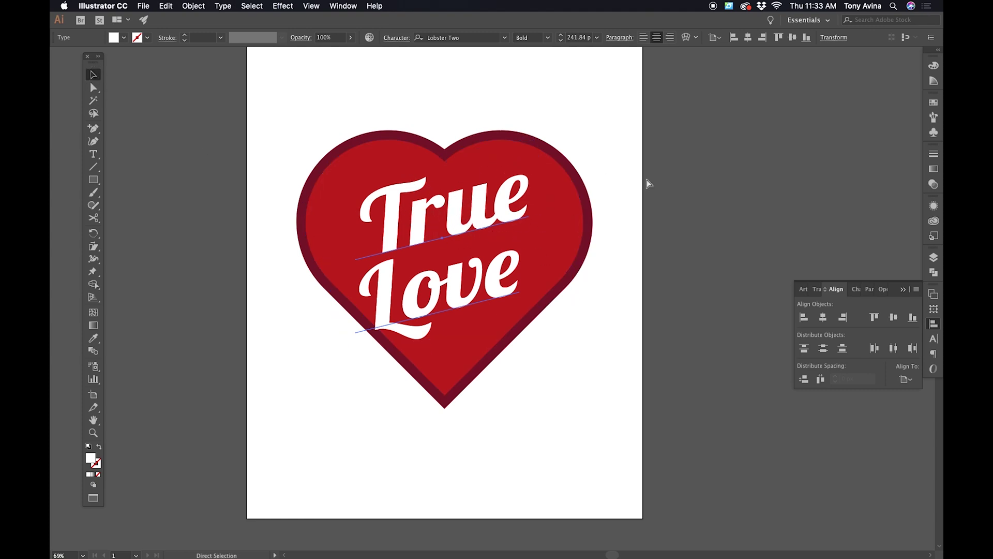
Undo the text's shear and rotation, then redo only the rotation
key(super+z)
key(super+z)
click(619, 202)
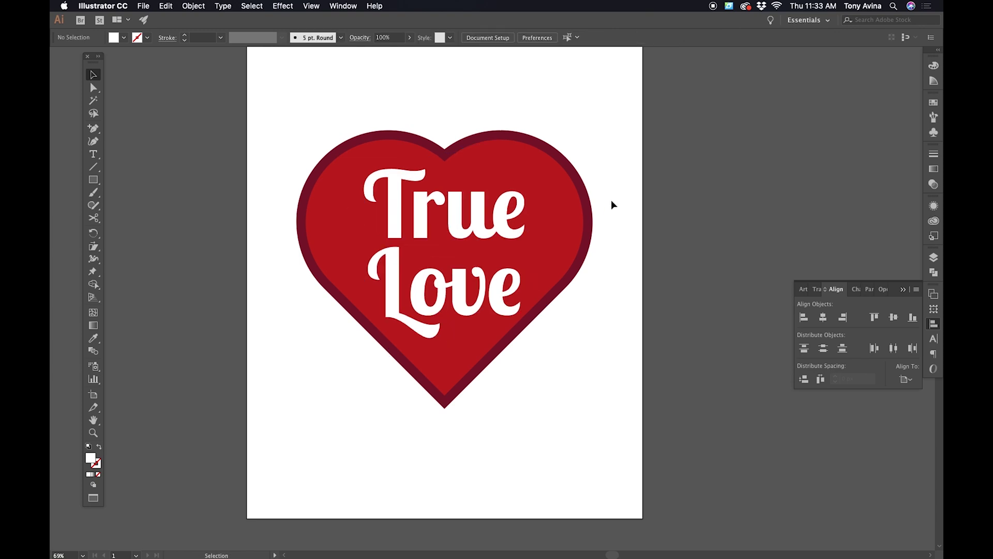
key(super+shift+z)
key(super+shift+z)
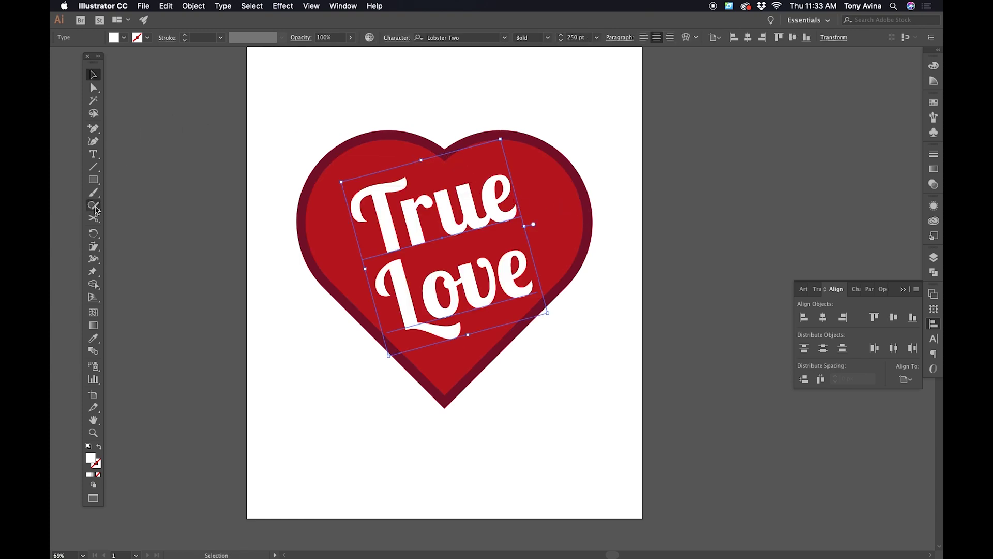
Shear the rotated "True Love" text so its letters lean to the right along the sloped baselines
click(93, 233)
click(92, 246)
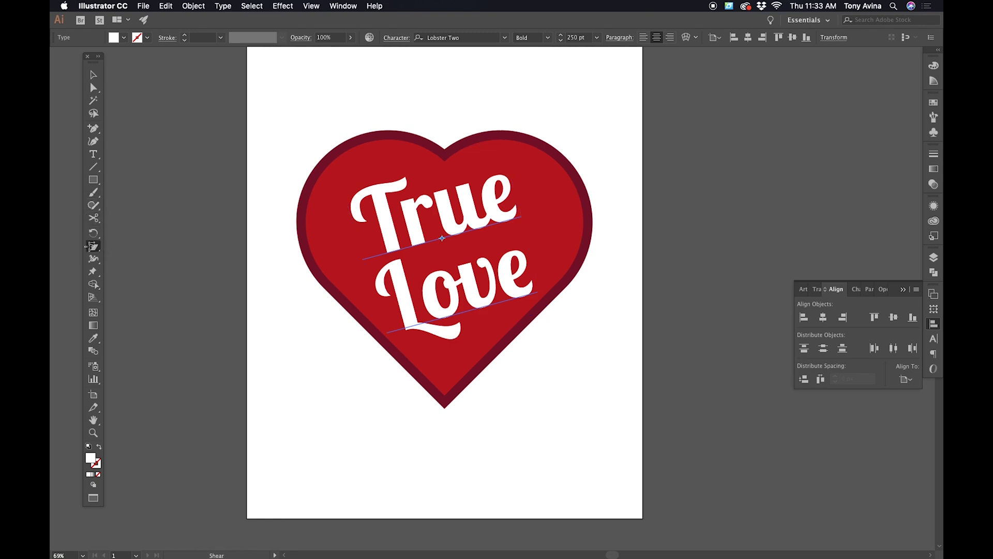
drag(446, 96, 483, 98)
drag(764, 134, 765, 136)
drag(455, 102, 465, 104)
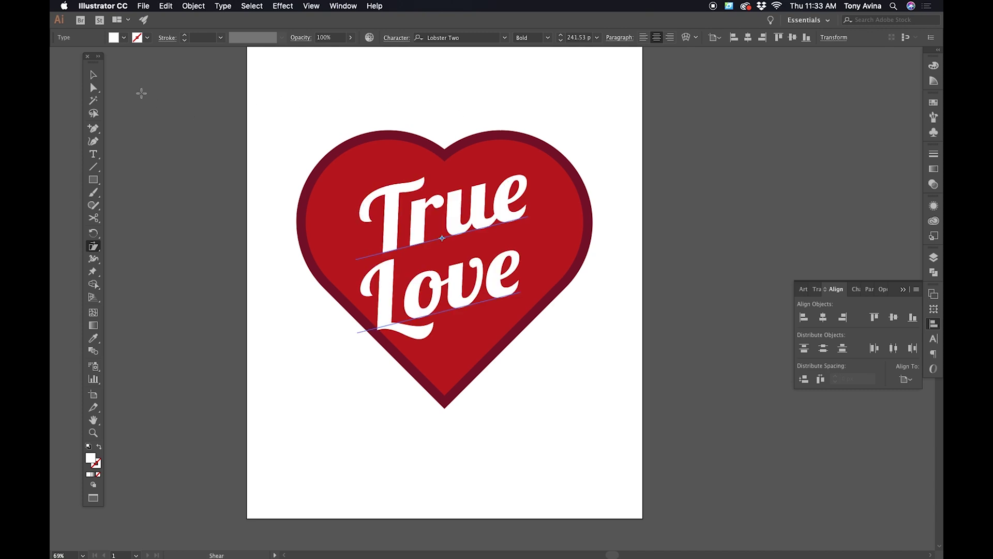
click(93, 74)
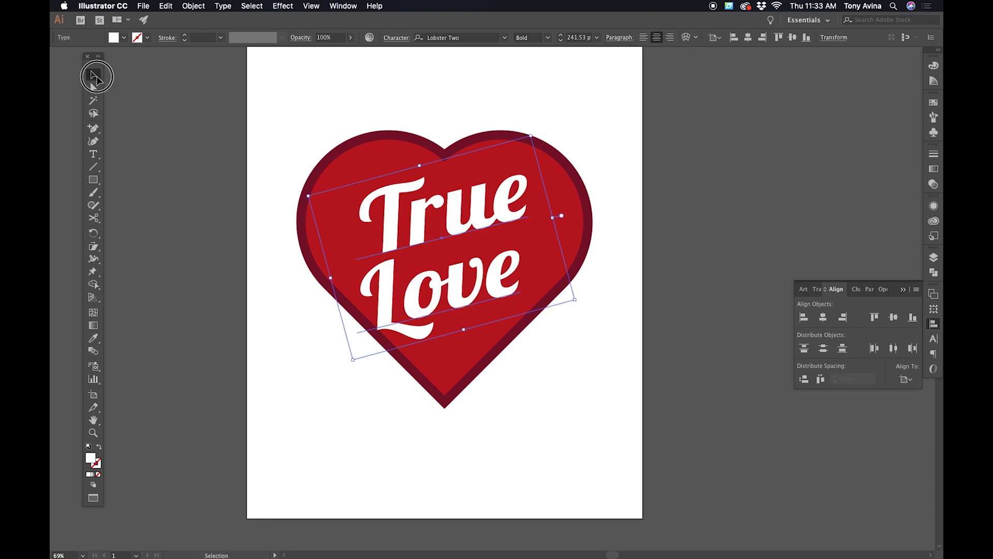
click(323, 112)
drag(459, 208, 462, 202)
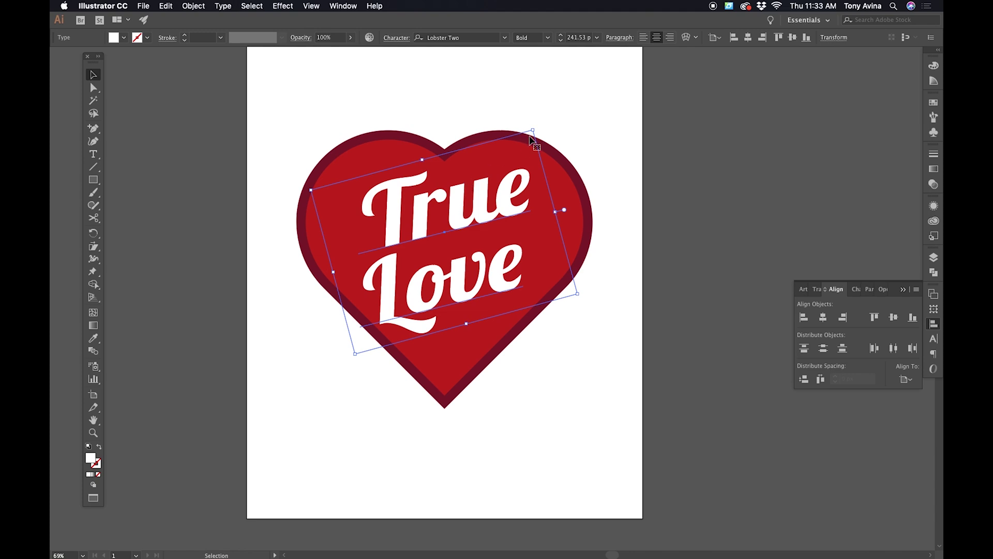
key(super+z)
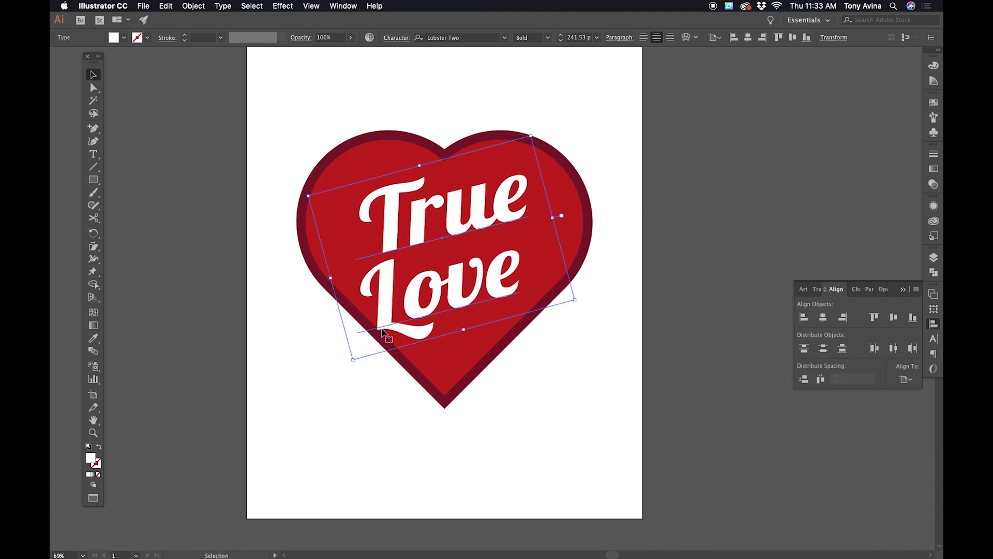
click(293, 350)
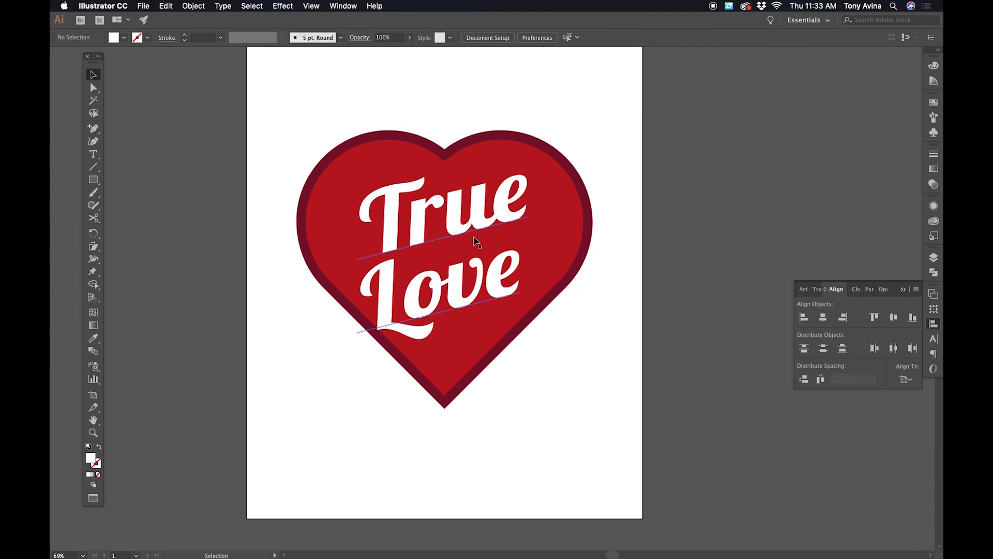
Move the sheared "True Love" text slightly up and right to center it visually in the heart
drag(474, 237, 476, 226)
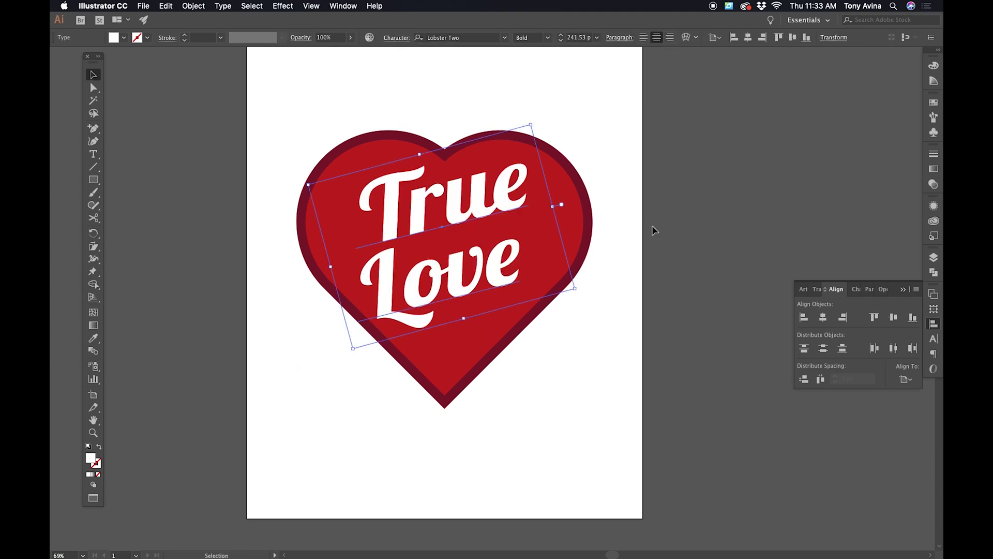
click(678, 228)
drag(672, 228, 754, 243)
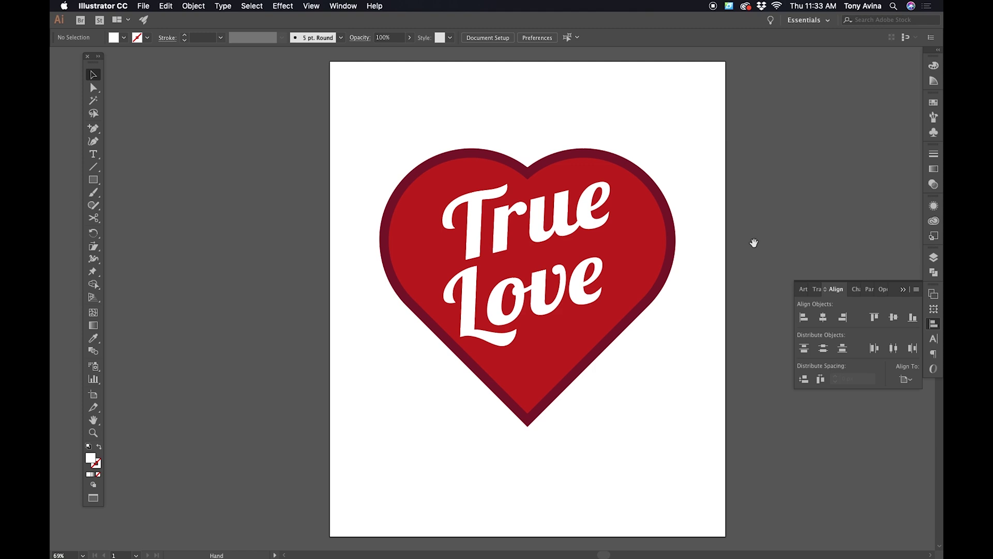
drag(599, 226, 600, 226)
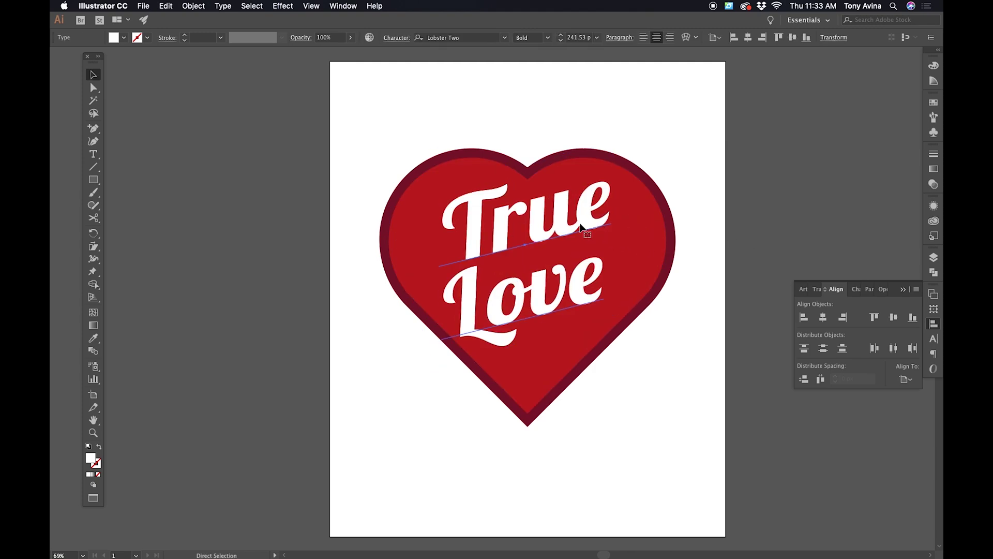
click(698, 242)
mouse_move(582, 222)
mouse_down()
mouse_move(591, 222)
mouse_move(578, 214)
mouse_up()
click(715, 149)
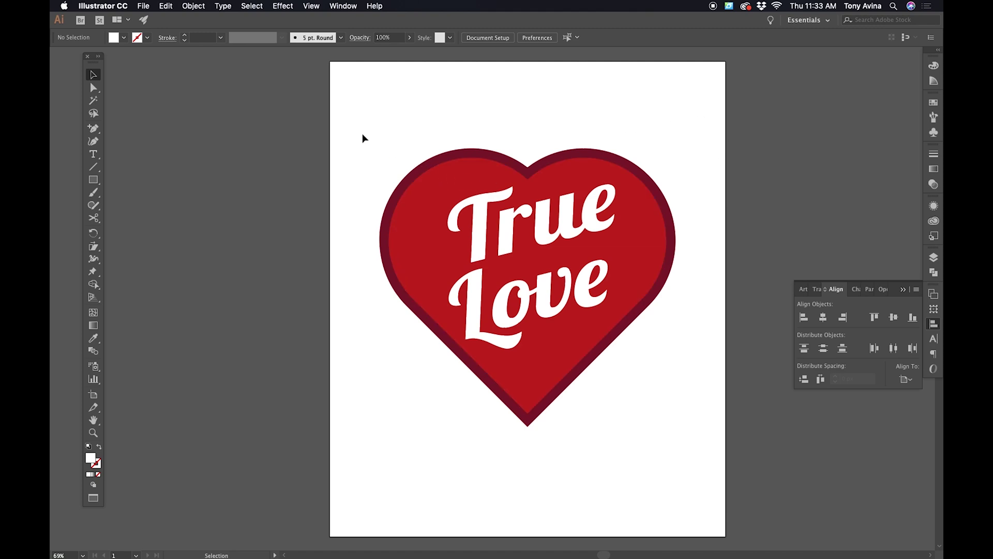
Select the heart together with the "True Love" text and group them
drag(350, 112, 642, 416)
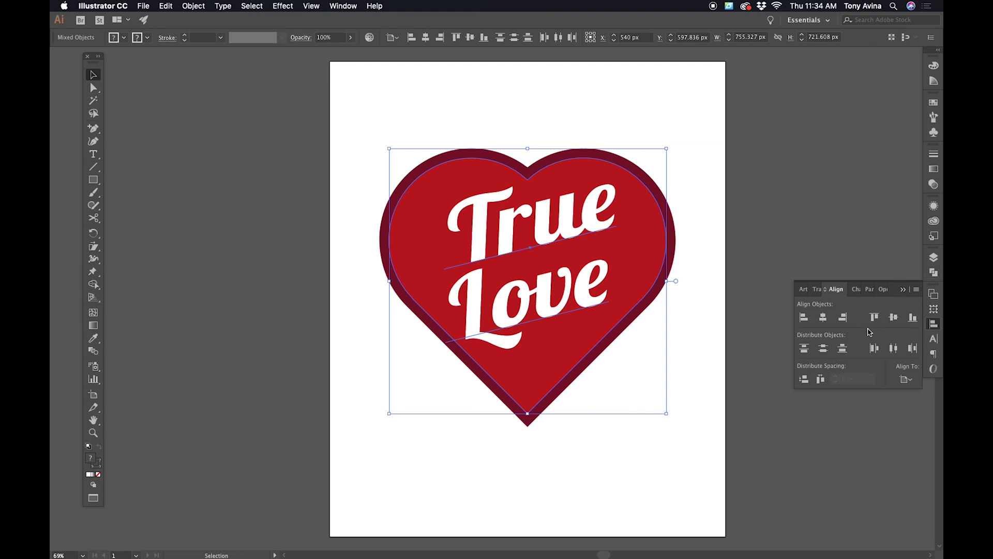
click(913, 384)
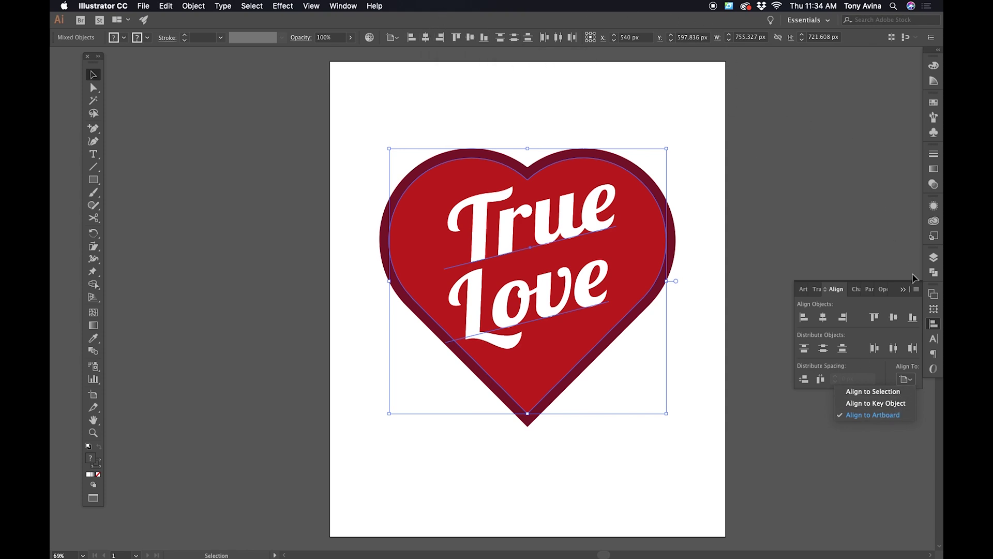
click(933, 326)
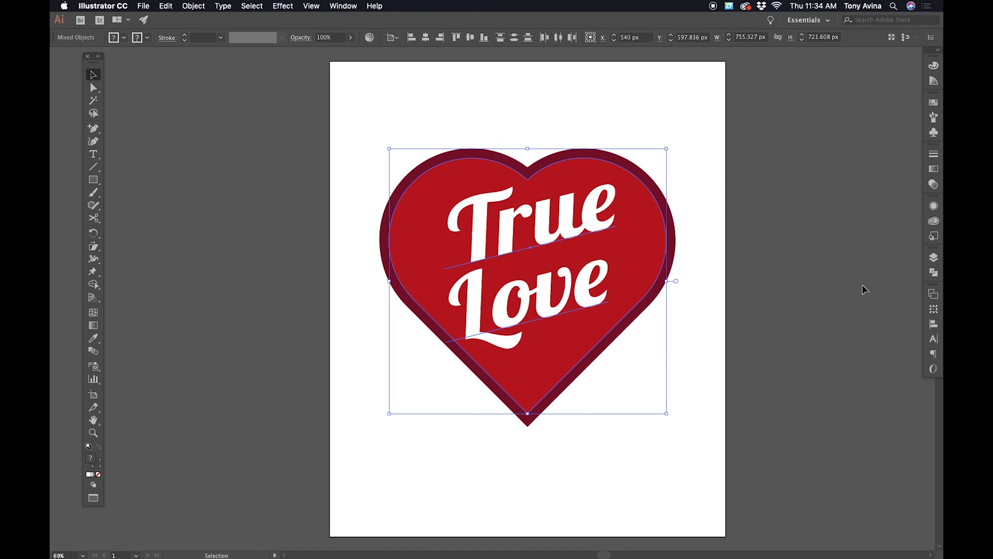
click(191, 7)
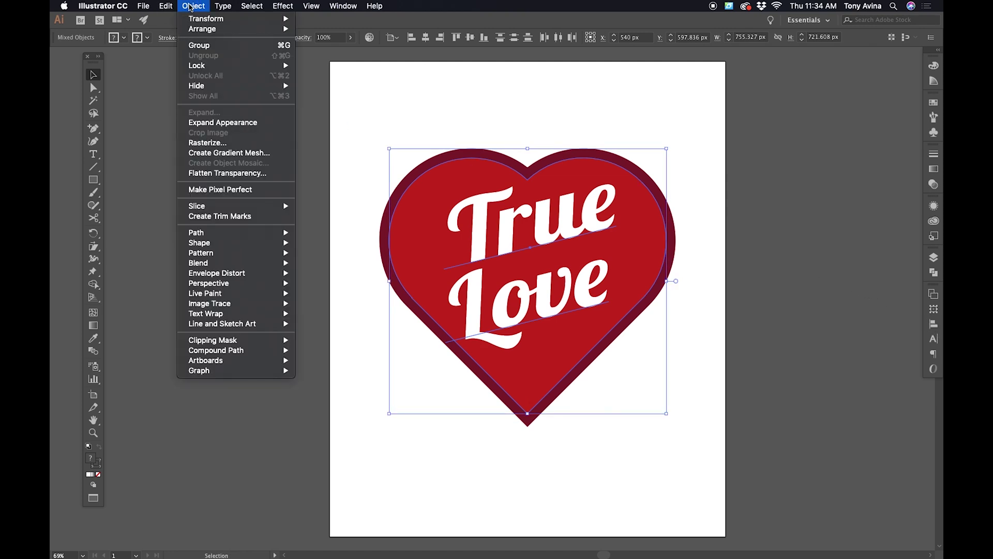
click(199, 45)
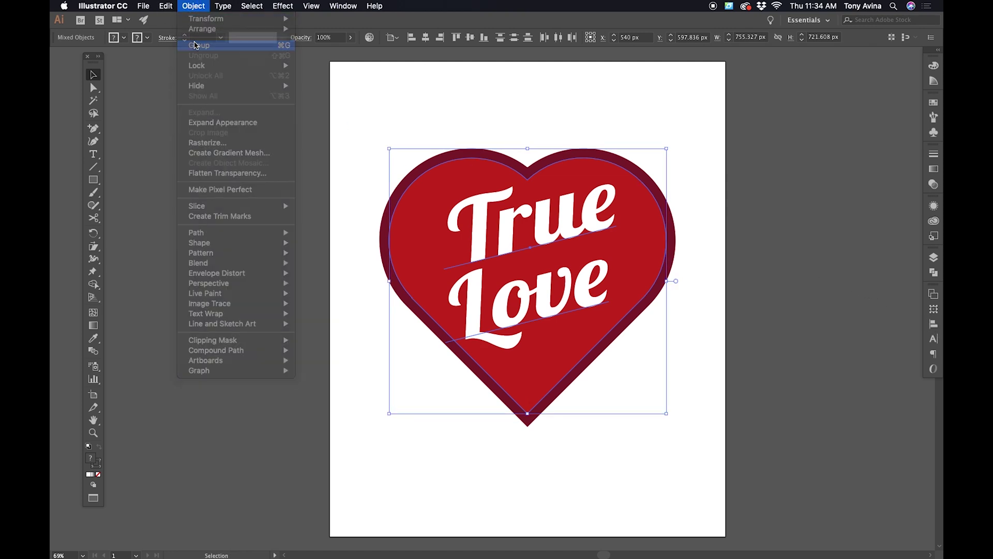
Move the grouped heart toward the artboard's right edge, then align it horizontally to the center of the artboard
click(505, 104)
drag(471, 172, 552, 168)
click(506, 101)
click(529, 195)
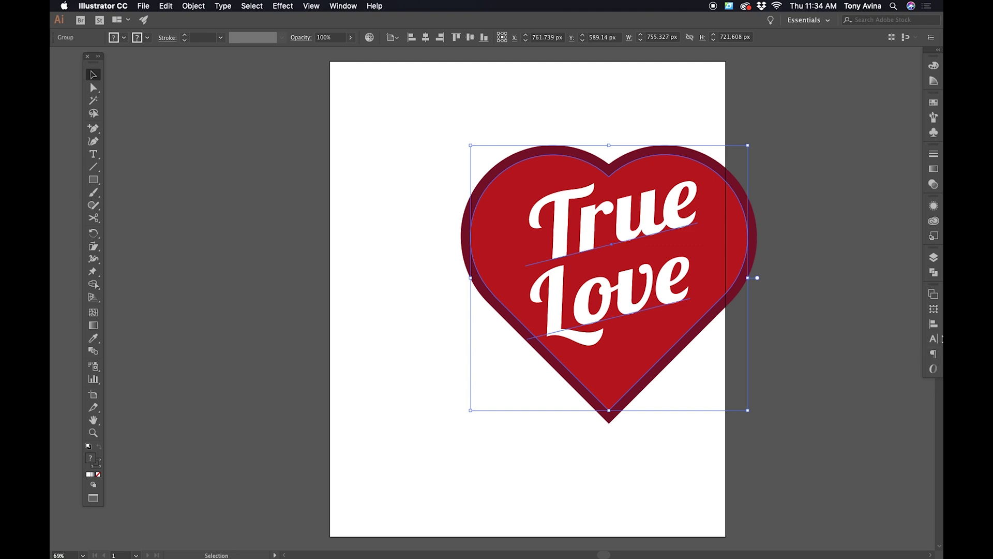
click(934, 323)
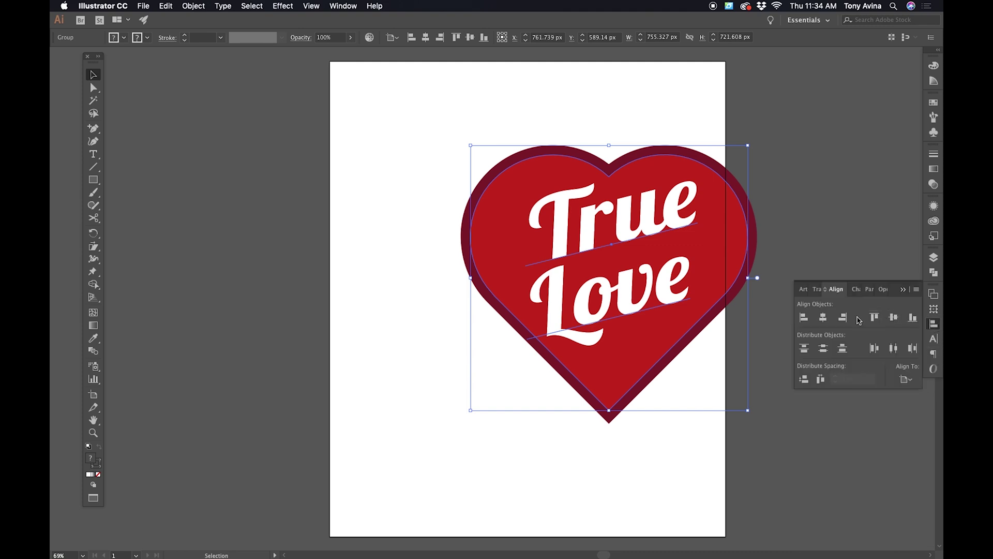
click(824, 317)
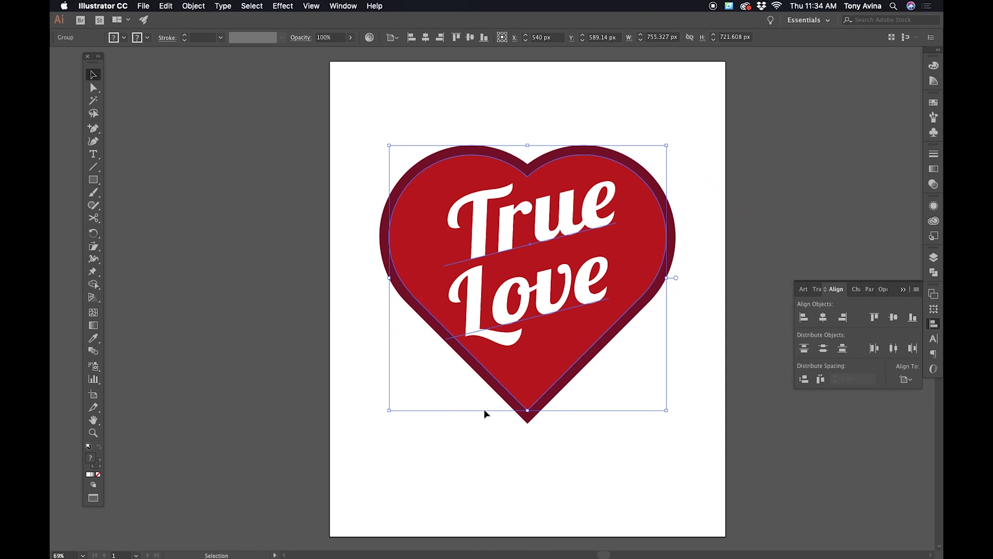
click(904, 378)
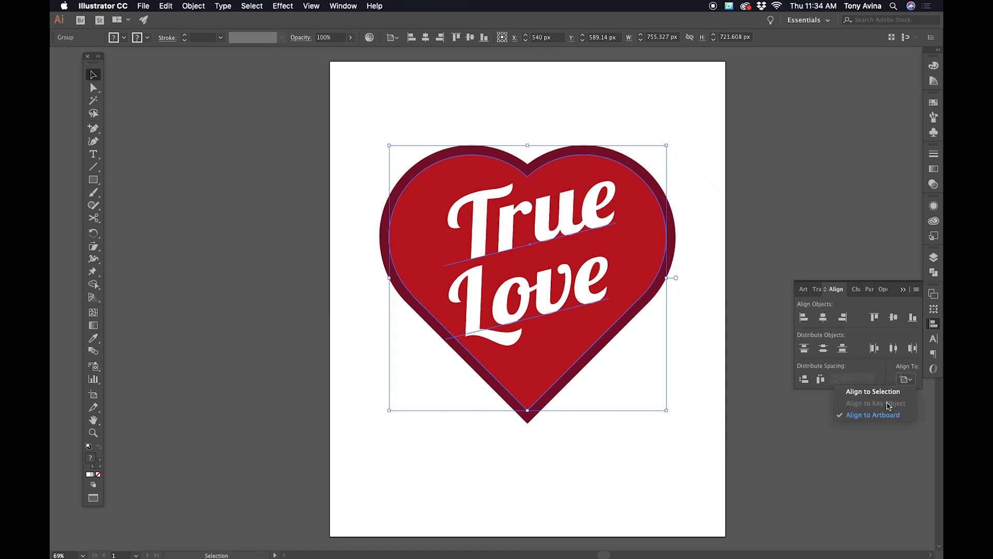
click(658, 451)
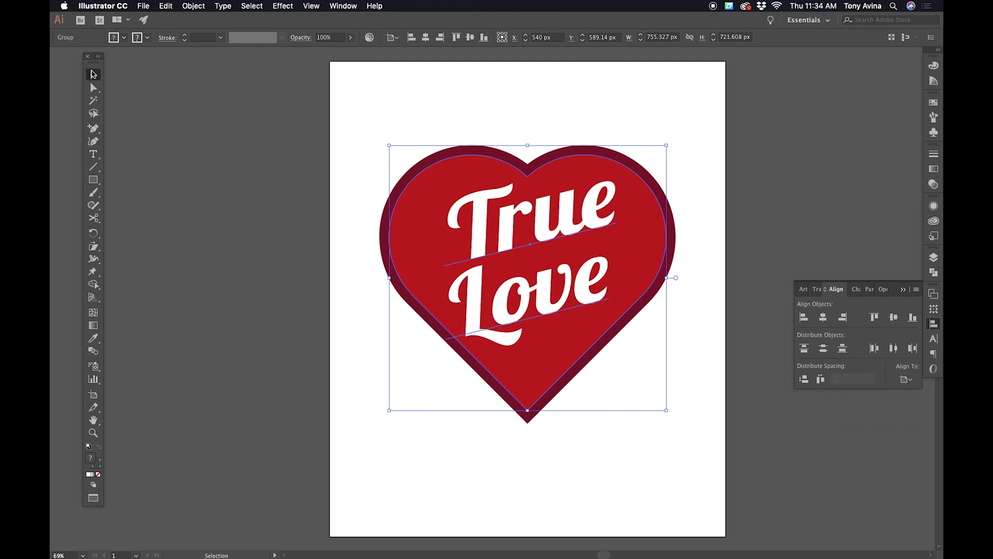
Move the grouped heart straight up to the upper part of the artboard
click(398, 112)
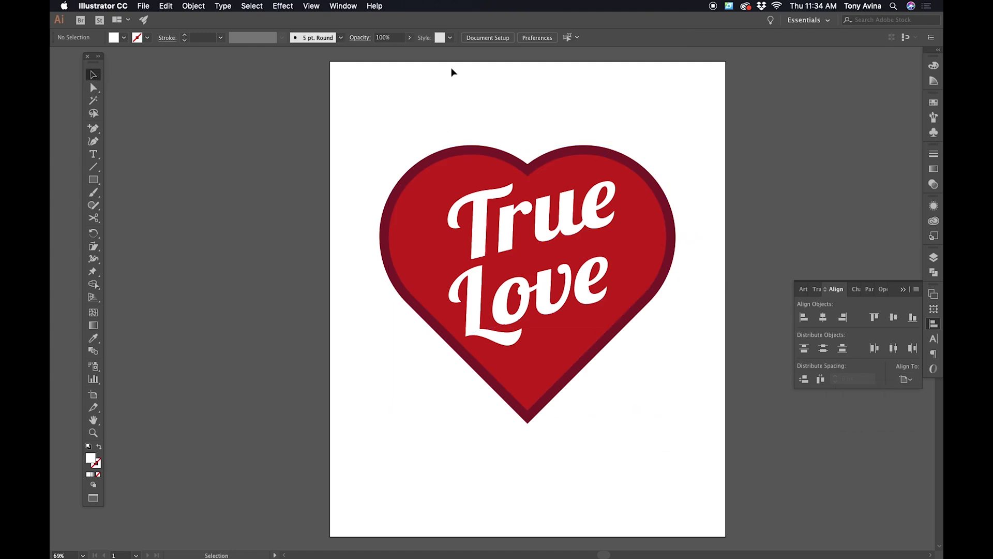
drag(371, 119, 638, 362)
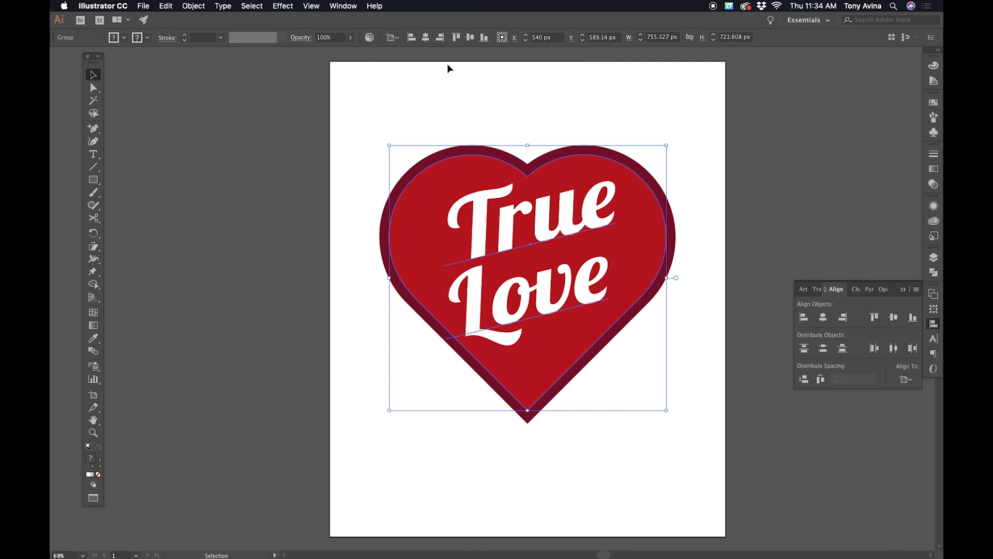
click(495, 87)
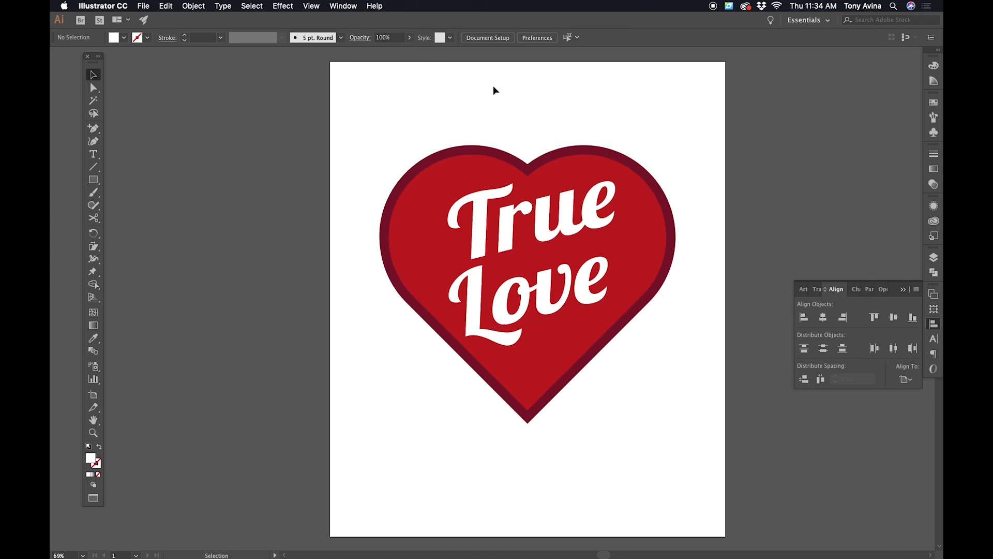
click(538, 190)
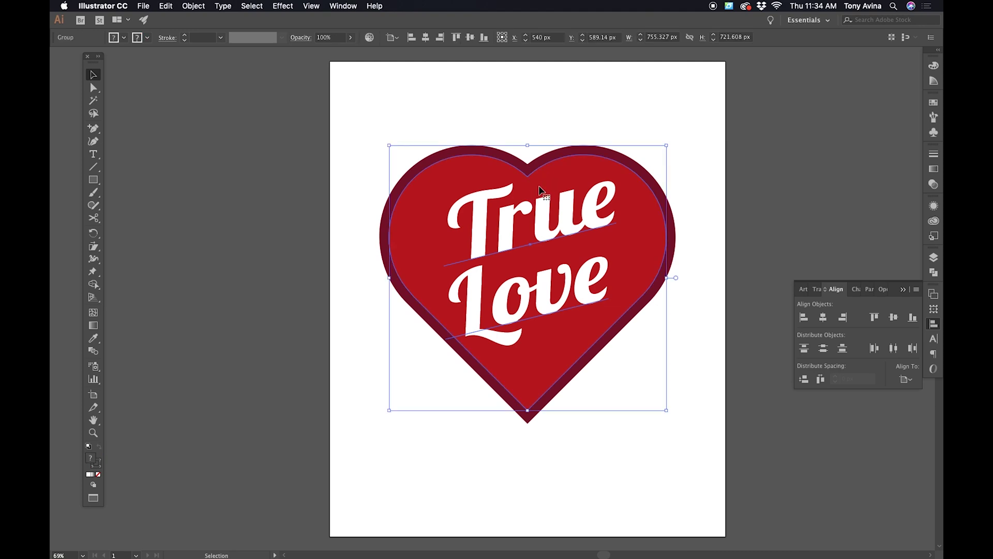
drag(539, 188, 552, 110)
click(764, 224)
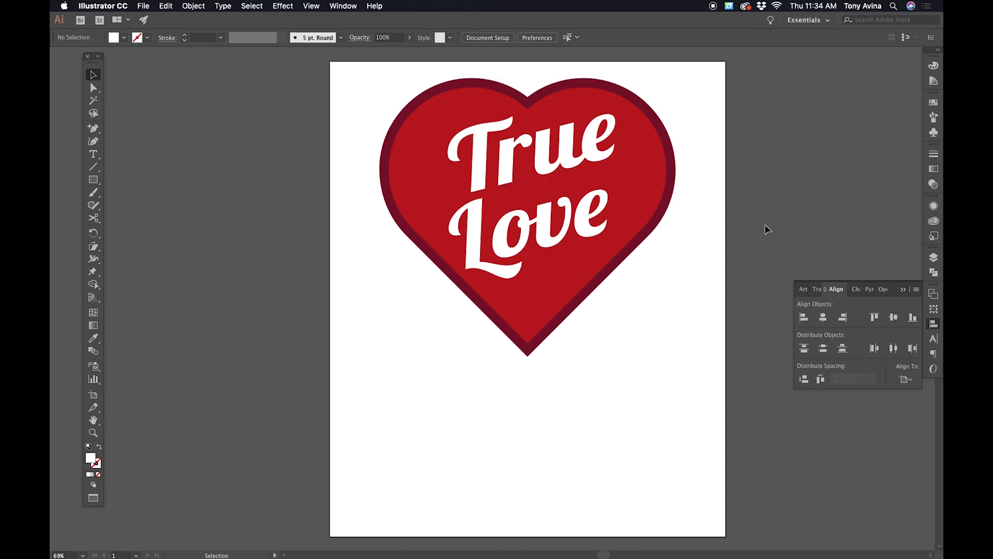
Try enlarging the grouped heart to nearly the full artboard width and moving it down
click(568, 243)
drag(667, 344, 725, 389)
drag(572, 207, 572, 295)
click(768, 156)
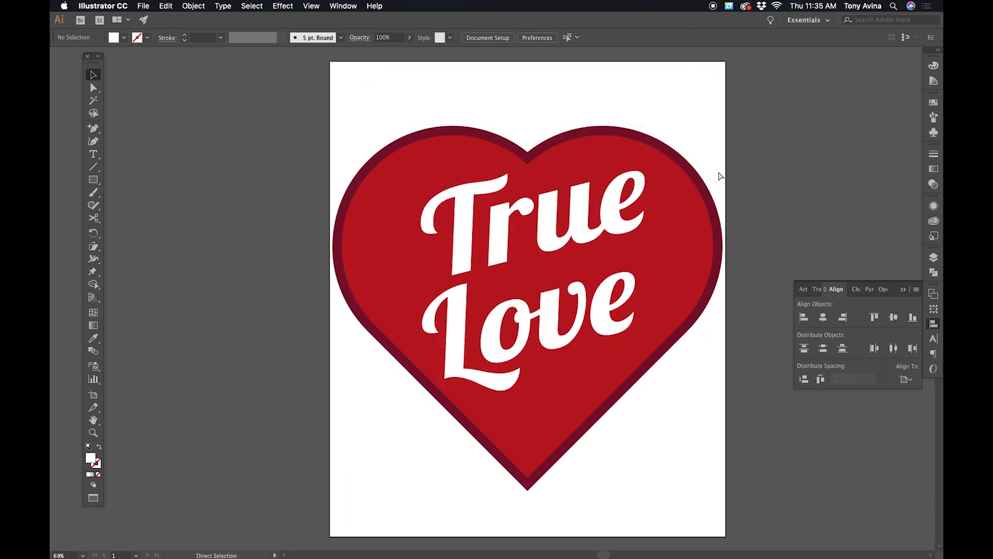
Undo the enlargement and downward move of the grouped heart
key(ctrl+z)
key(ctrl+z)
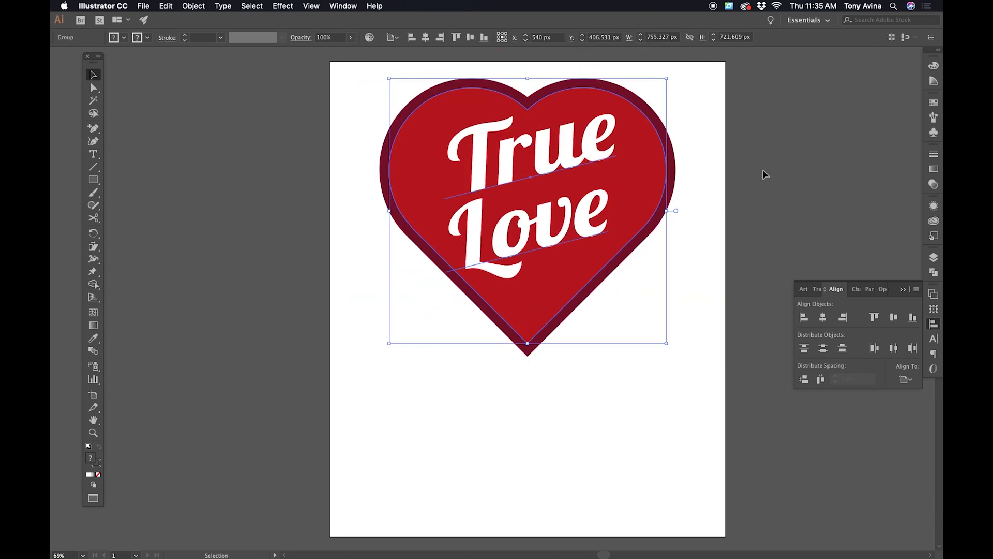
click(765, 174)
key(ctrl+z)
click(753, 173)
Add a second artboard beside the first one
scroll(673, 191, right, 5)
key(z)
drag(579, 189, 472, 190)
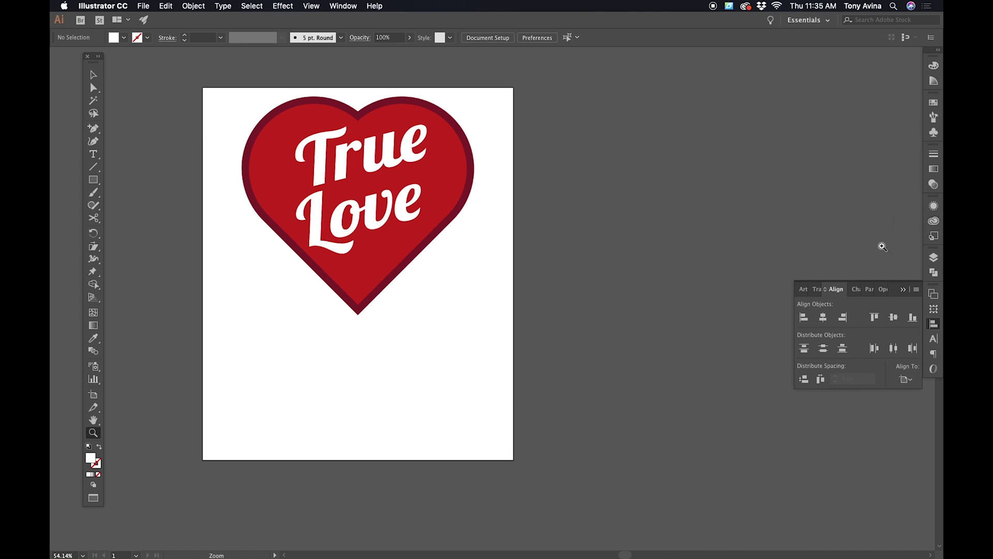
click(934, 325)
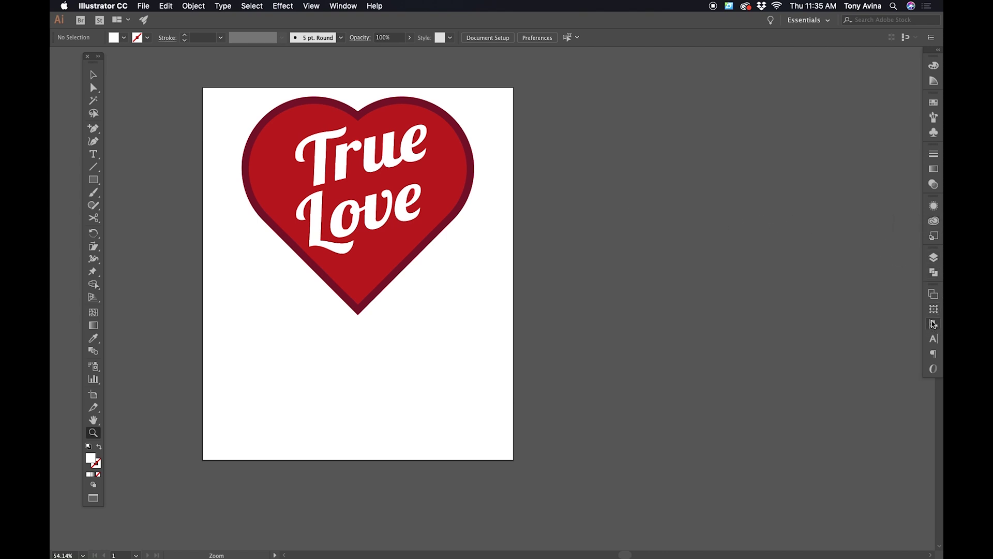
click(935, 295)
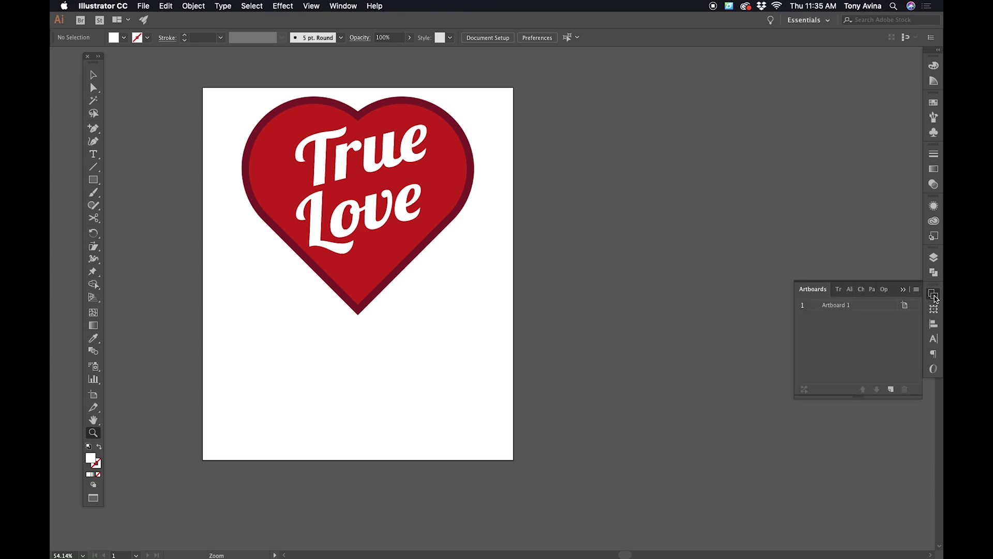
click(891, 389)
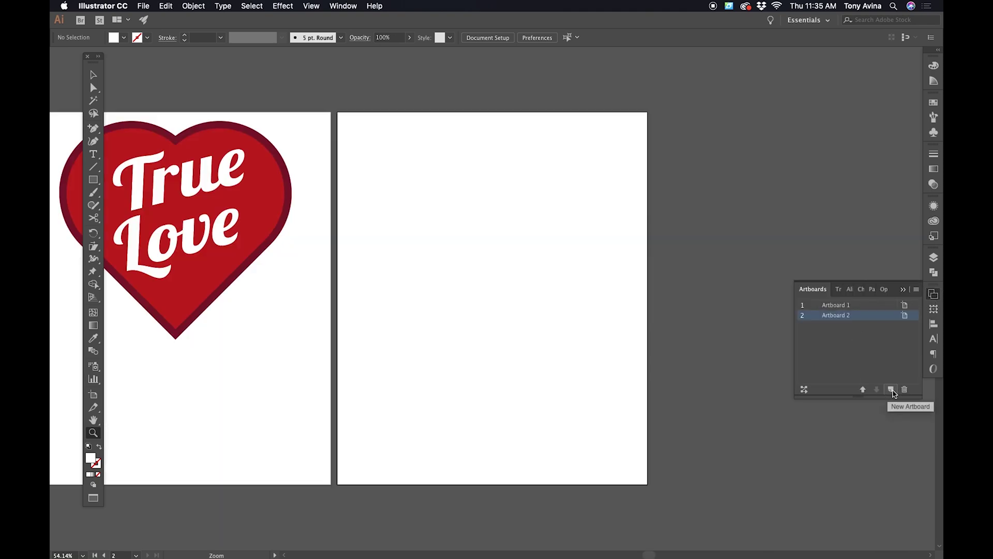
Try placing the grouped heart on the second artboard, undoing each attempt
key(v)
drag(310, 222, 620, 221)
key(super+z)
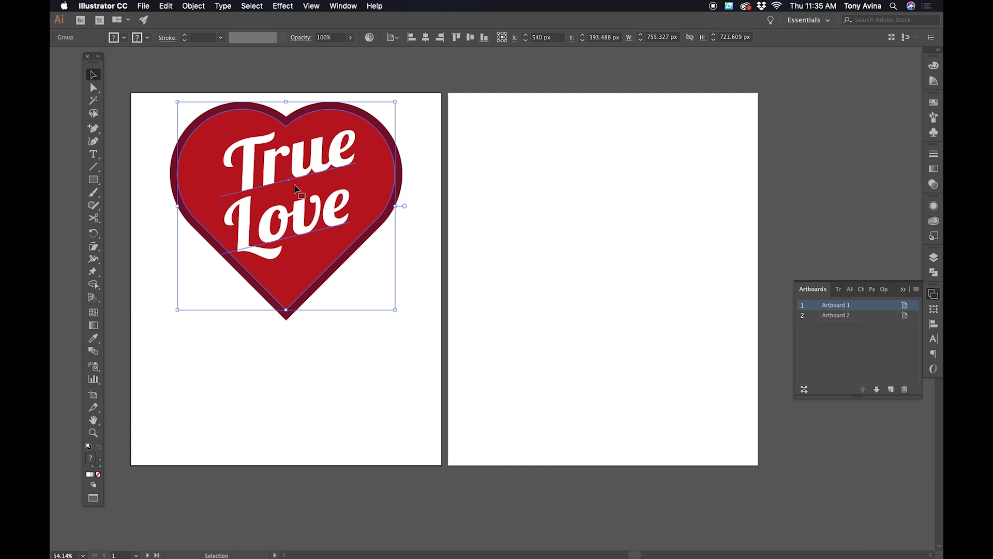
shift+click(361, 190)
drag(334, 217, 640, 216)
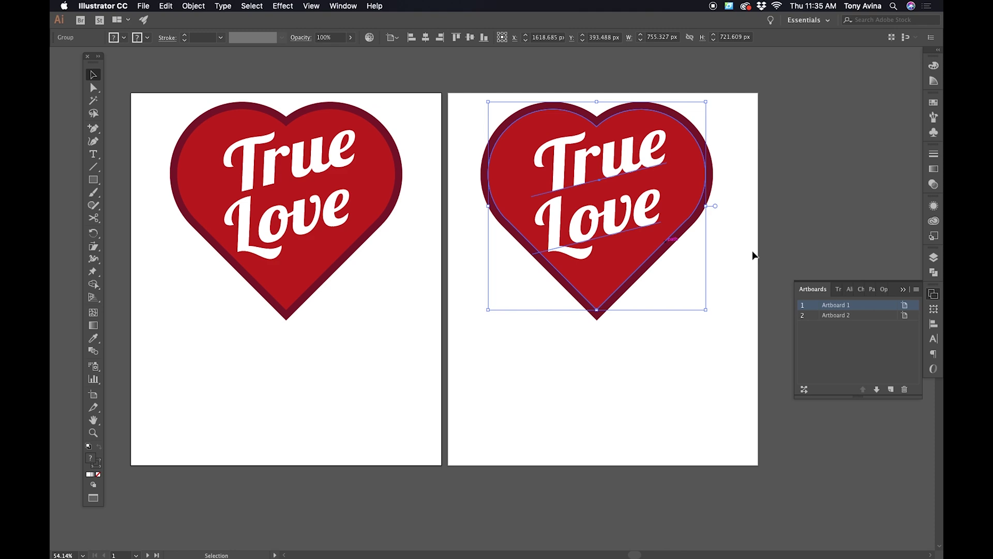
click(934, 326)
key(super+z)
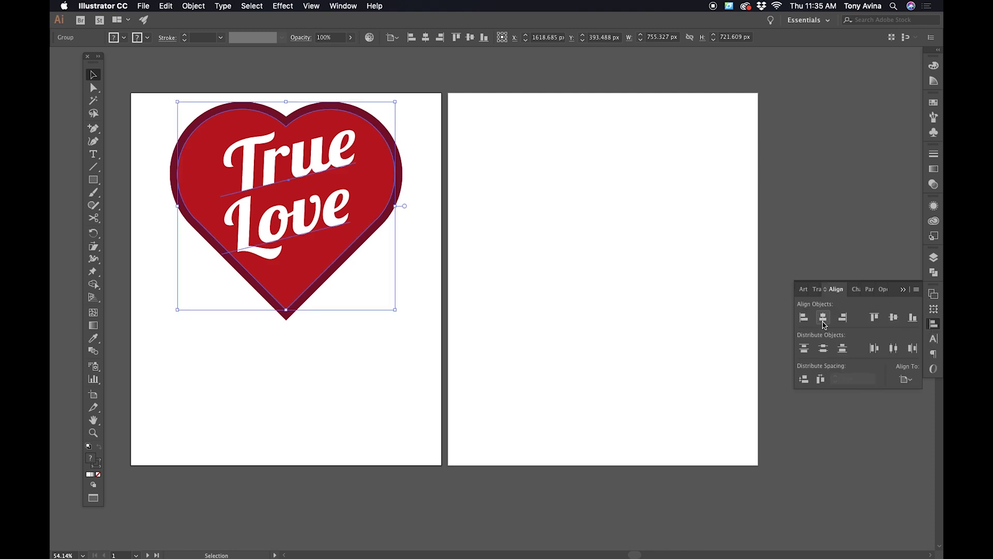
Duplicate the grouped heart onto the second artboard, horizontally centered and level with the original
drag(364, 194, 679, 196)
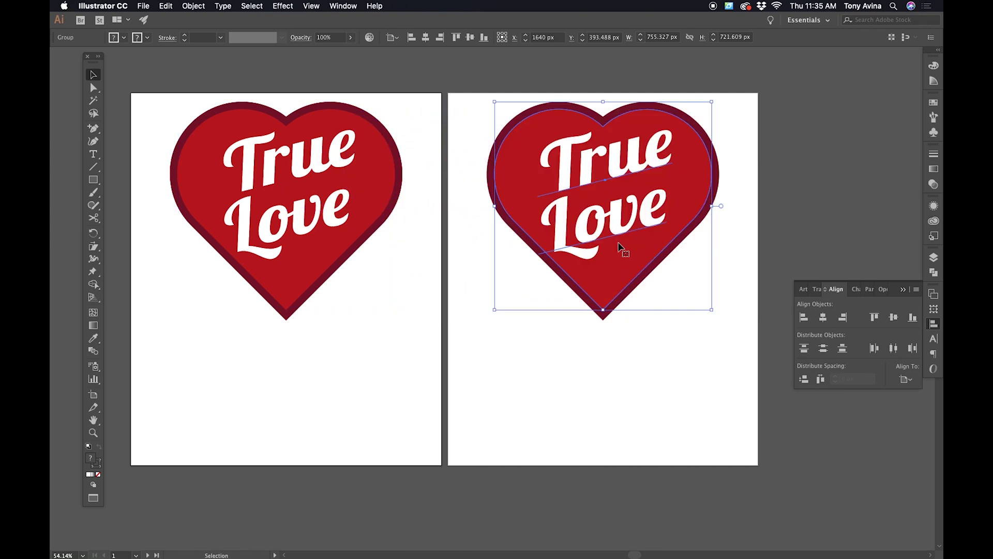
click(777, 206)
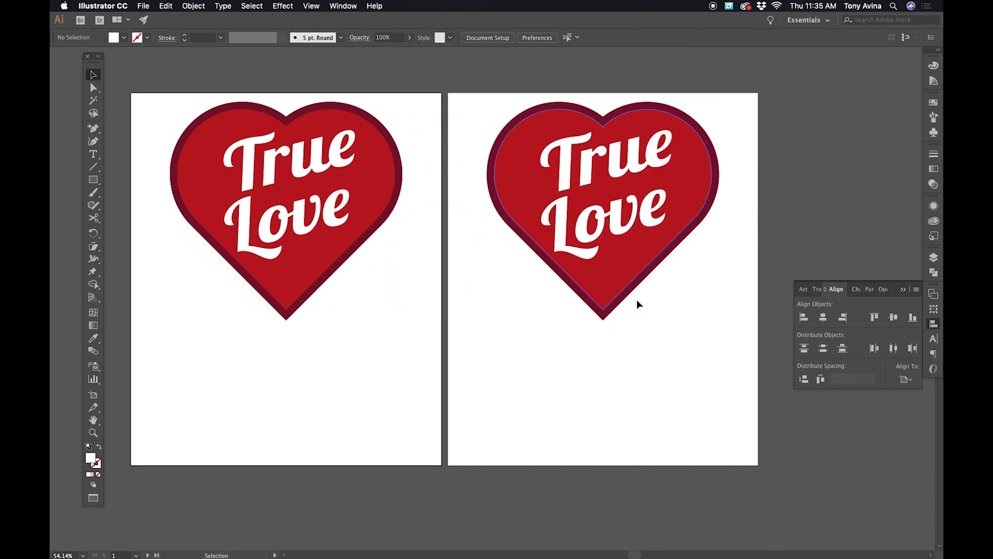
Delete the "True" line from the second heart's text and start a new line below "Love"
click(567, 188)
double_click(565, 175)
double_click(565, 175)
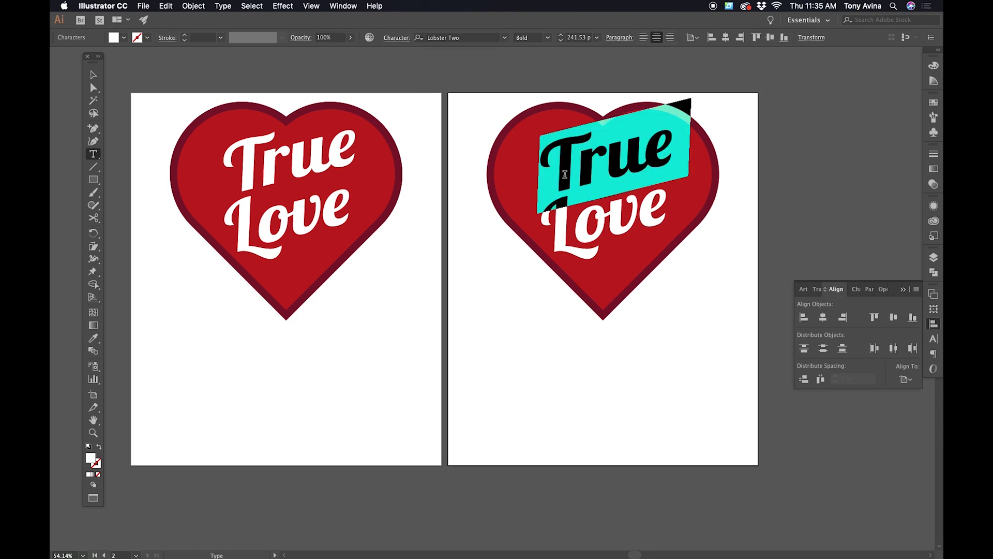
key(BackSpace)
key(Right)
key(Right)
key(Right)
key(Right)
key(Return)
text(s)
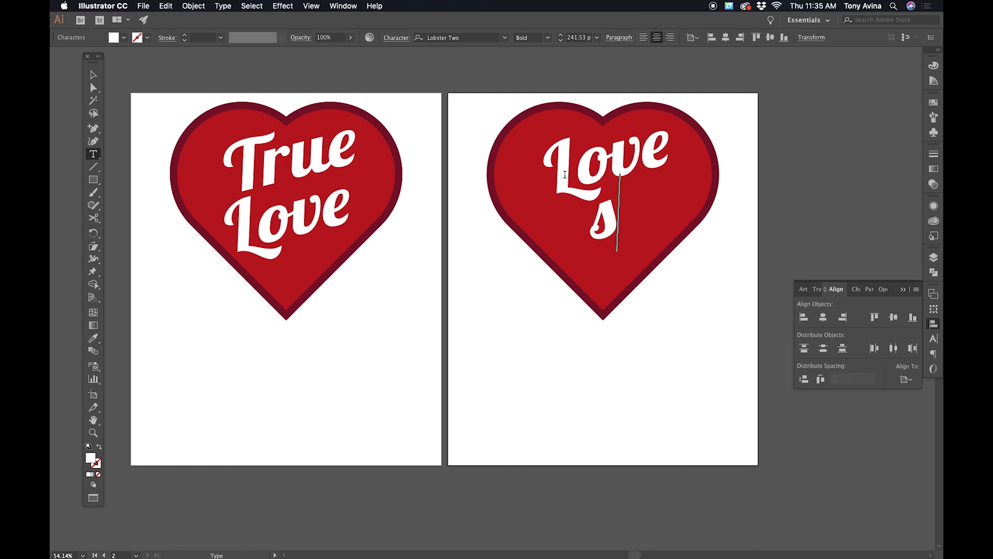
text(tin)
key(BackSpace)
key(BackSpace)
key(BackSpace)
key(BackSpace)
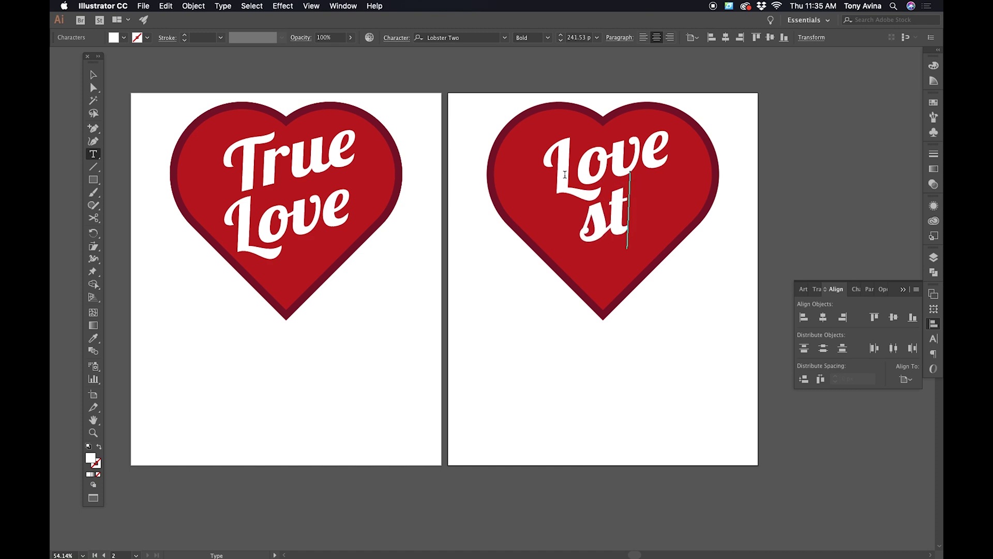
Enter "Sucks" as the second line of the second heart's text
text(S)
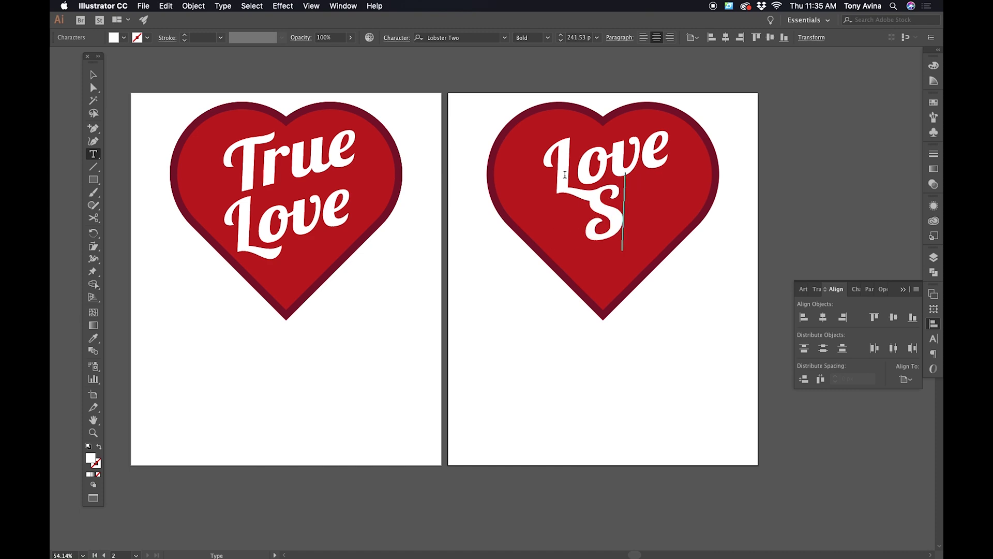
text(T)
key(BackSpace)
text(u)
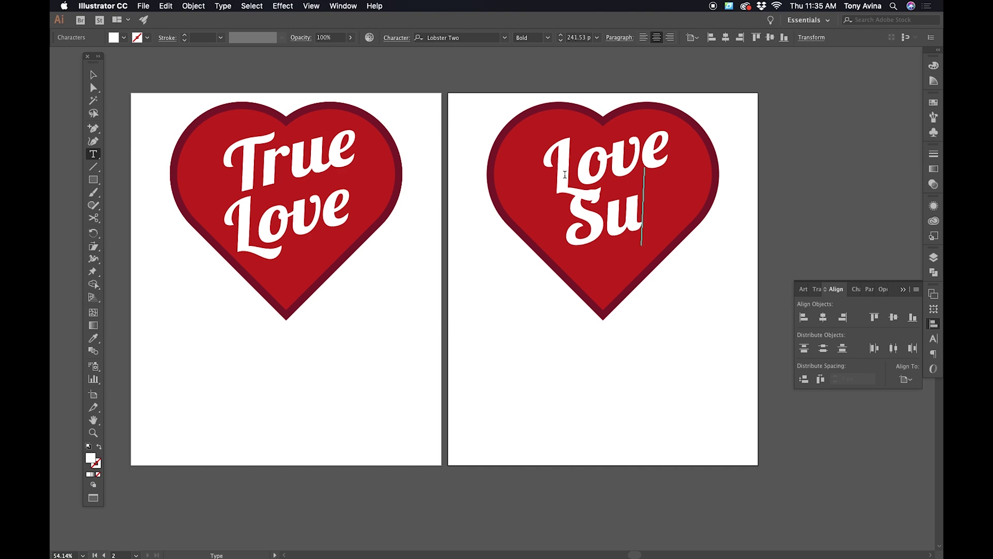
text(cks)
key(Escape)
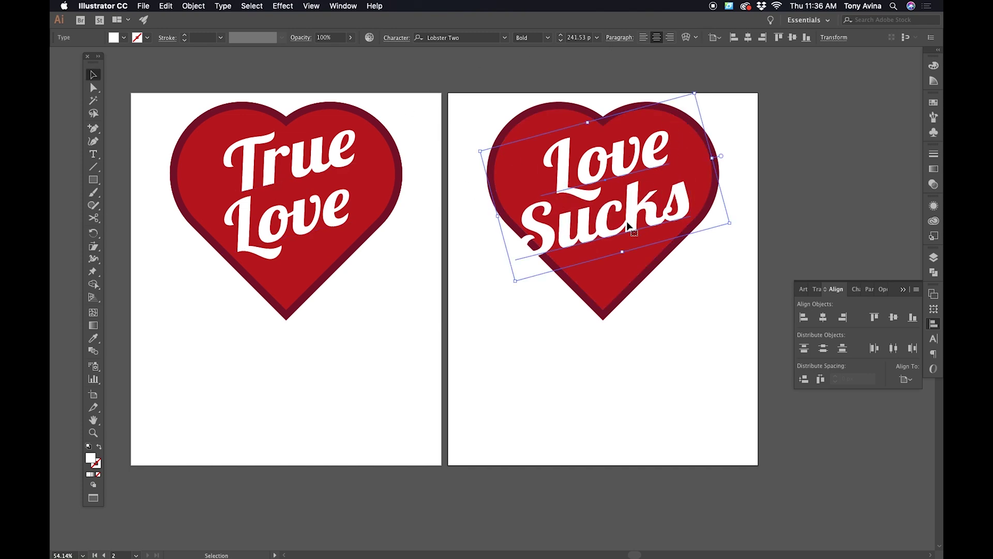
Scale the "Love Sucks" text down to about 216 pt and nudge it up to fit inside the heart
drag(696, 94, 686, 103)
drag(652, 163, 651, 157)
click(769, 147)
Try to ungroup the "Love Sucks" text from the second heart
click(645, 177)
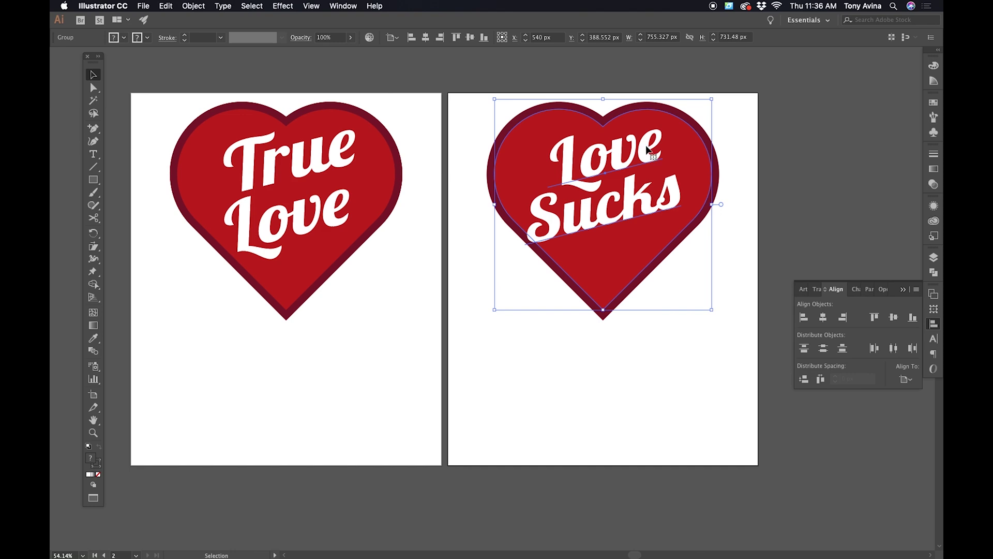
click(873, 160)
drag(654, 160, 621, 163)
click(754, 160)
key(a)
click(547, 164)
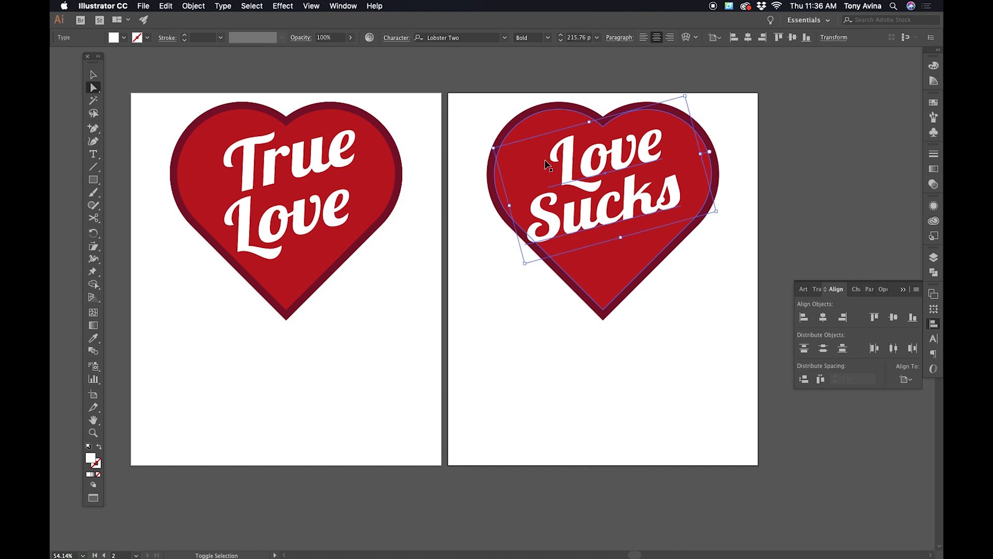
click(193, 6)
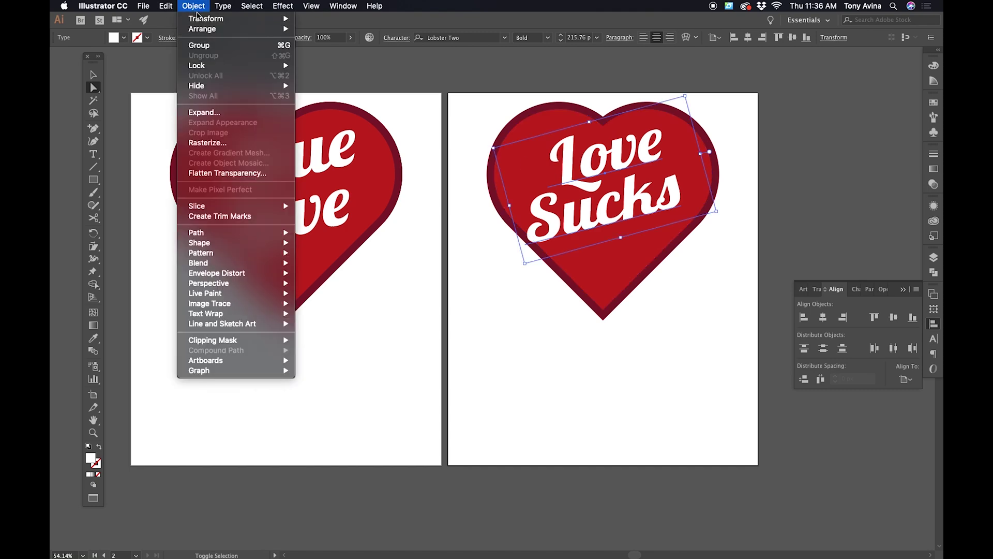
click(201, 50)
click(509, 184)
click(455, 184)
click(322, 166)
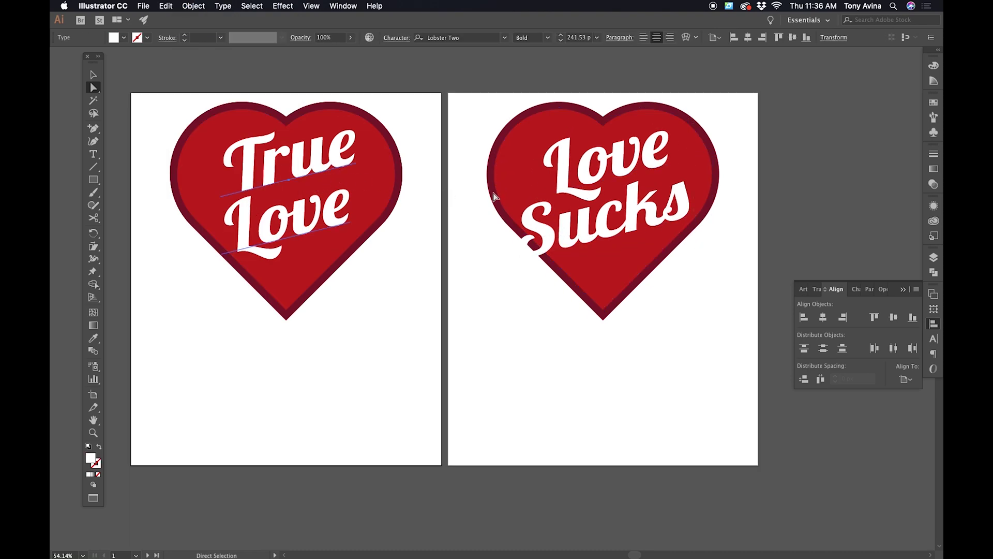
Select the second heart together with its lettering and try to ungroup them
click(517, 249)
click(474, 144)
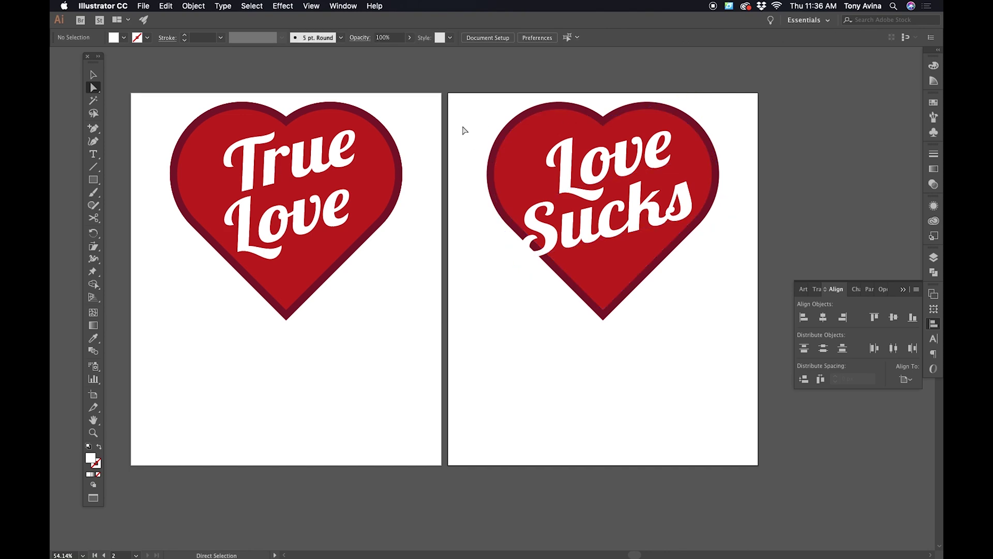
drag(714, 305, 492, 98)
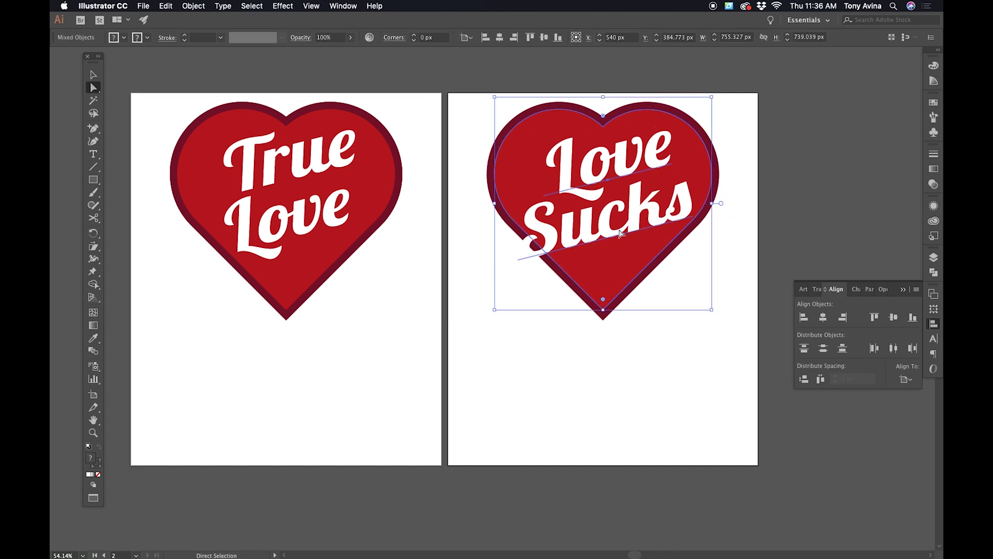
click(185, 6)
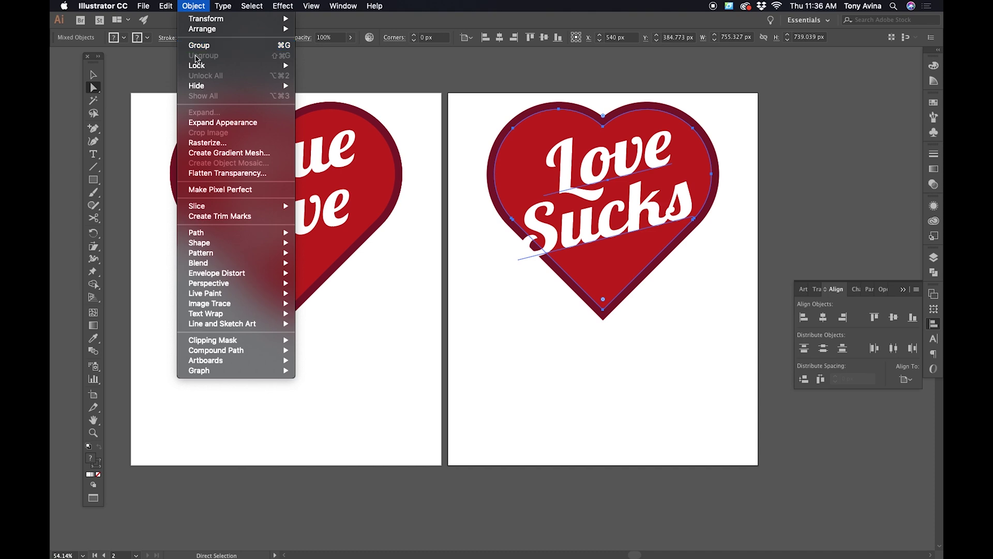
click(506, 104)
Scale the "Love Sucks" text down to about 203 pt and nudge it up so it fits inside the heart
click(636, 163)
key(v)
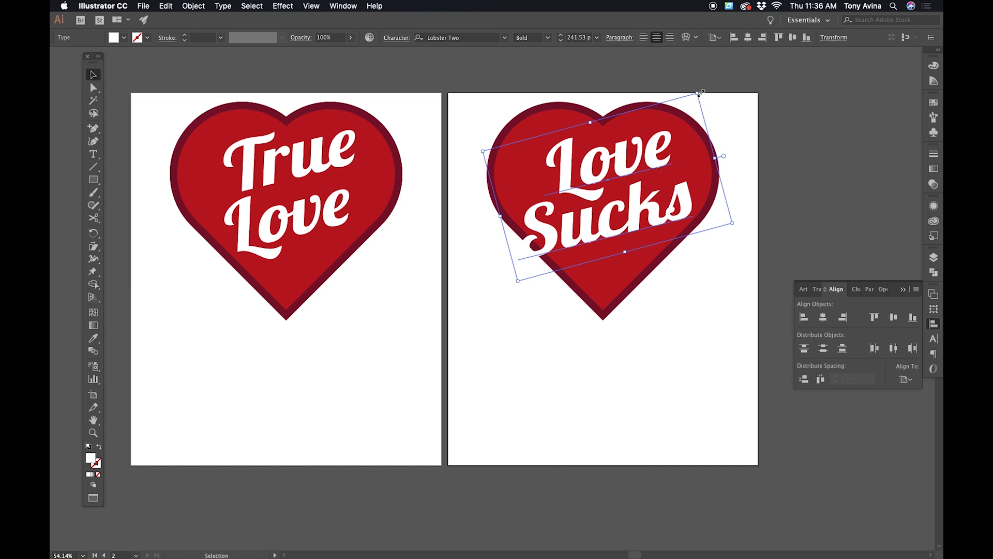
drag(699, 95, 683, 99)
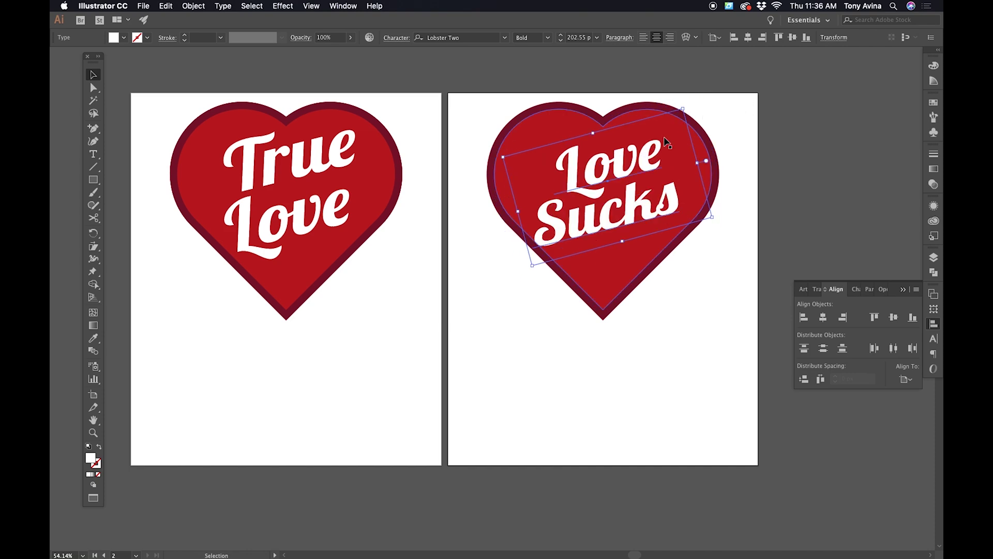
click(748, 126)
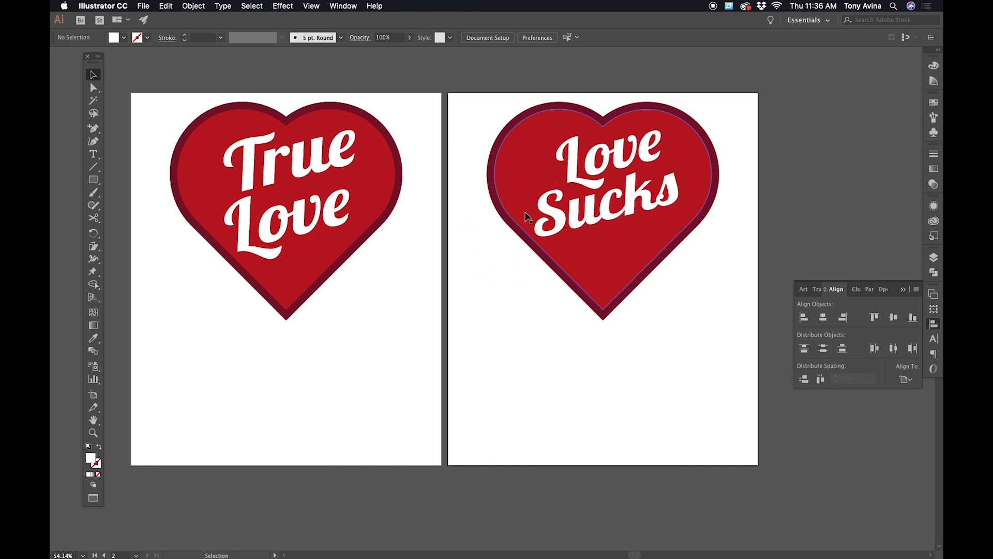
click(172, 110)
drag(172, 111, 754, 363)
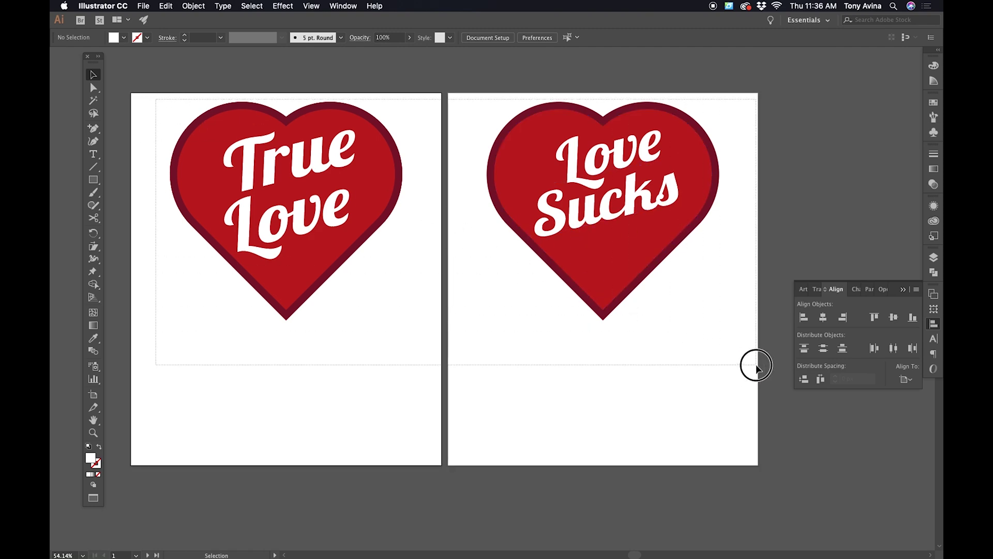
click(694, 386)
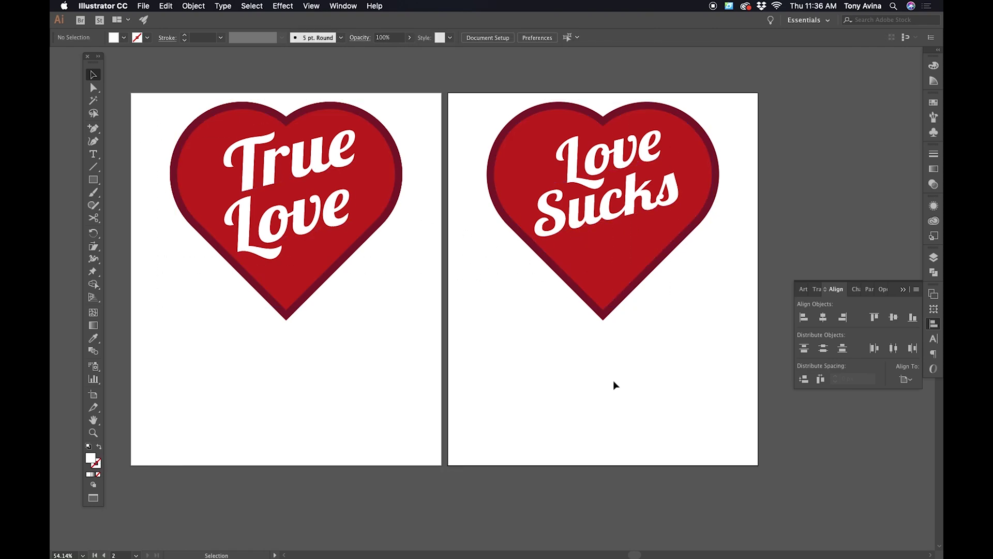
Export both artboards as separate PNG files named Hearts in the Tutorial folder, at 300 ppi with no anti-aliasing and a transparent background
click(144, 6)
click(274, 192)
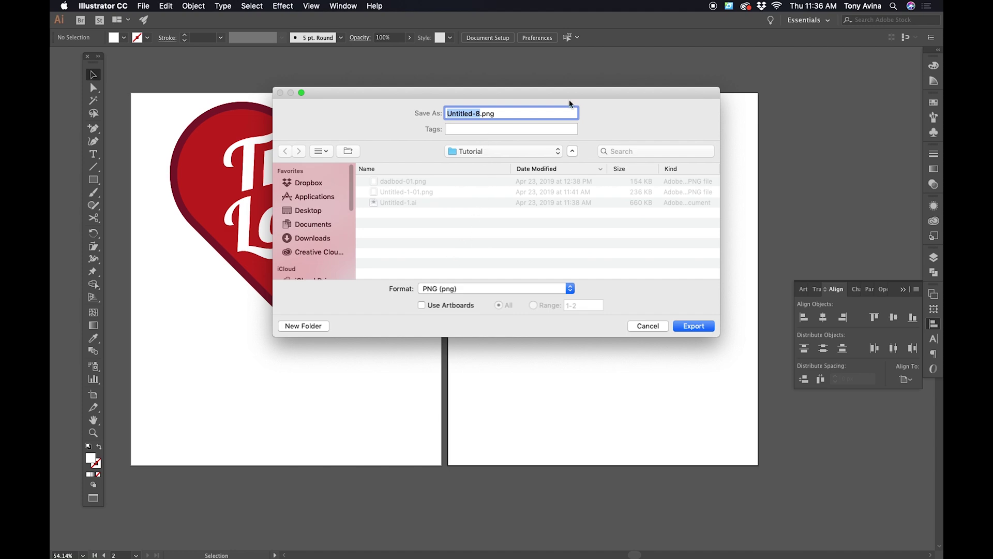
text(Hearts)
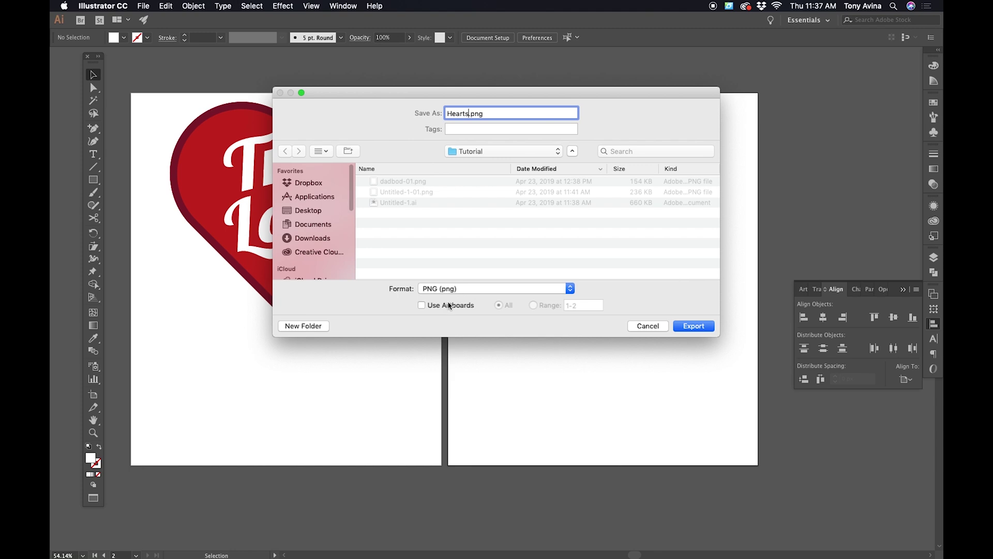
click(424, 306)
click(686, 327)
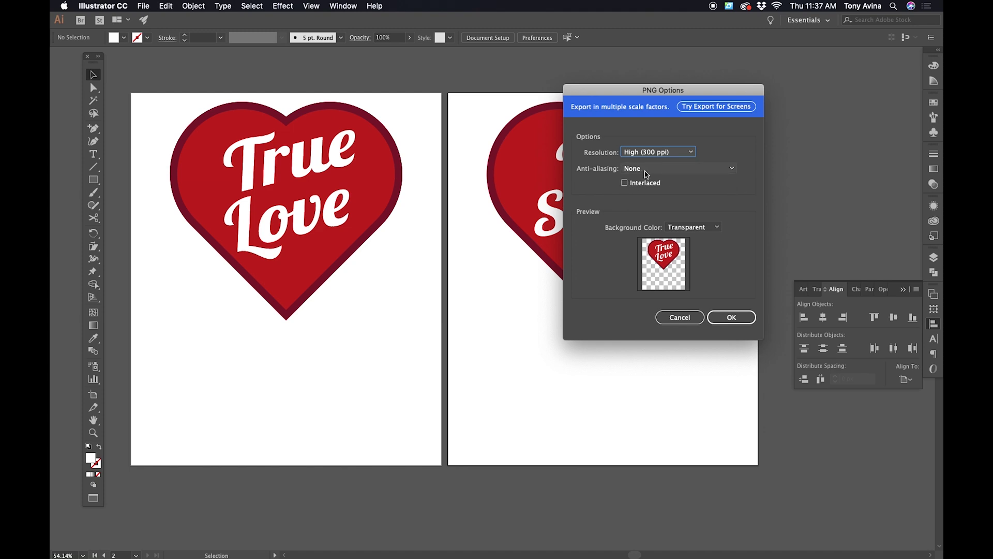
click(725, 323)
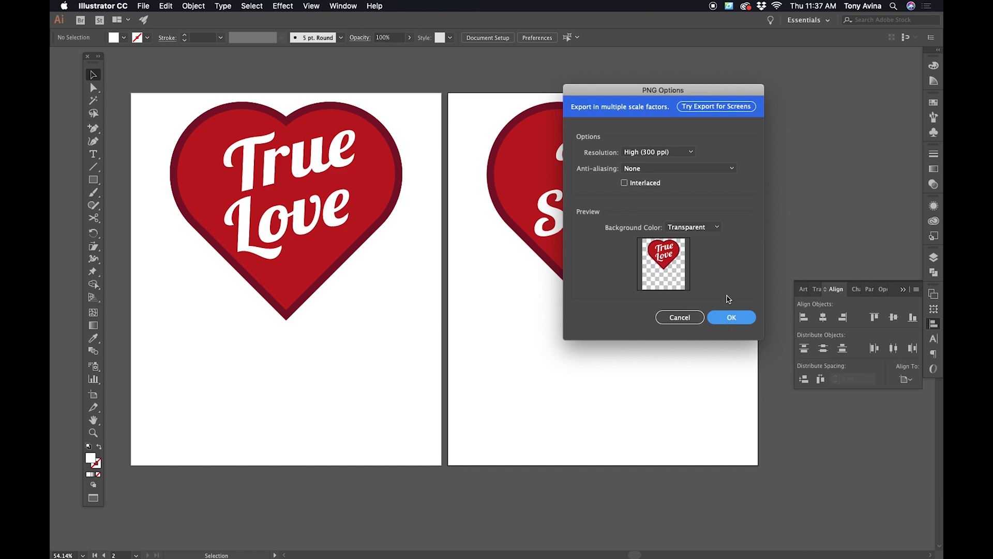
click(726, 312)
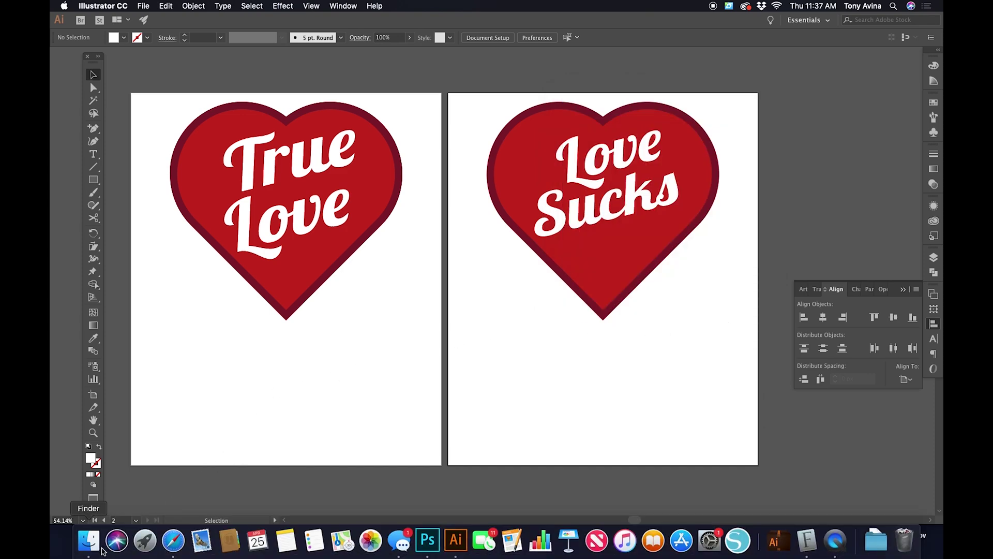
Switch to Finder, close the Lobster_Two window, and preview Hearts-01.png and Hearts-02.png in the Tutorial folder
click(91, 543)
click(581, 381)
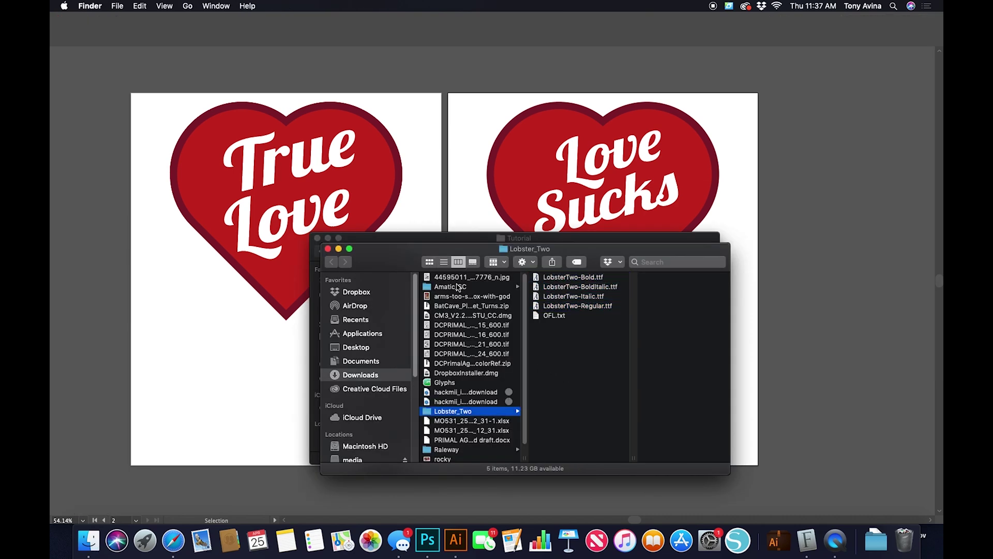
key(super+w)
click(517, 362)
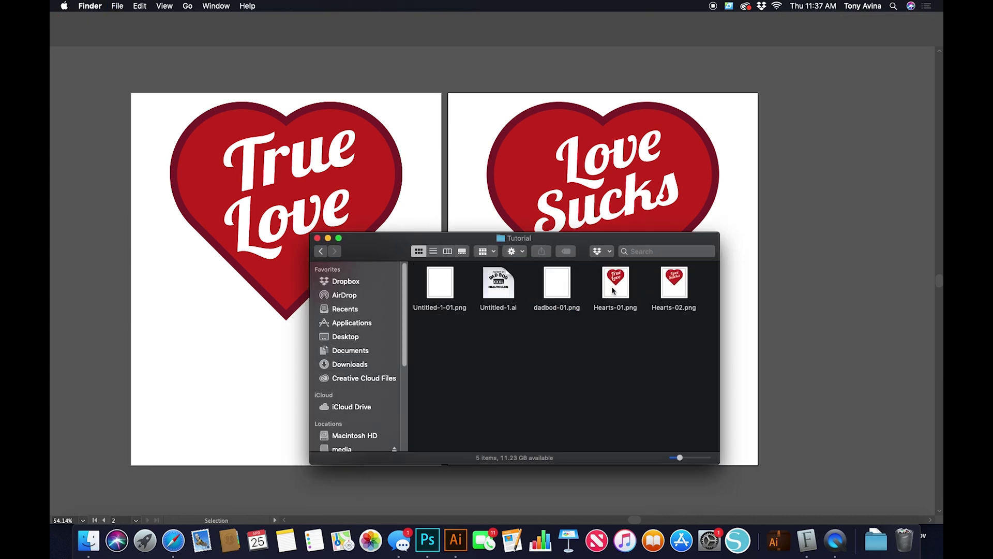
click(613, 289)
key(space)
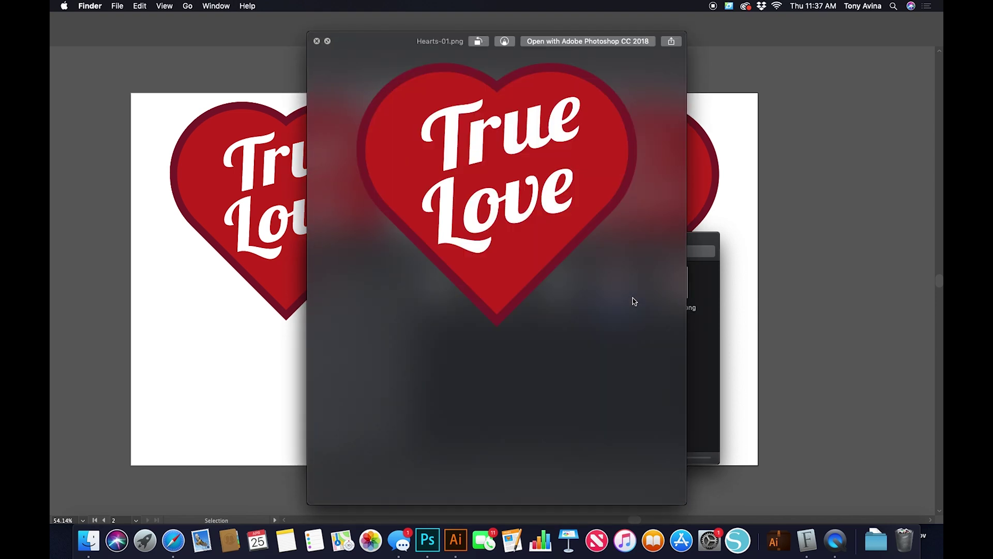
key(Right)
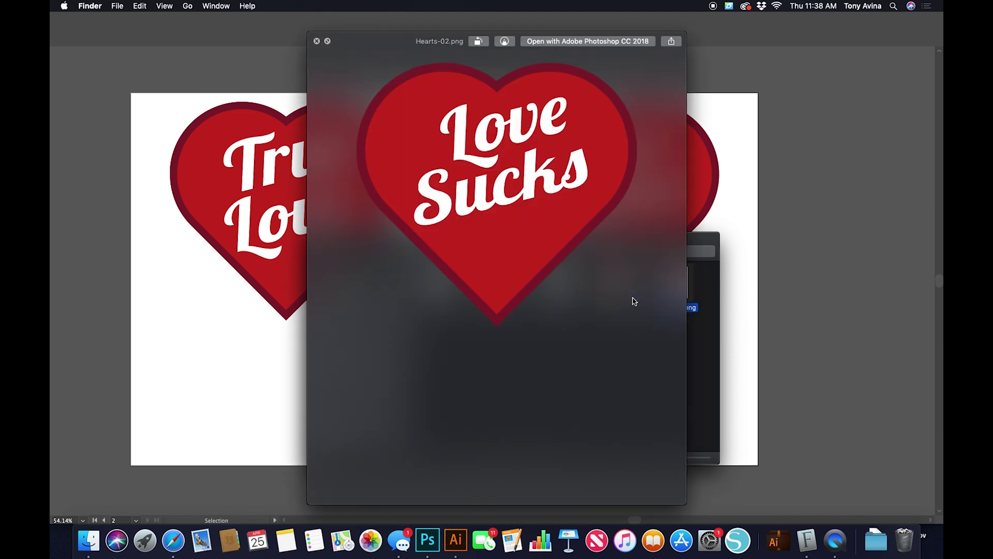
Close the preview and open Hearts-02.png in Photoshop
key(space)
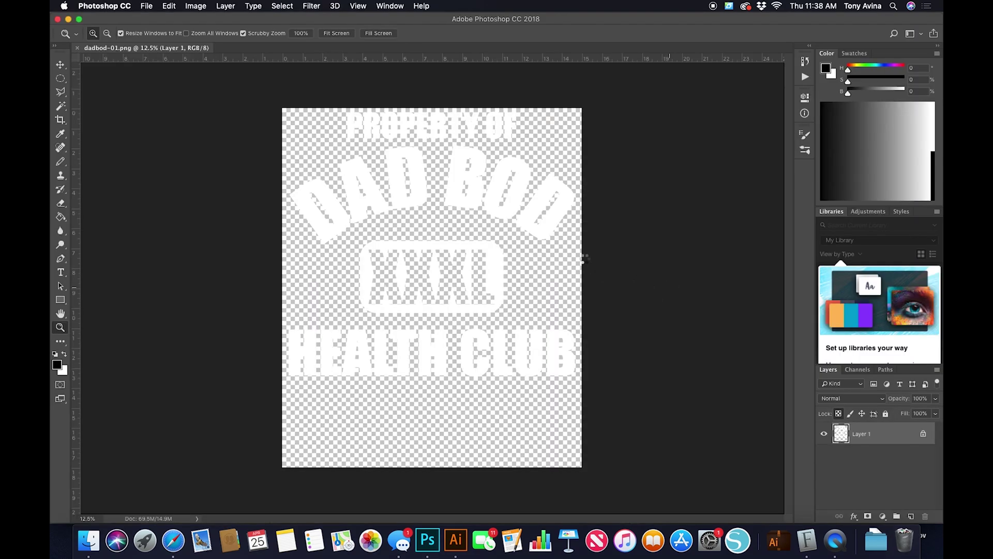
mouse_move(520, 285)
mouse_down()
mouse_move(531, 293)
mouse_move(521, 283)
mouse_up()
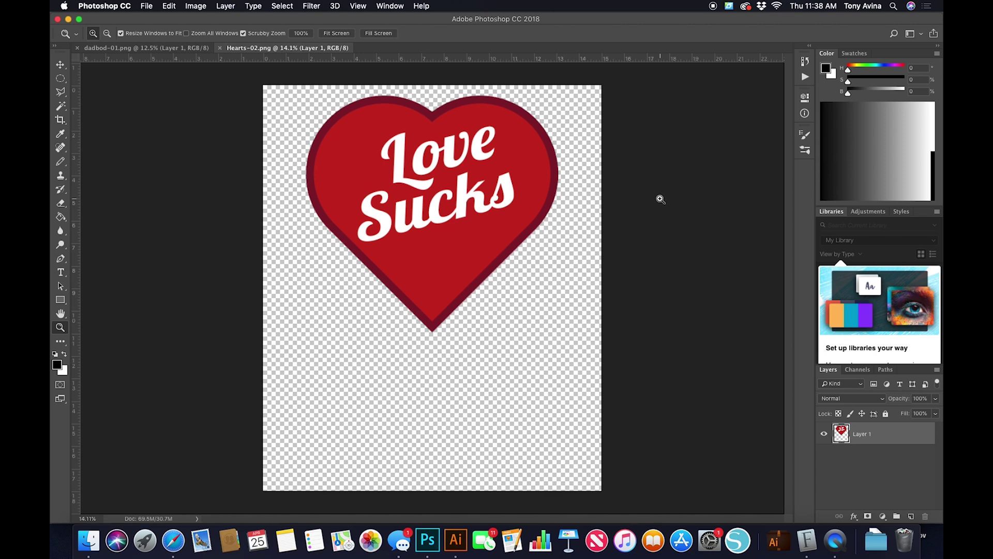